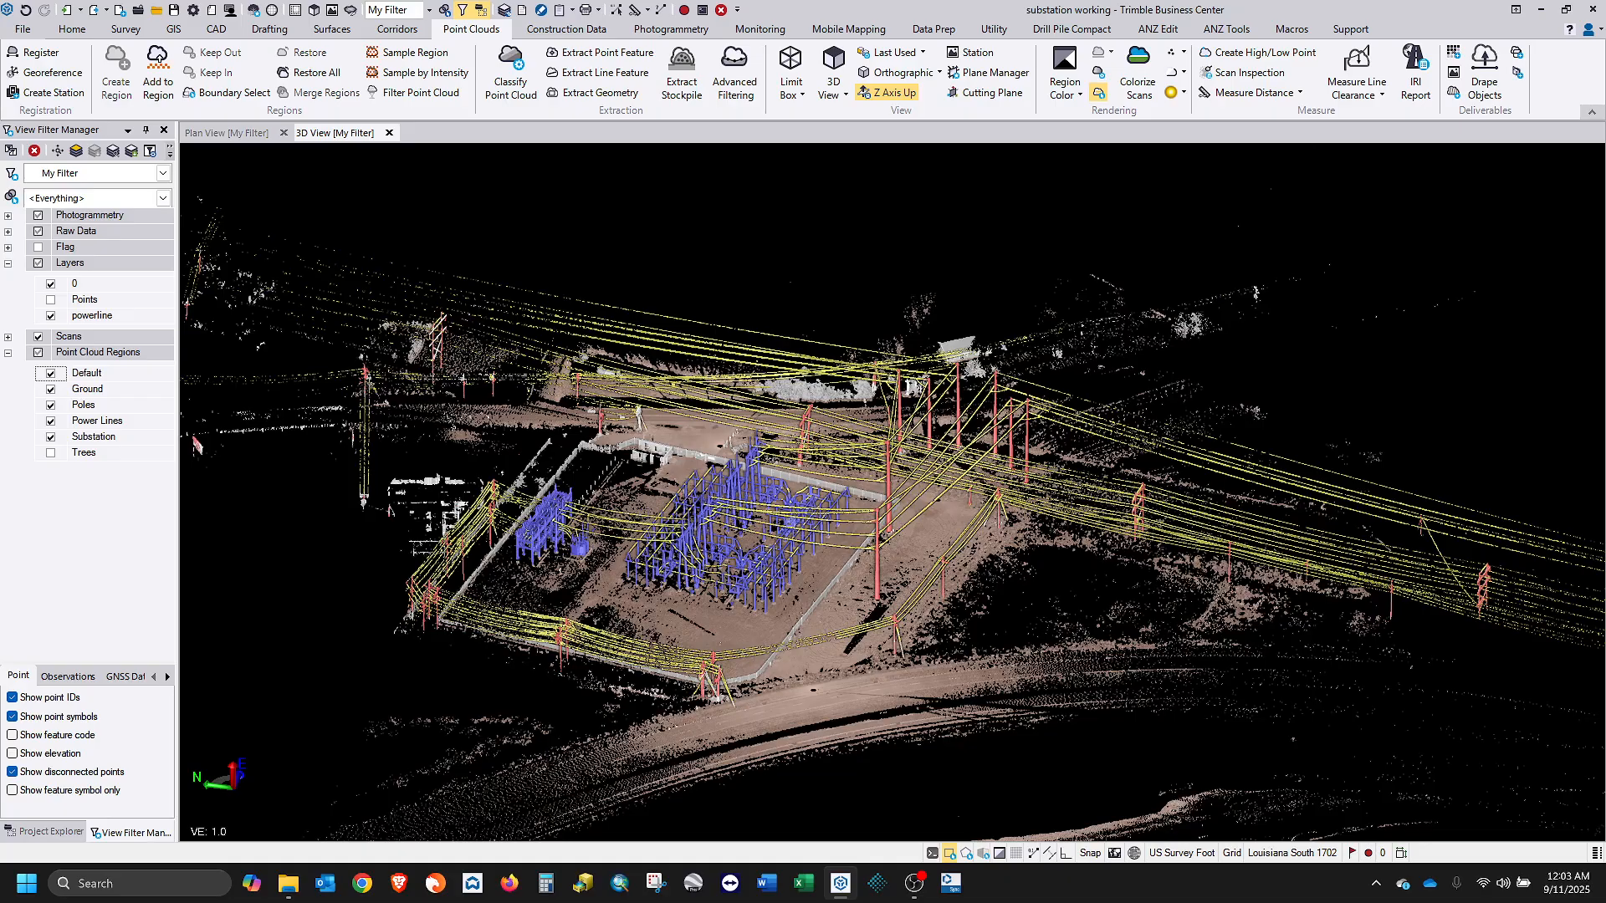
Examine the classified substation point cloud in 3D from several sides, including its power lines, poles and surroundings.
middle_drag(747, 530, 519, 495)
mouse_move(605, 523)
shift+middle_down()
mouse_move(726, 516)
mouse_move(834, 555)
mouse_move(899, 529)
mouse_move(1135, 509)
mouse_move(1173, 484)
shift+middle_up()
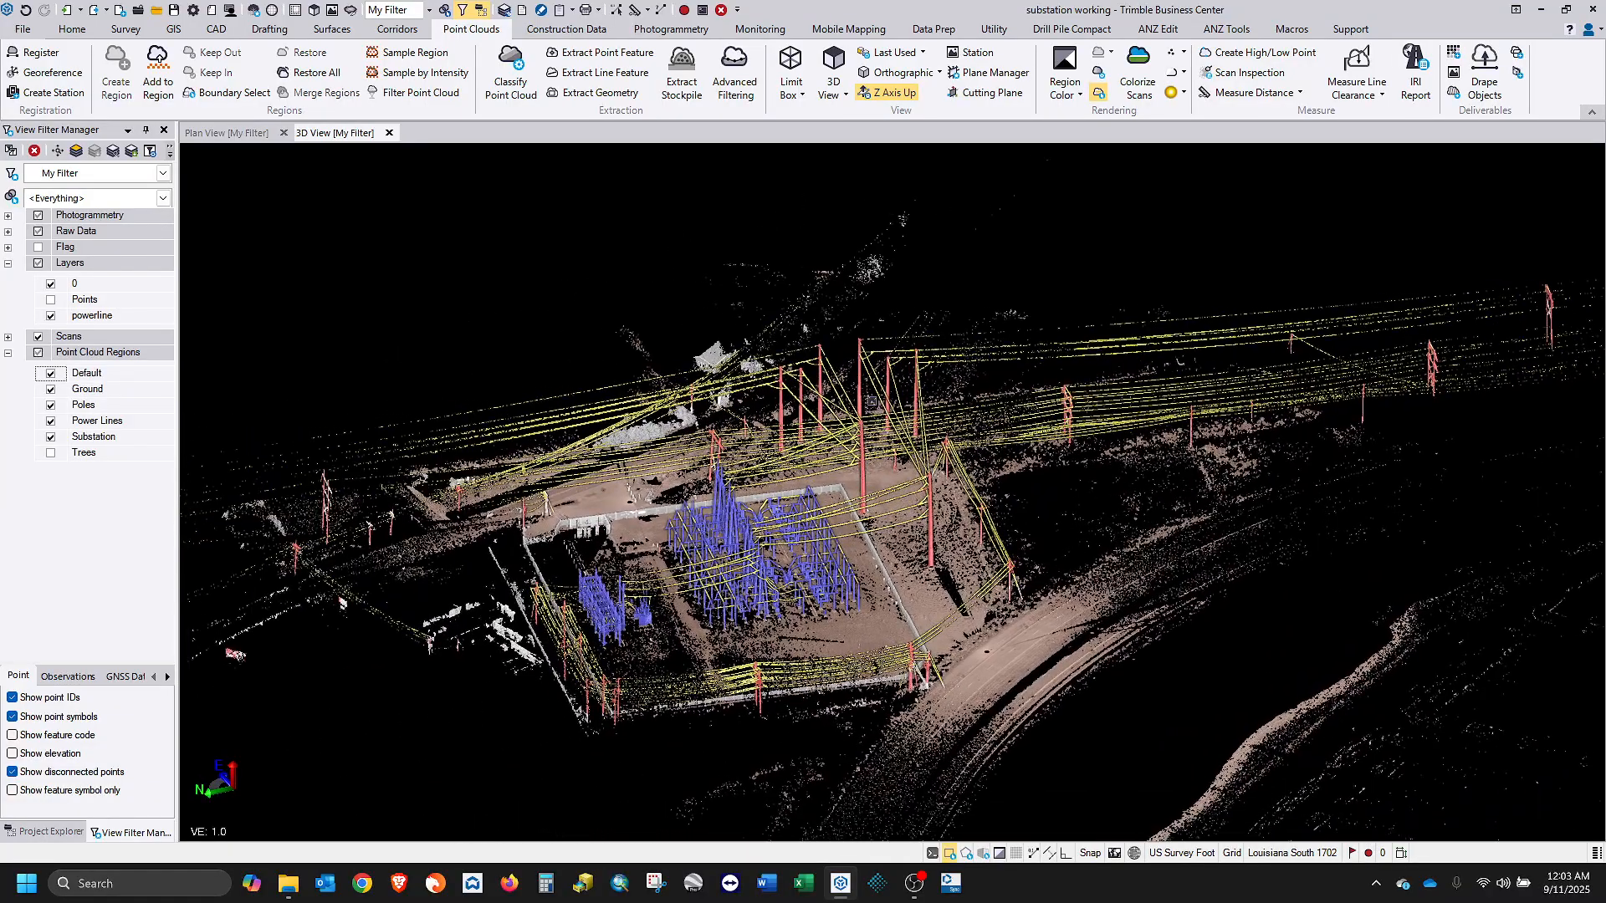
middle_drag(1247, 418, 657, 494)
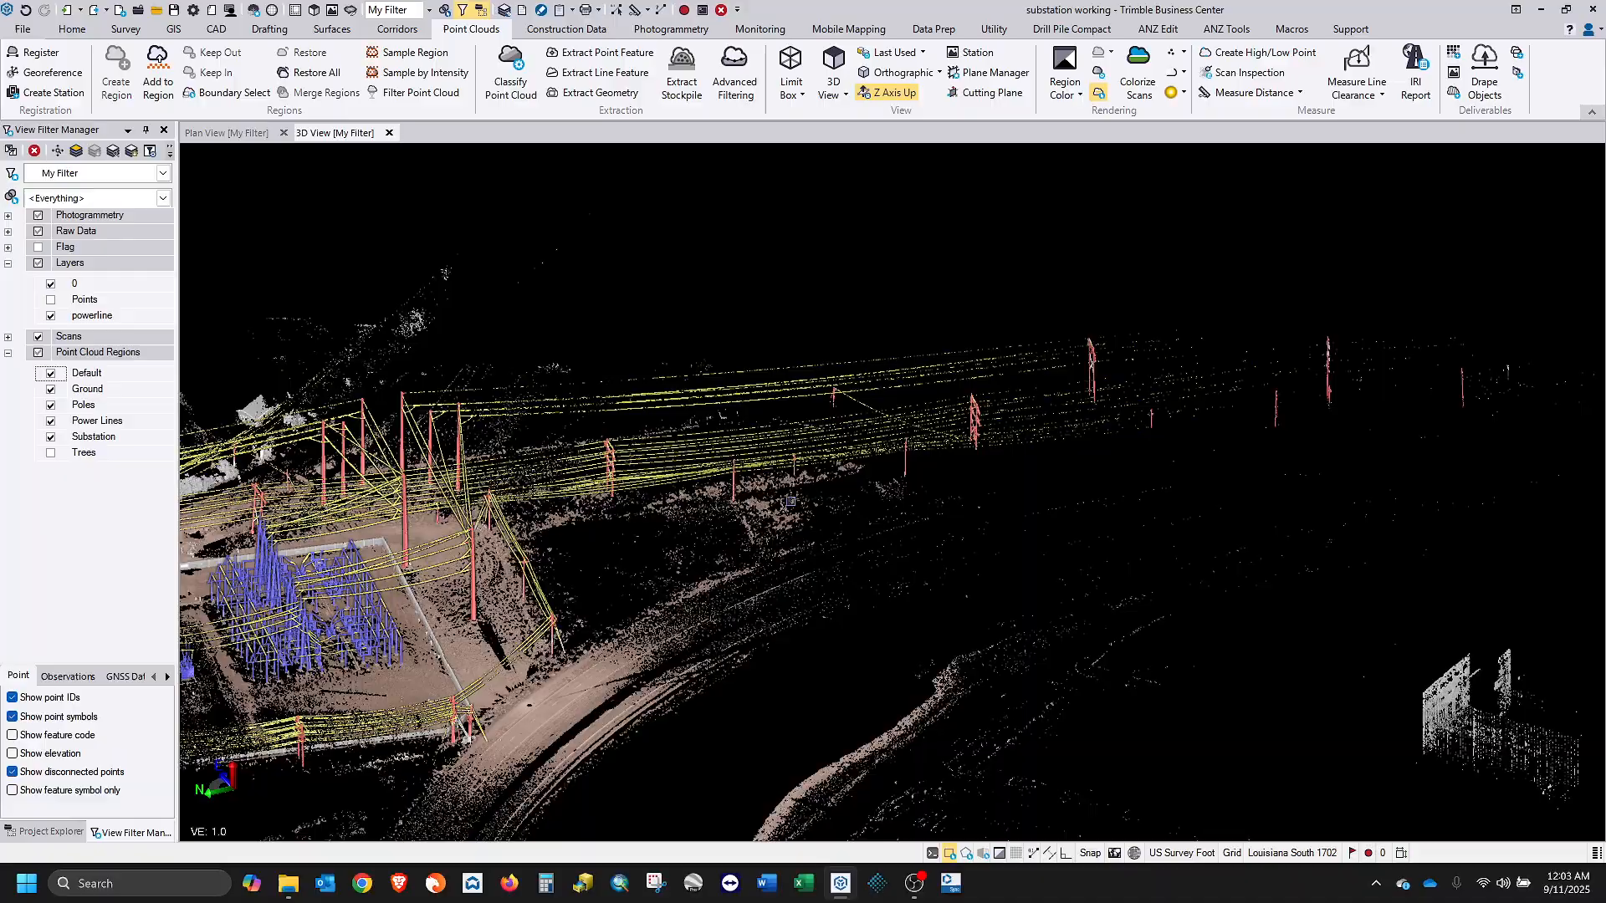
mouse_move(810, 511)
shift+middle_down()
mouse_move(913, 521)
mouse_move(954, 556)
shift+middle_up()
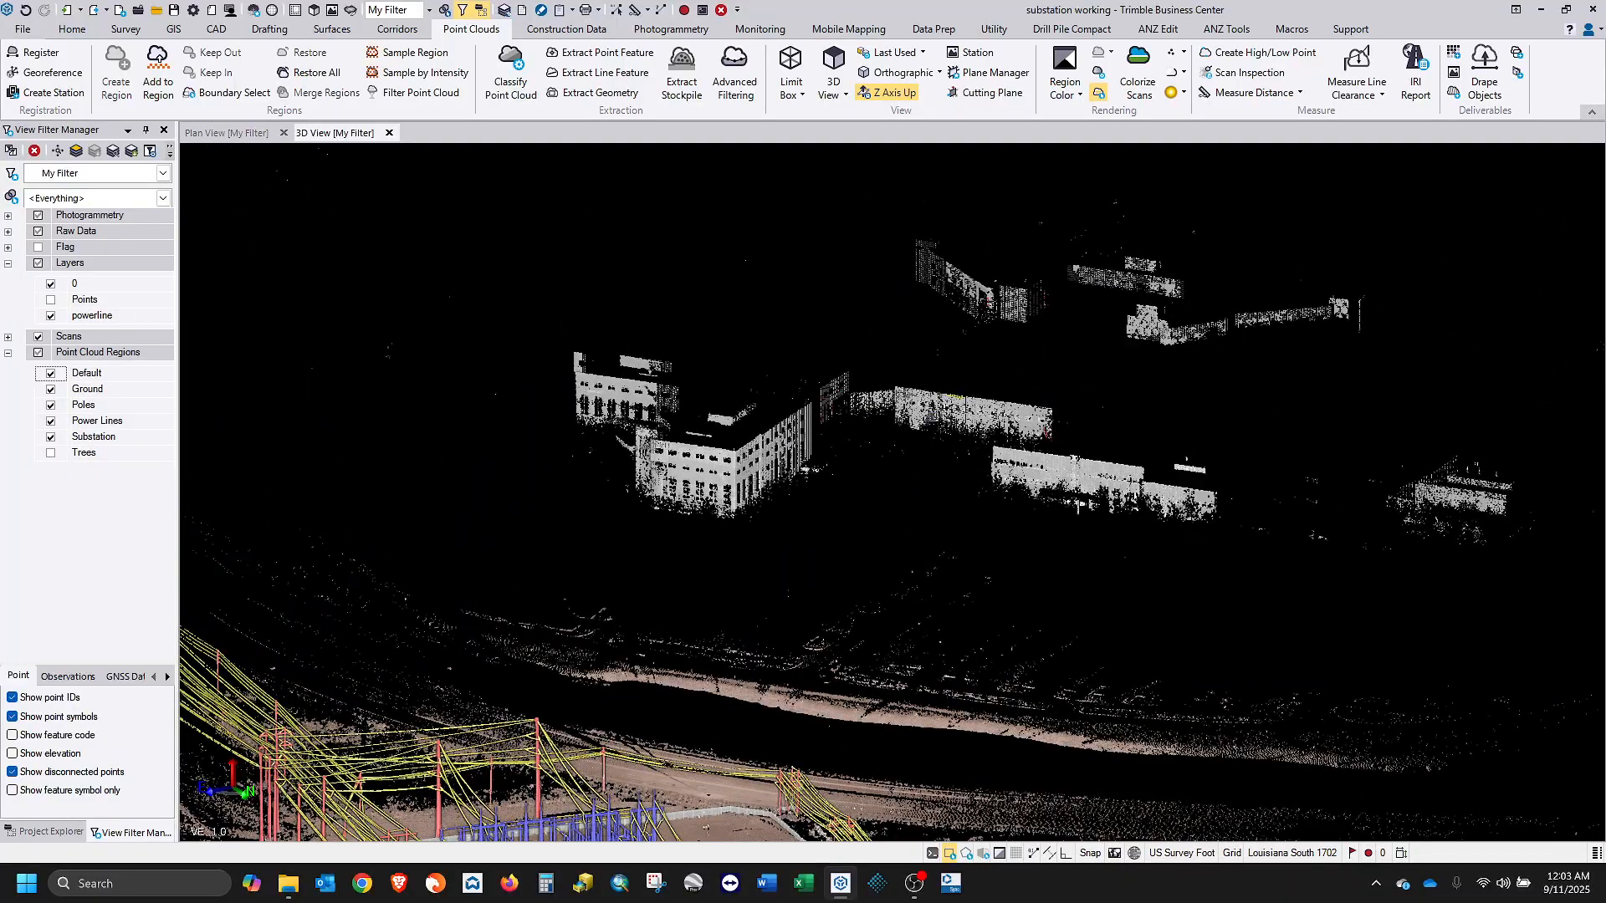
middle_drag(826, 644, 729, 687)
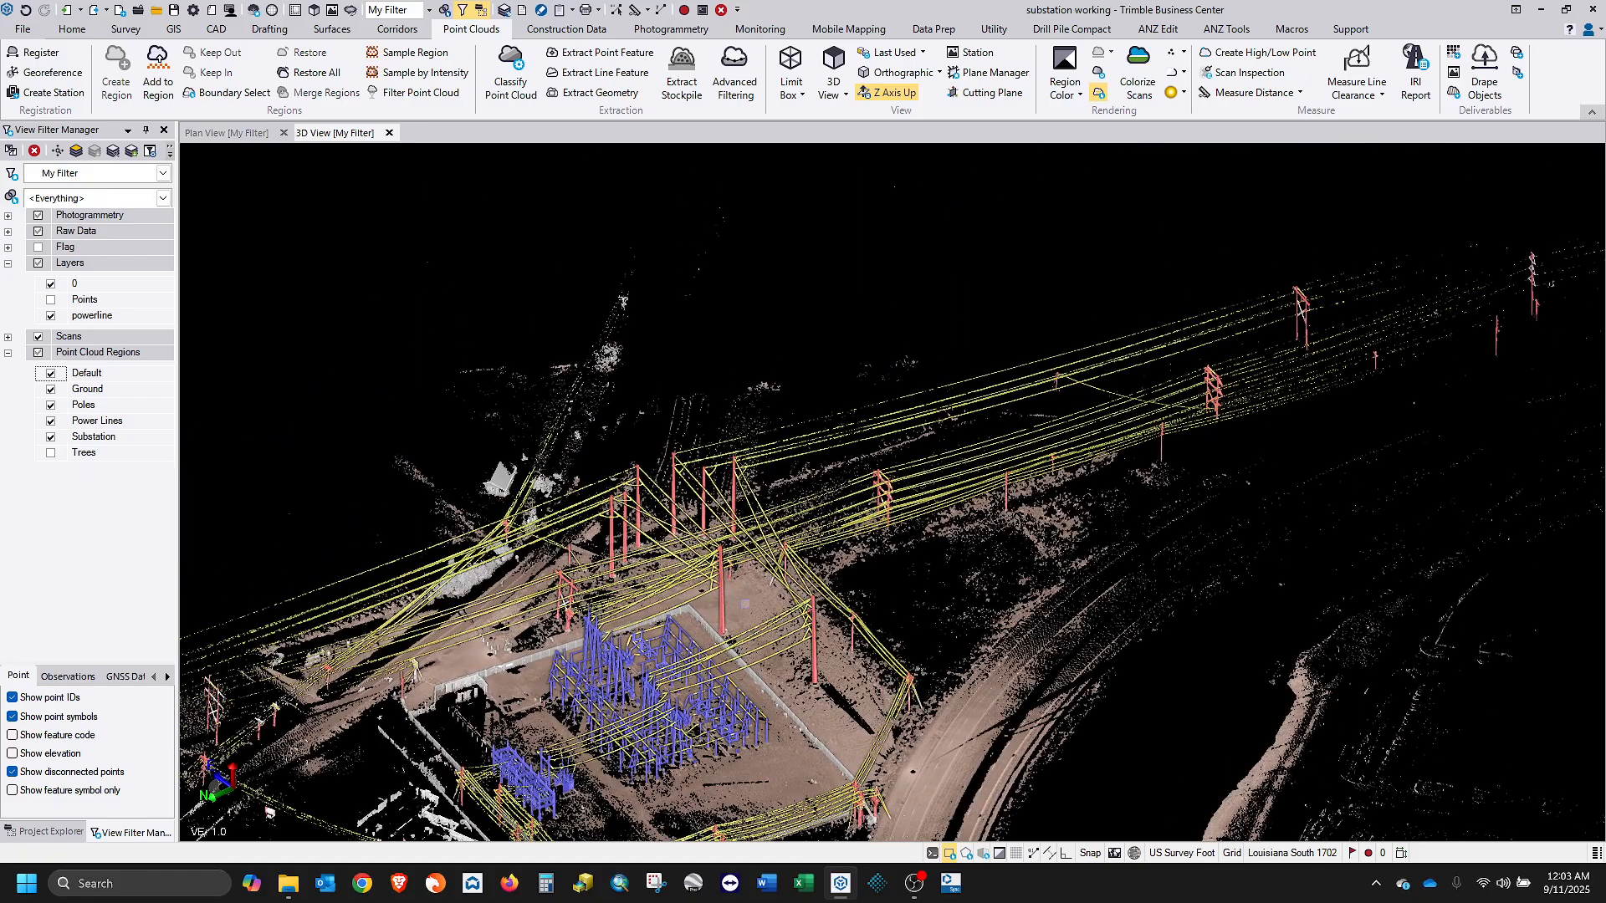
shift+middle_drag(771, 626, 670, 544)
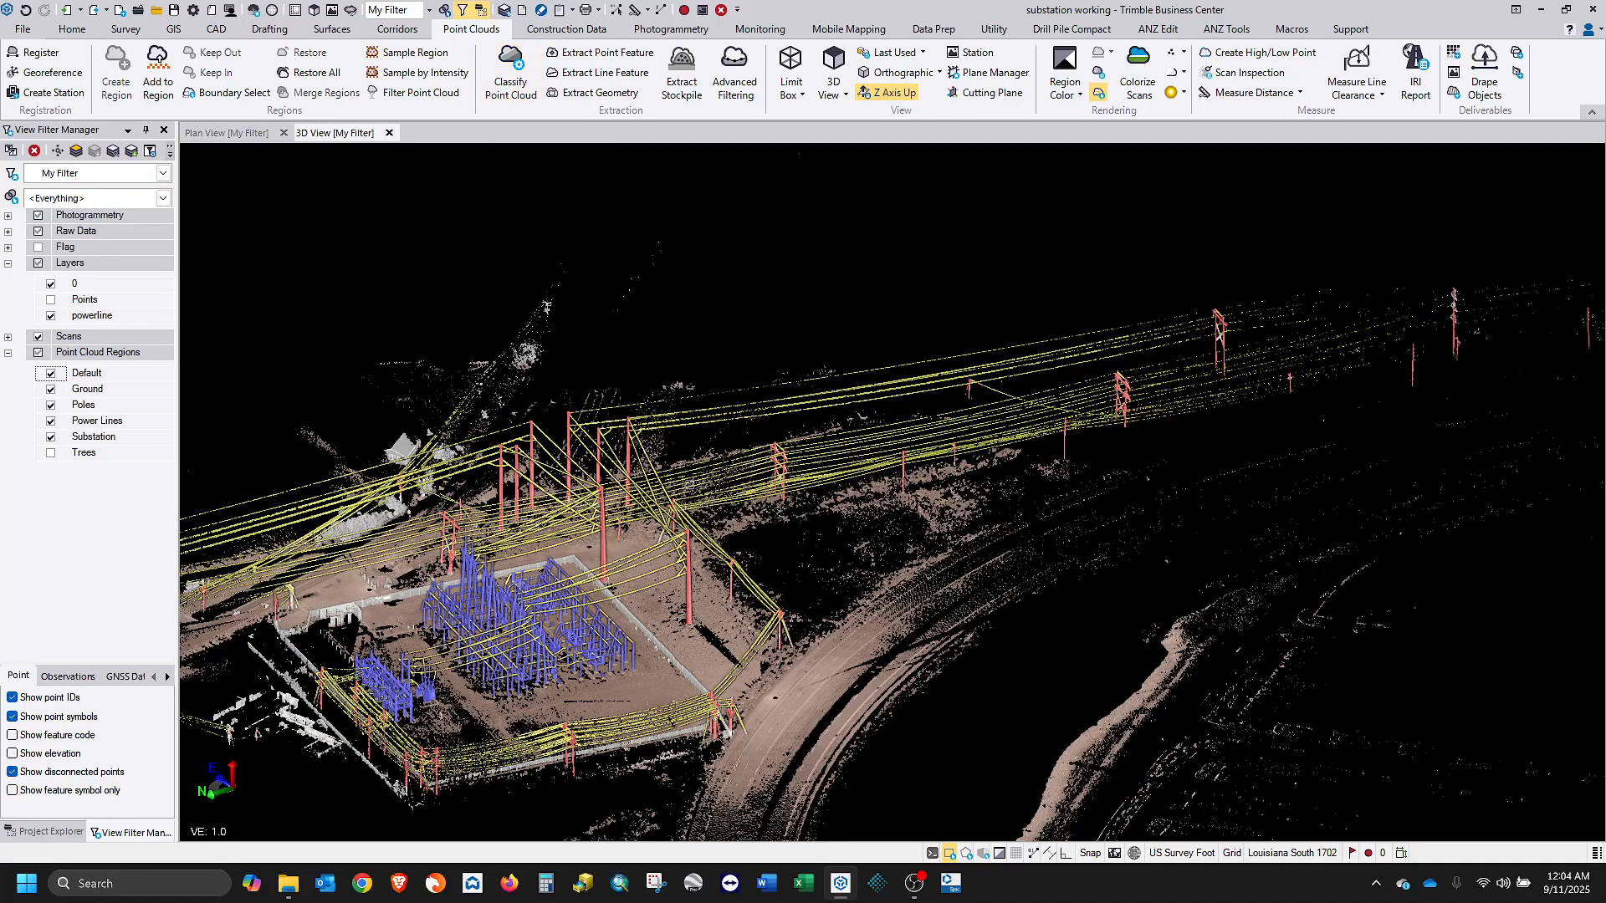
shift+middle_drag(846, 508, 913, 558)
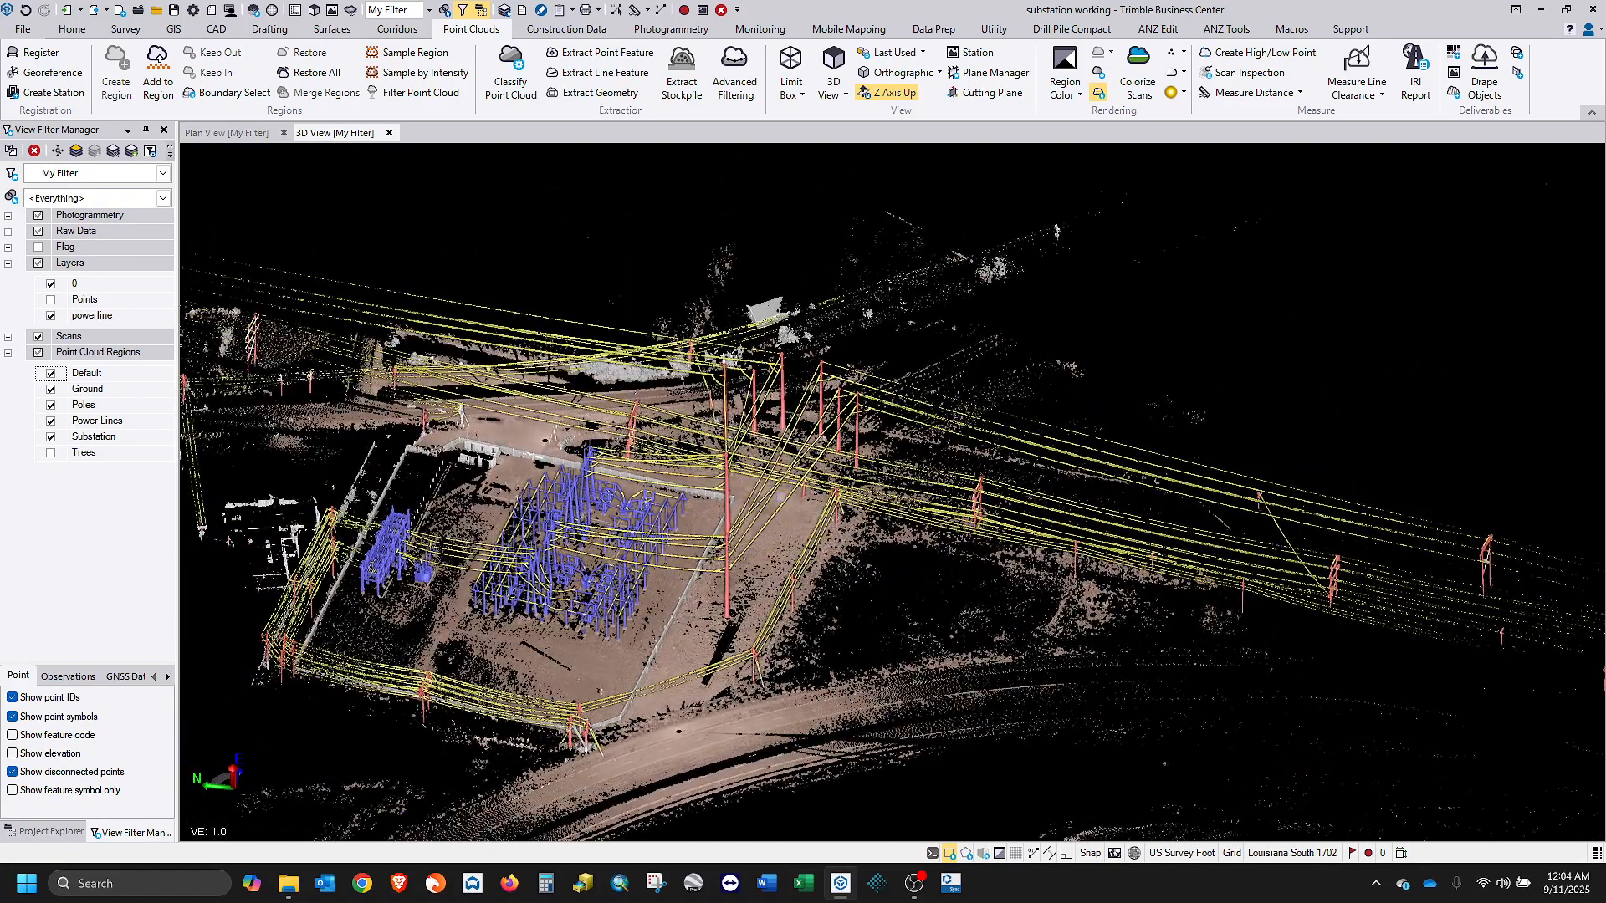
shift+middle_drag(781, 497, 709, 497)
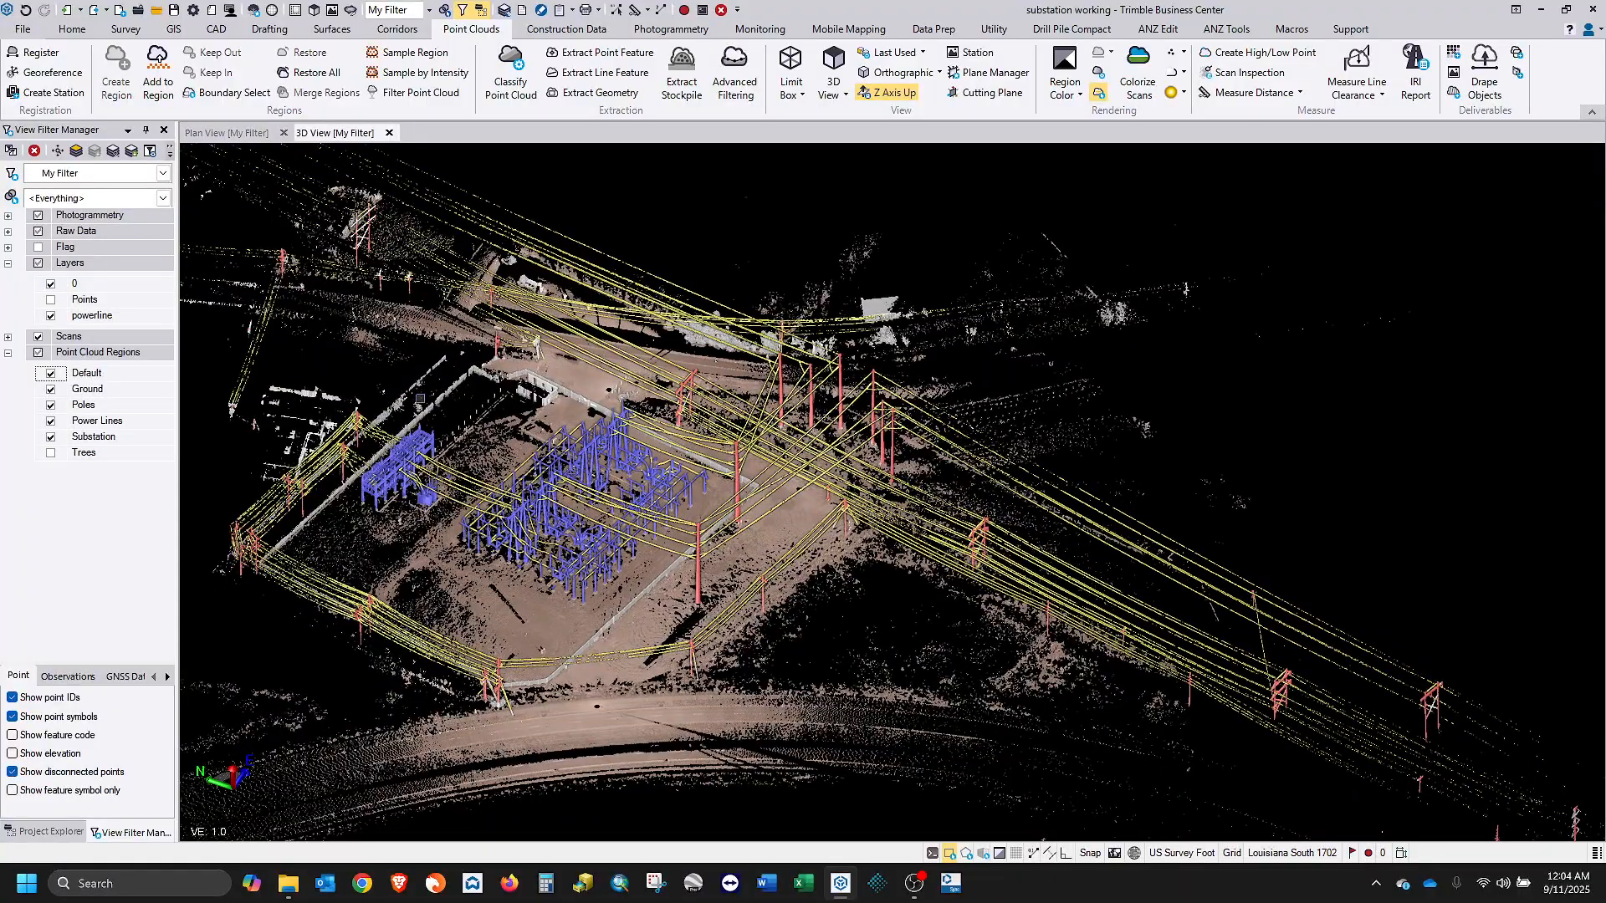
In the plan view, polygon-select the point cloud around the power line span running east from the pole just south of the substation fence.
click(251, 134)
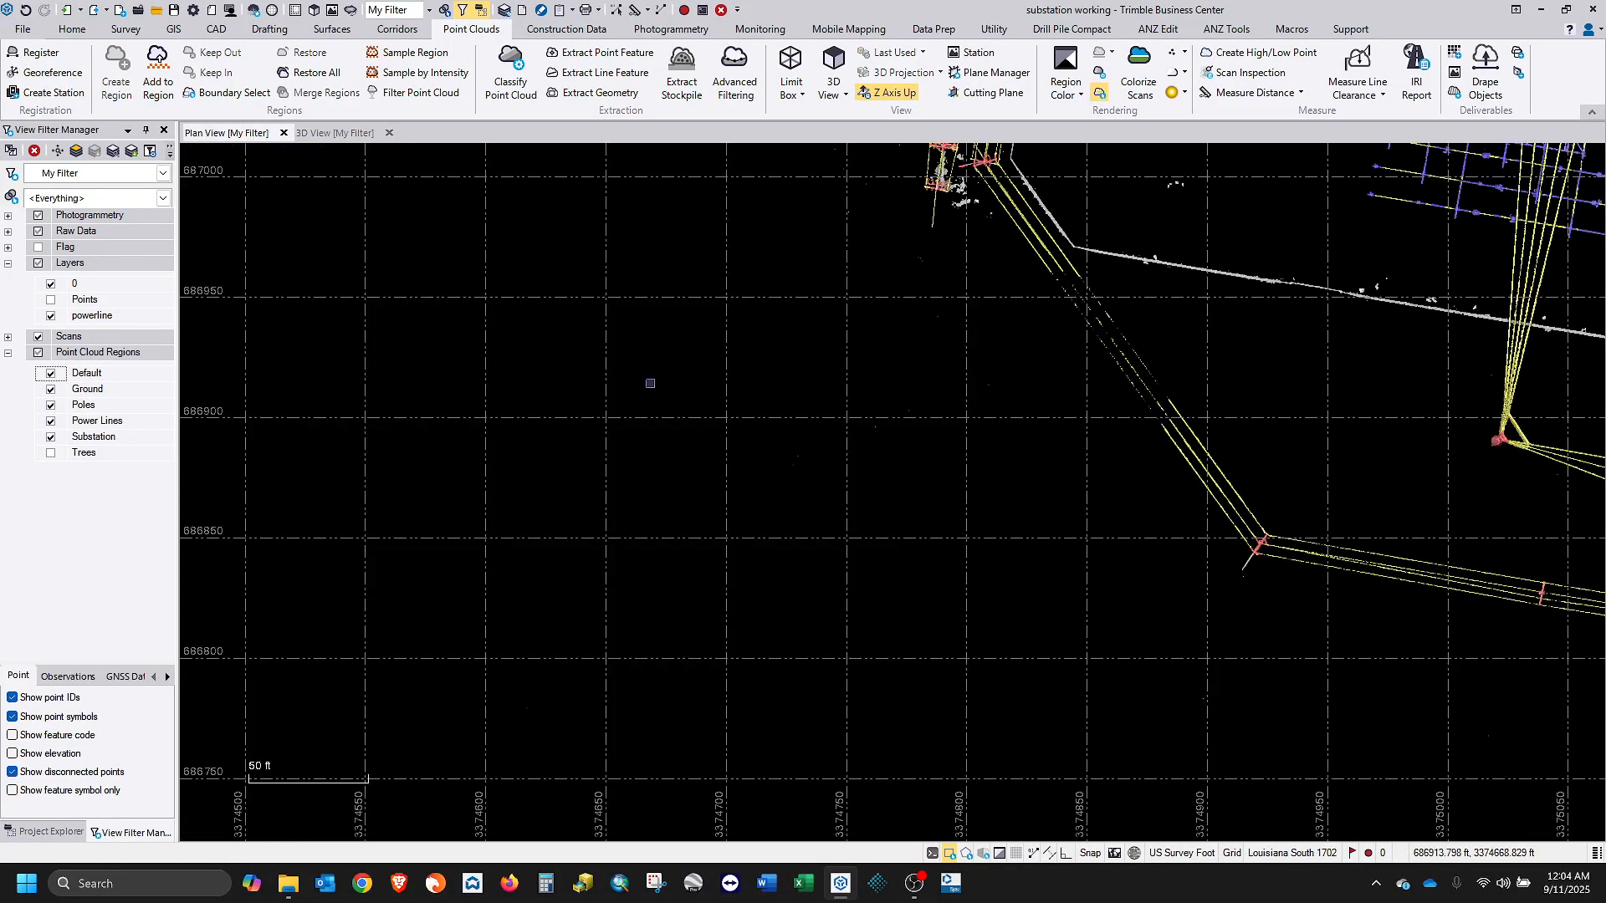
middle_drag(992, 401, 437, 500)
scroll(878, 430, down, 2)
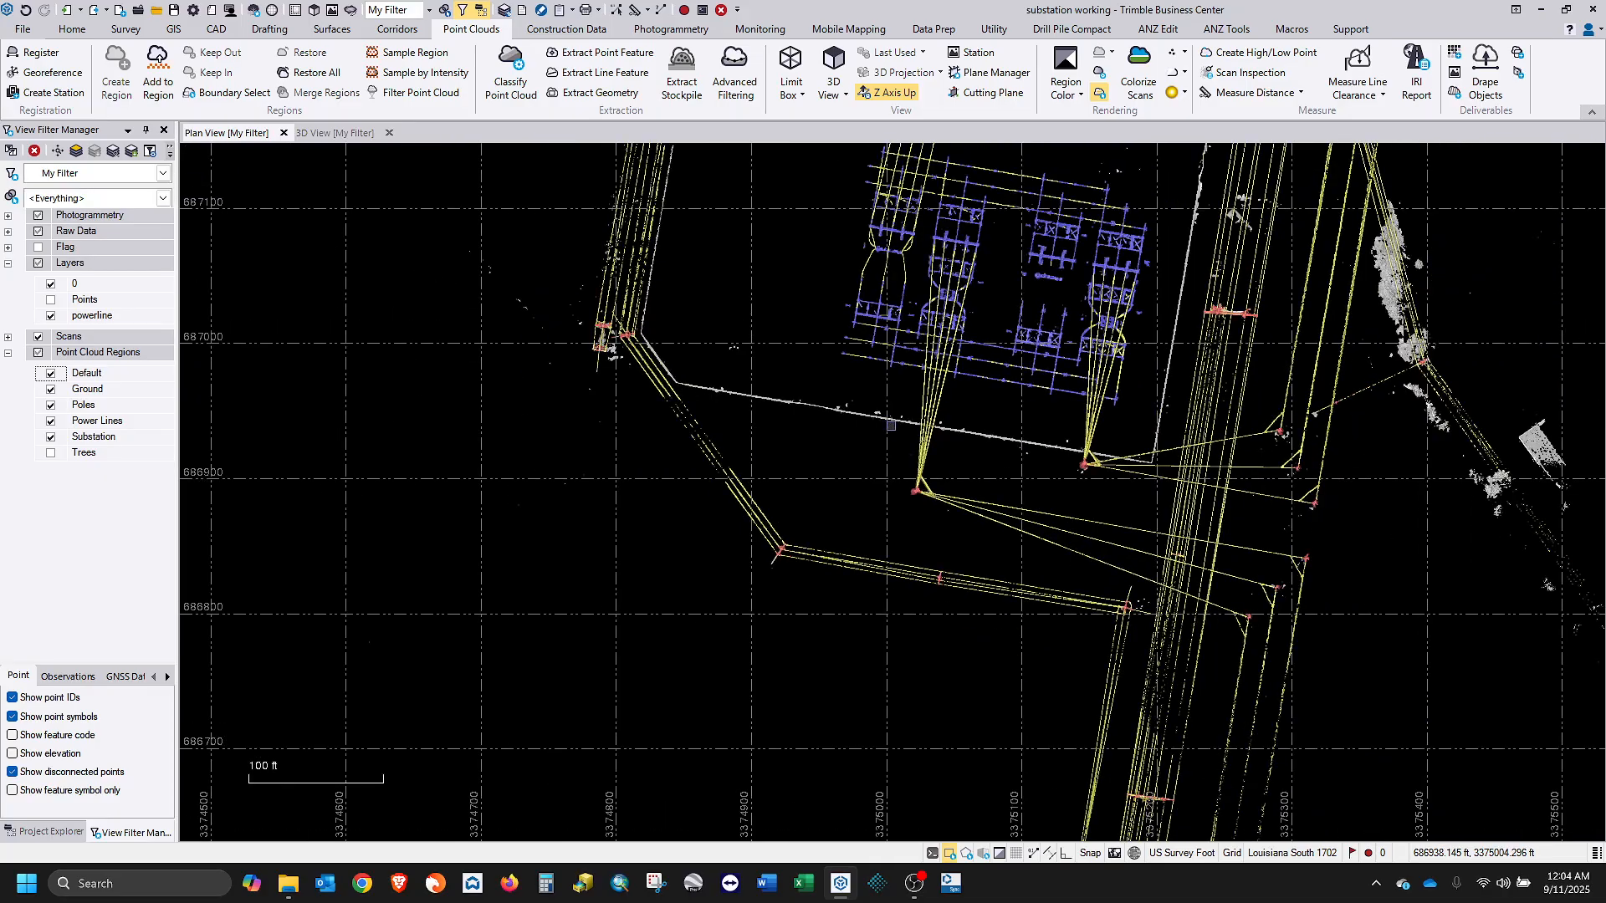
middle_drag(1009, 462, 854, 335)
scroll(854, 335, down, 1)
middle_drag(794, 384, 657, 507)
scroll(705, 430, up, 1)
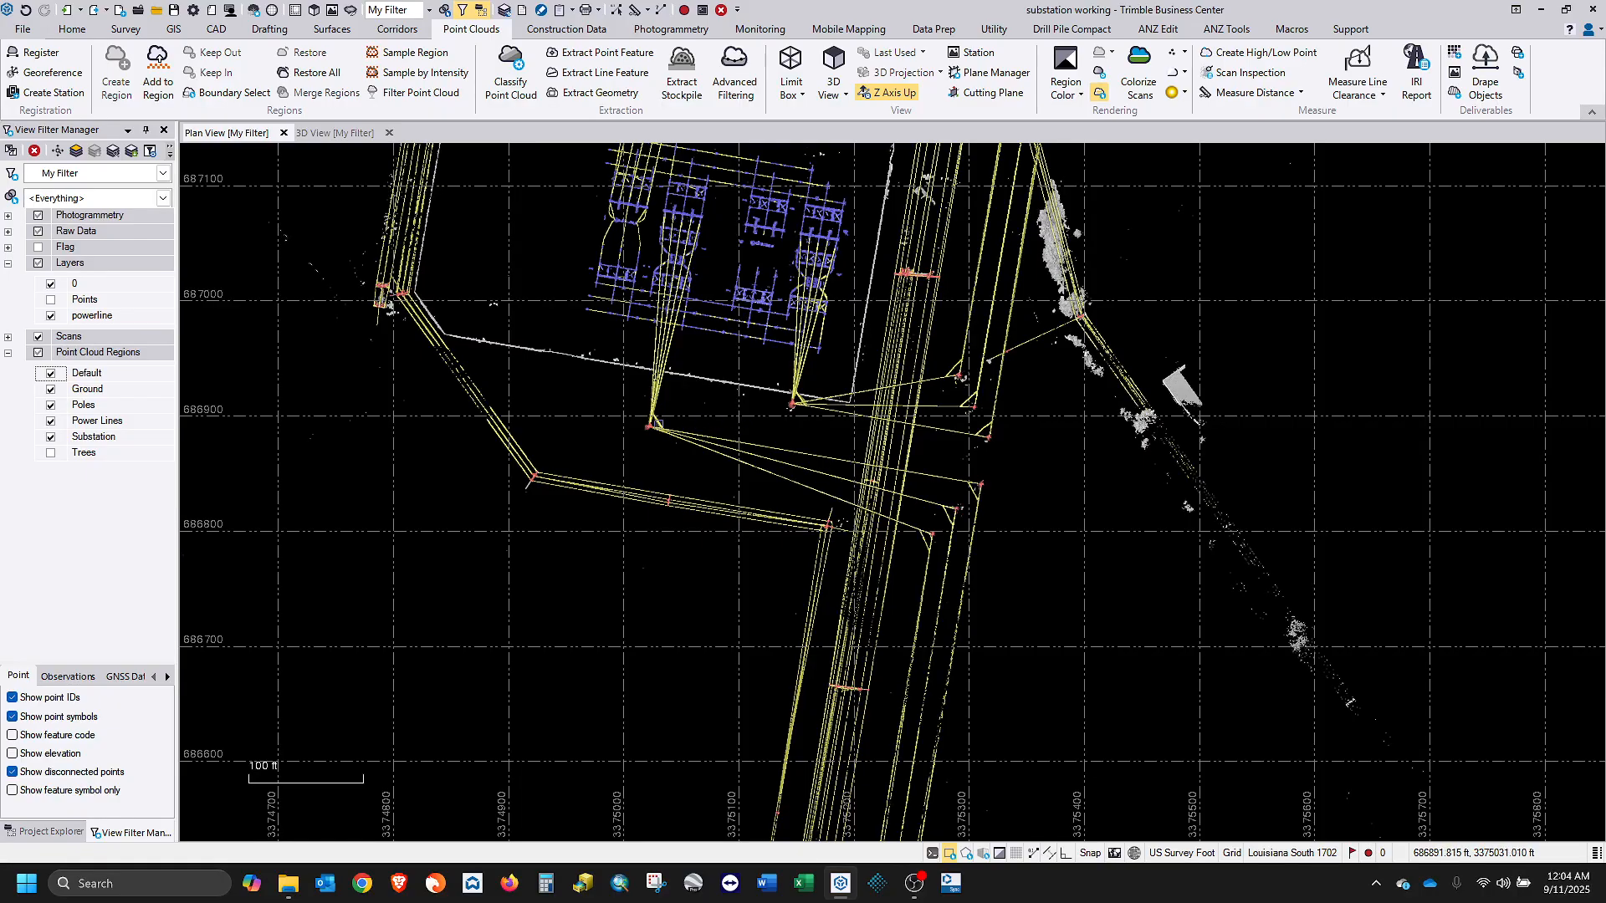
click(965, 853)
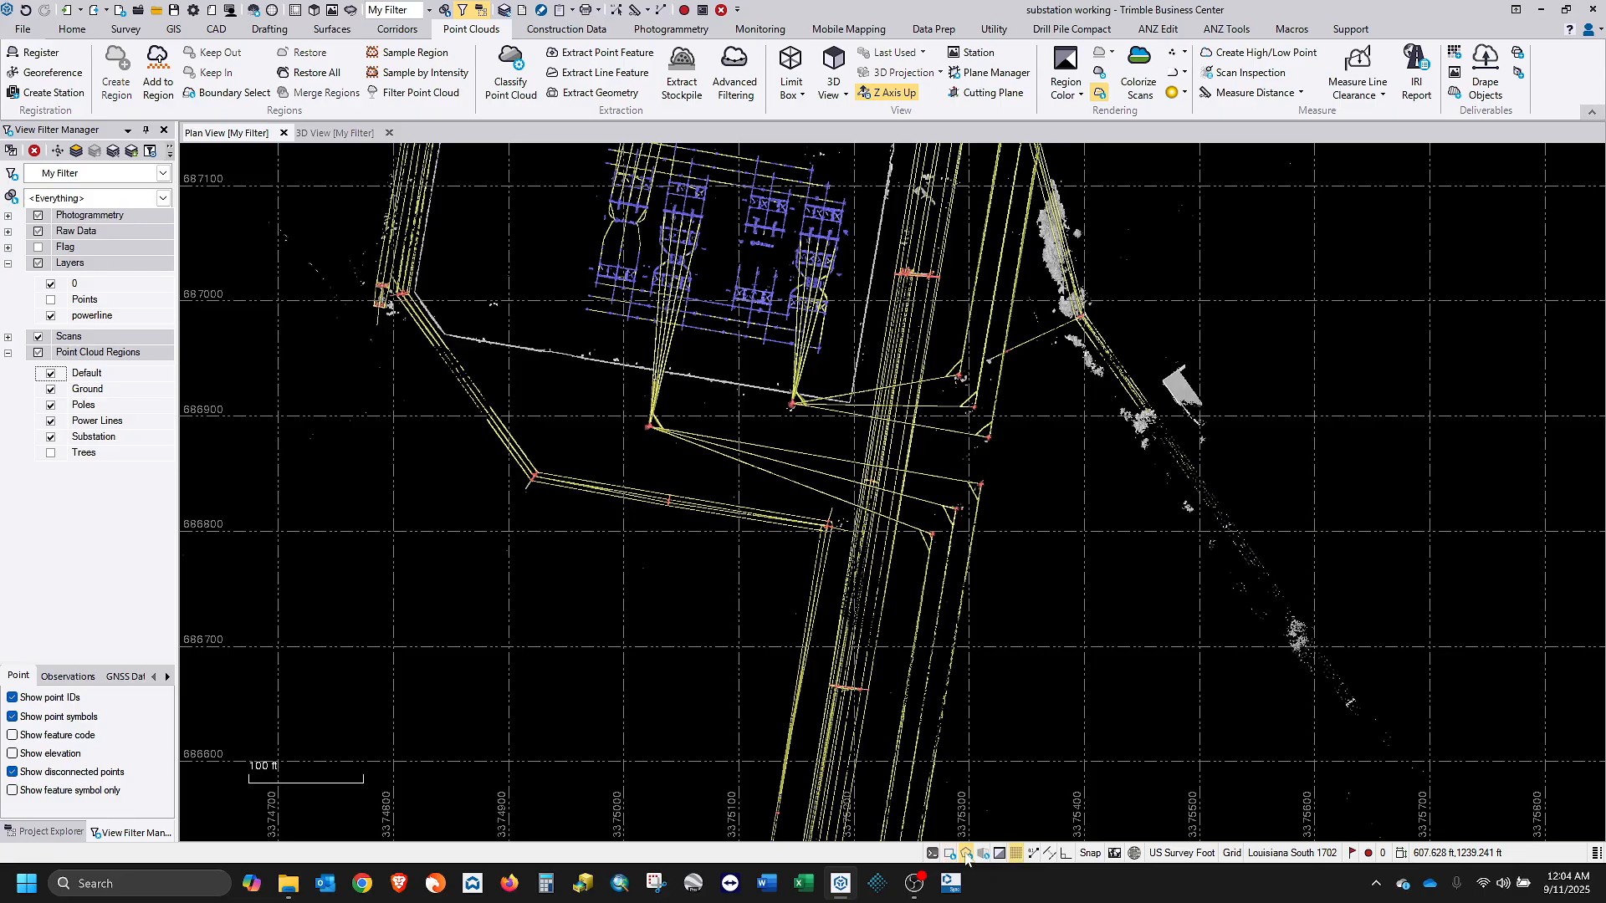
click(619, 398)
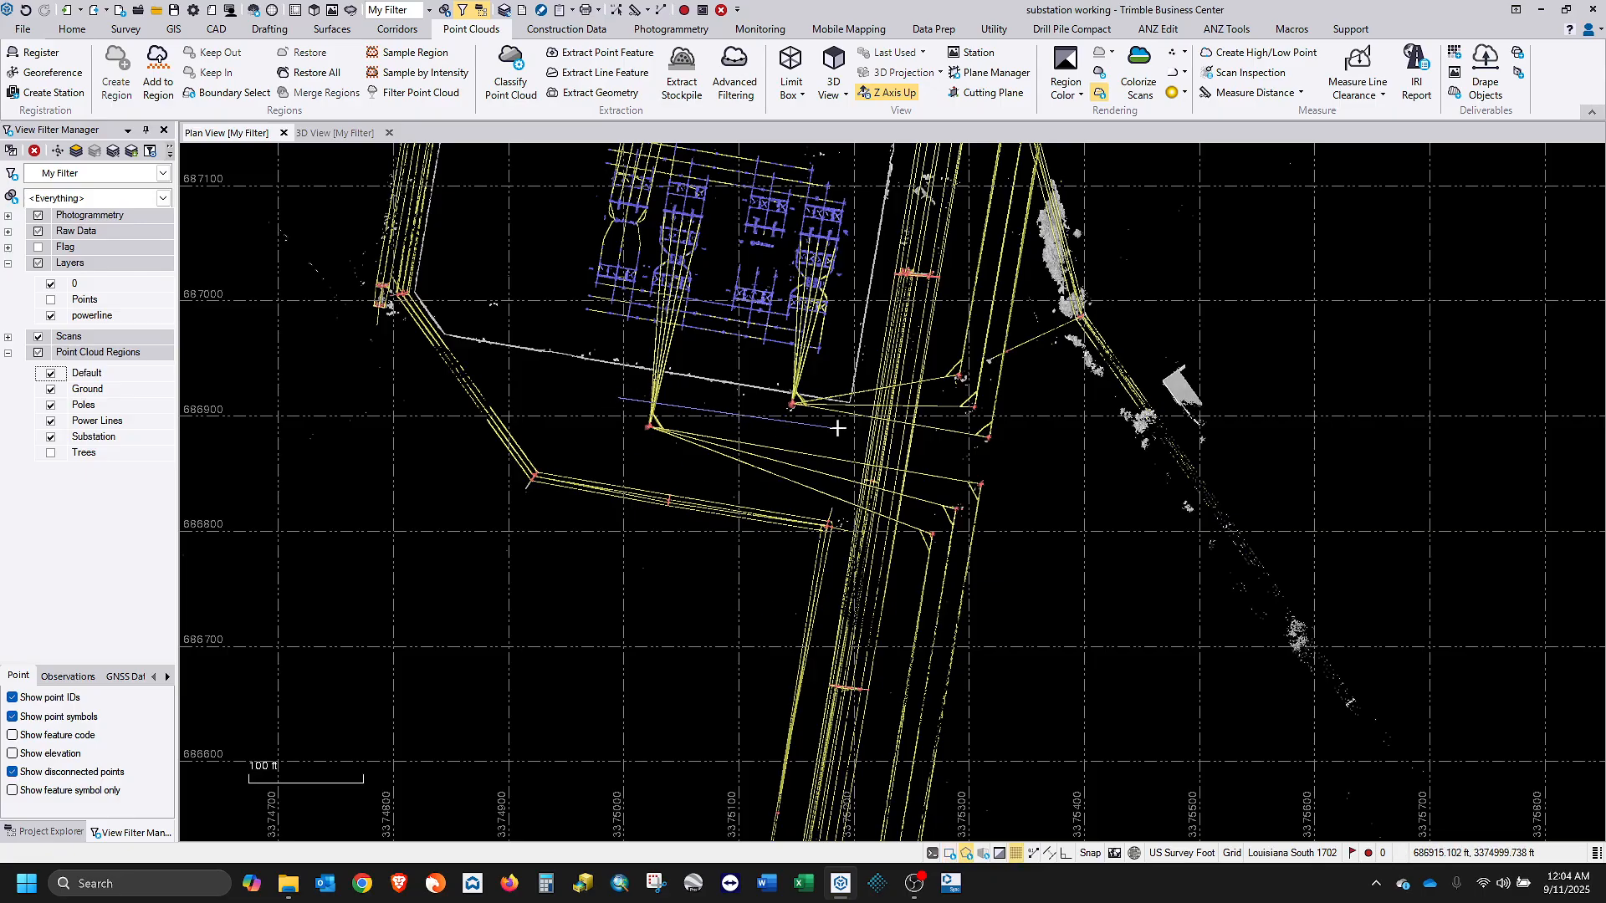
click(995, 458)
click(990, 535)
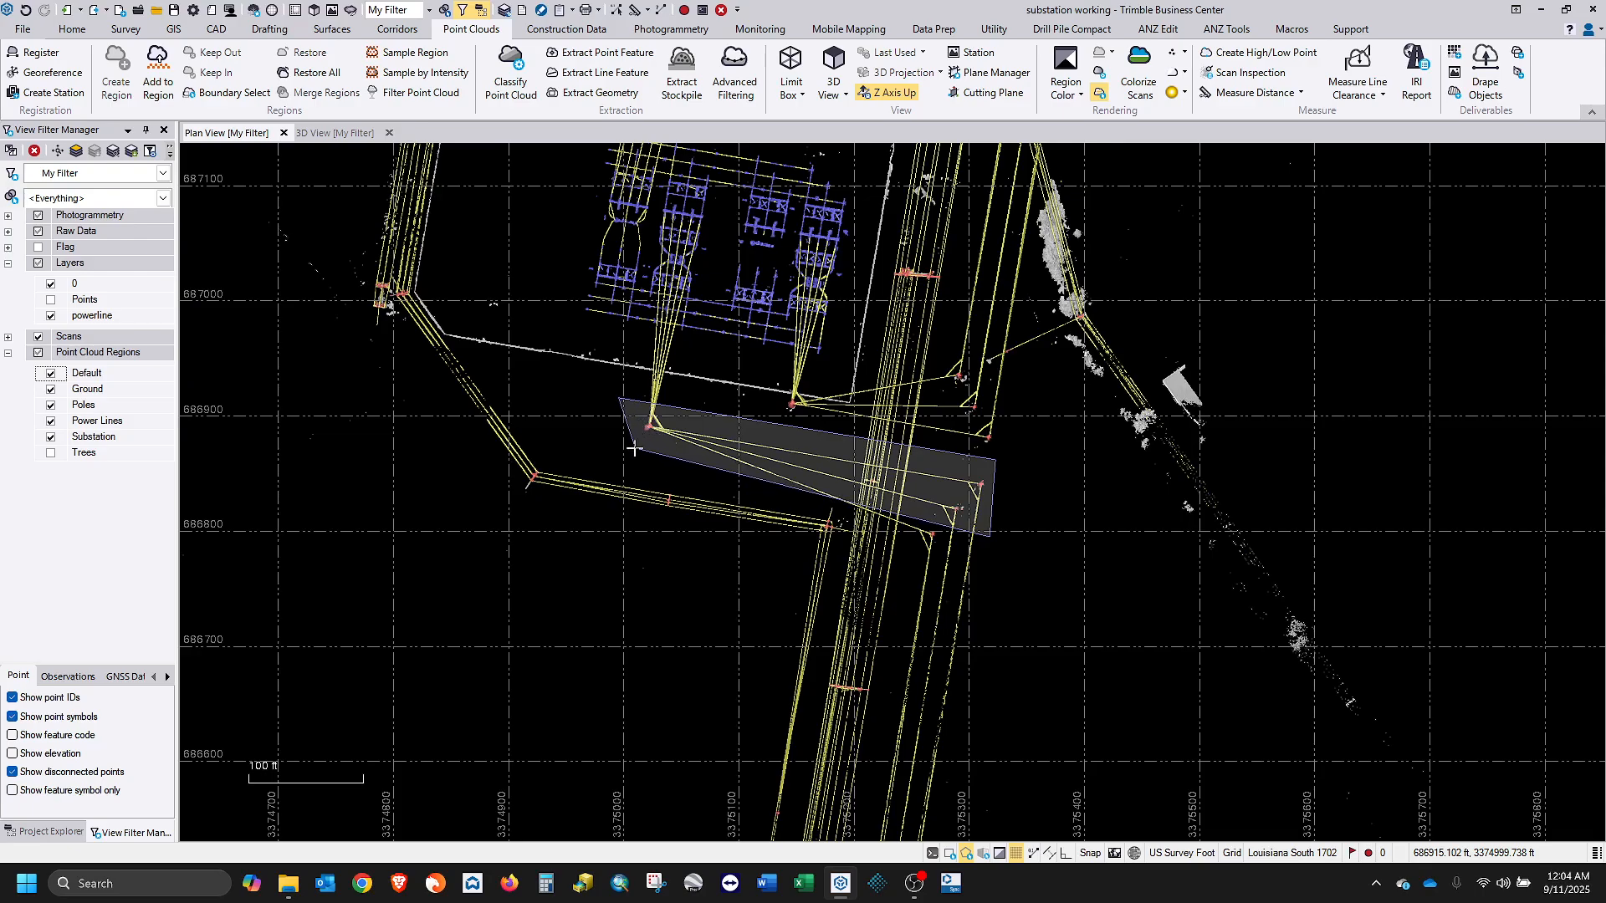
click(930, 545)
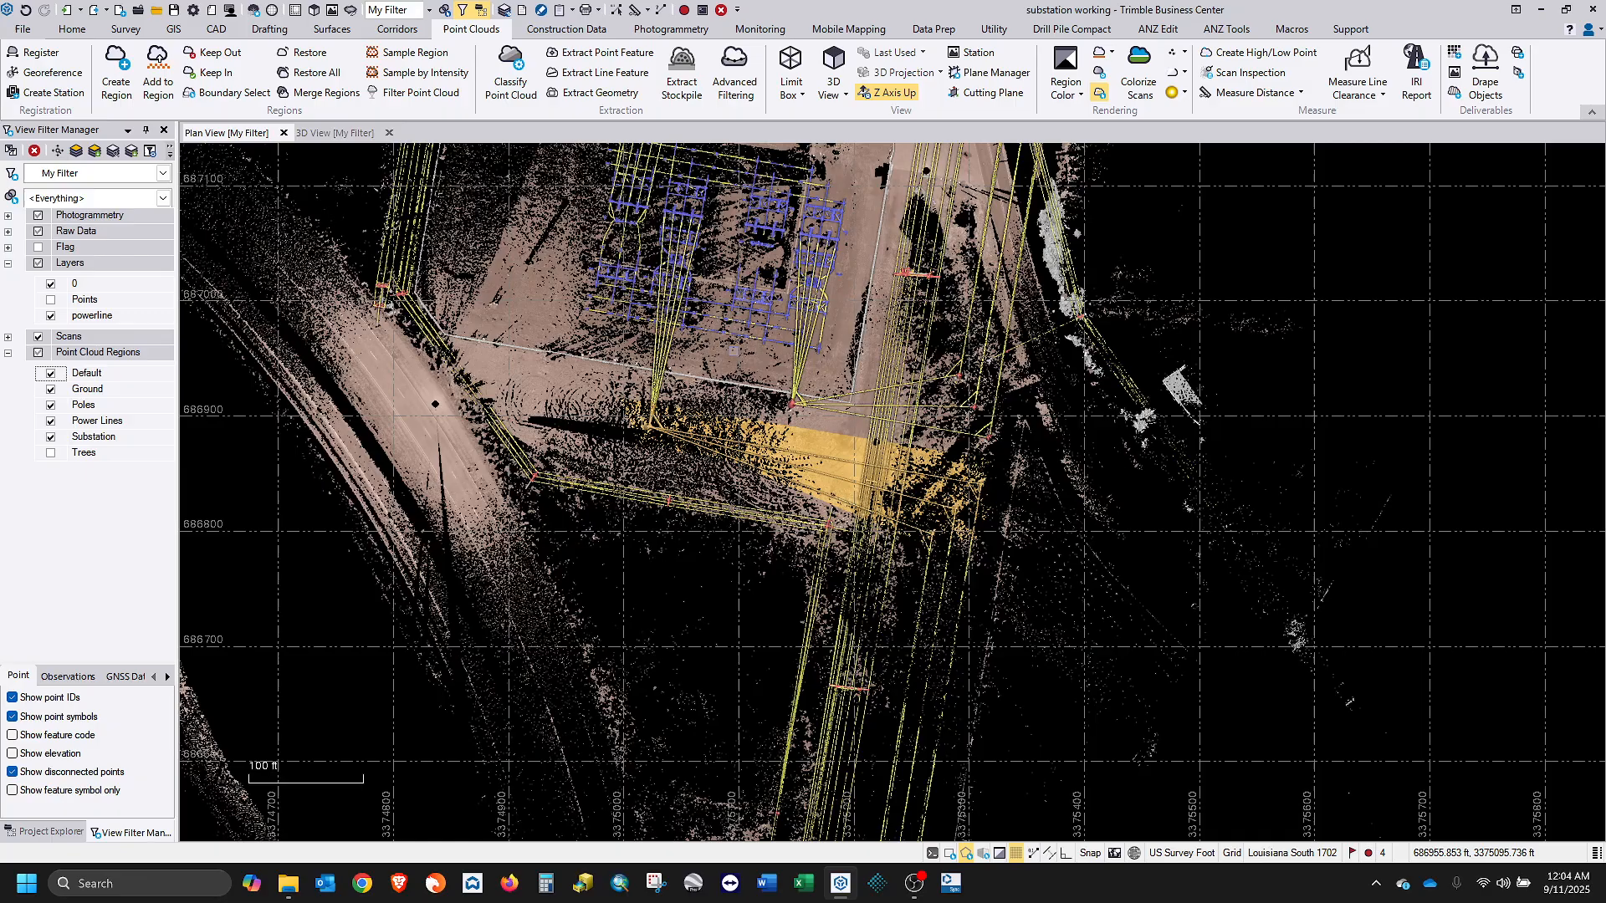
Keep only the selected span's points displayed and show the isolated poles and wires close up in 3D.
click(215, 73)
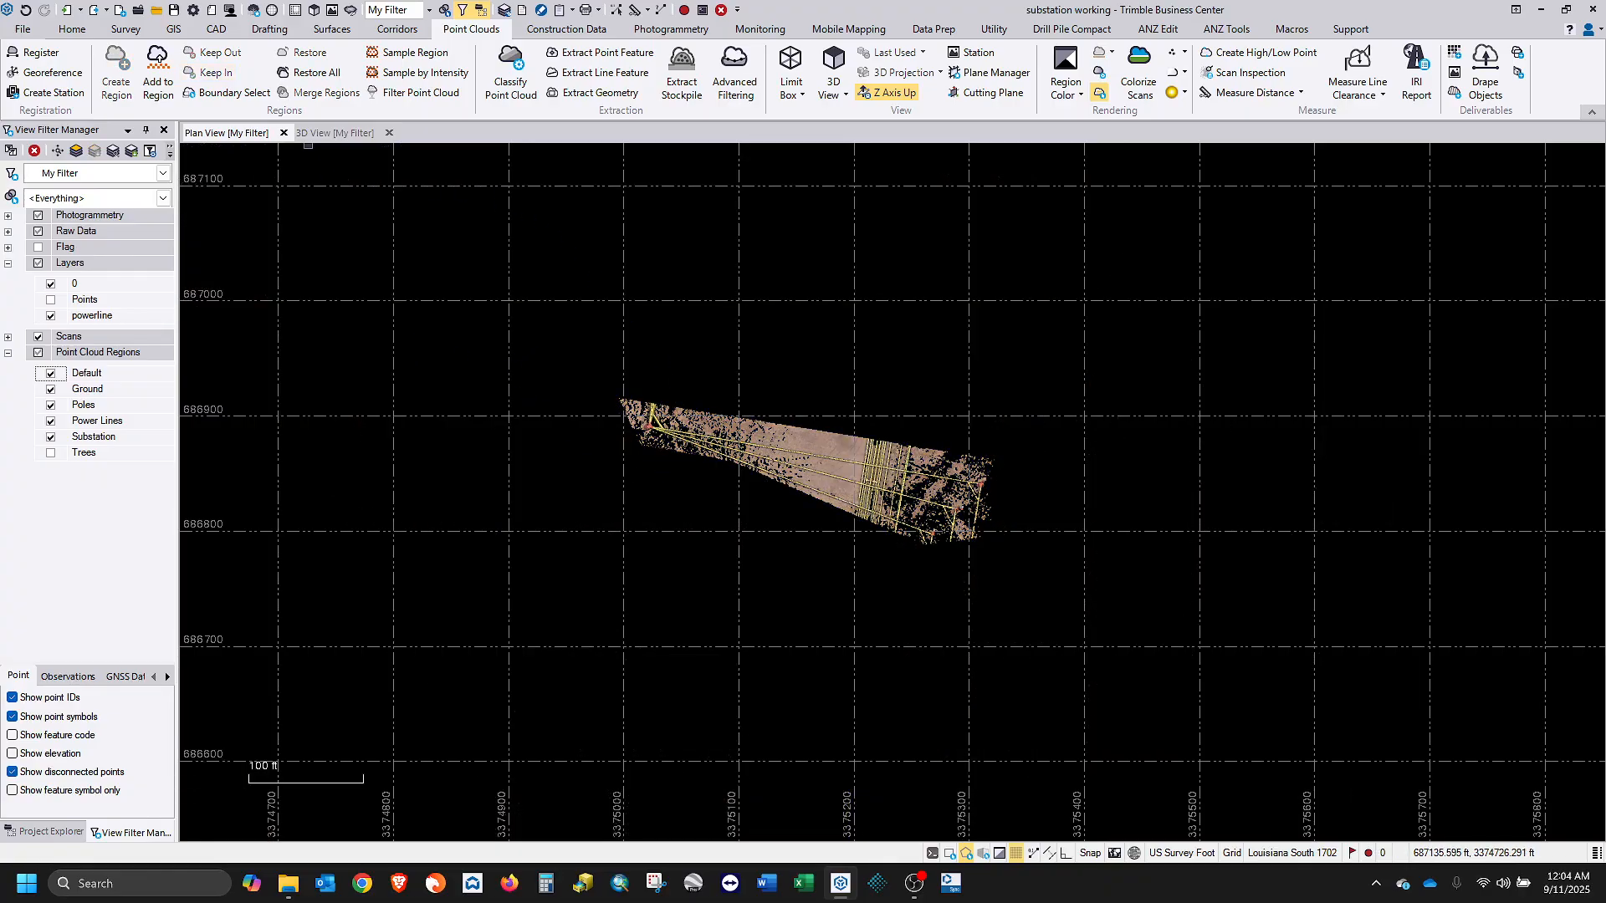
click(336, 134)
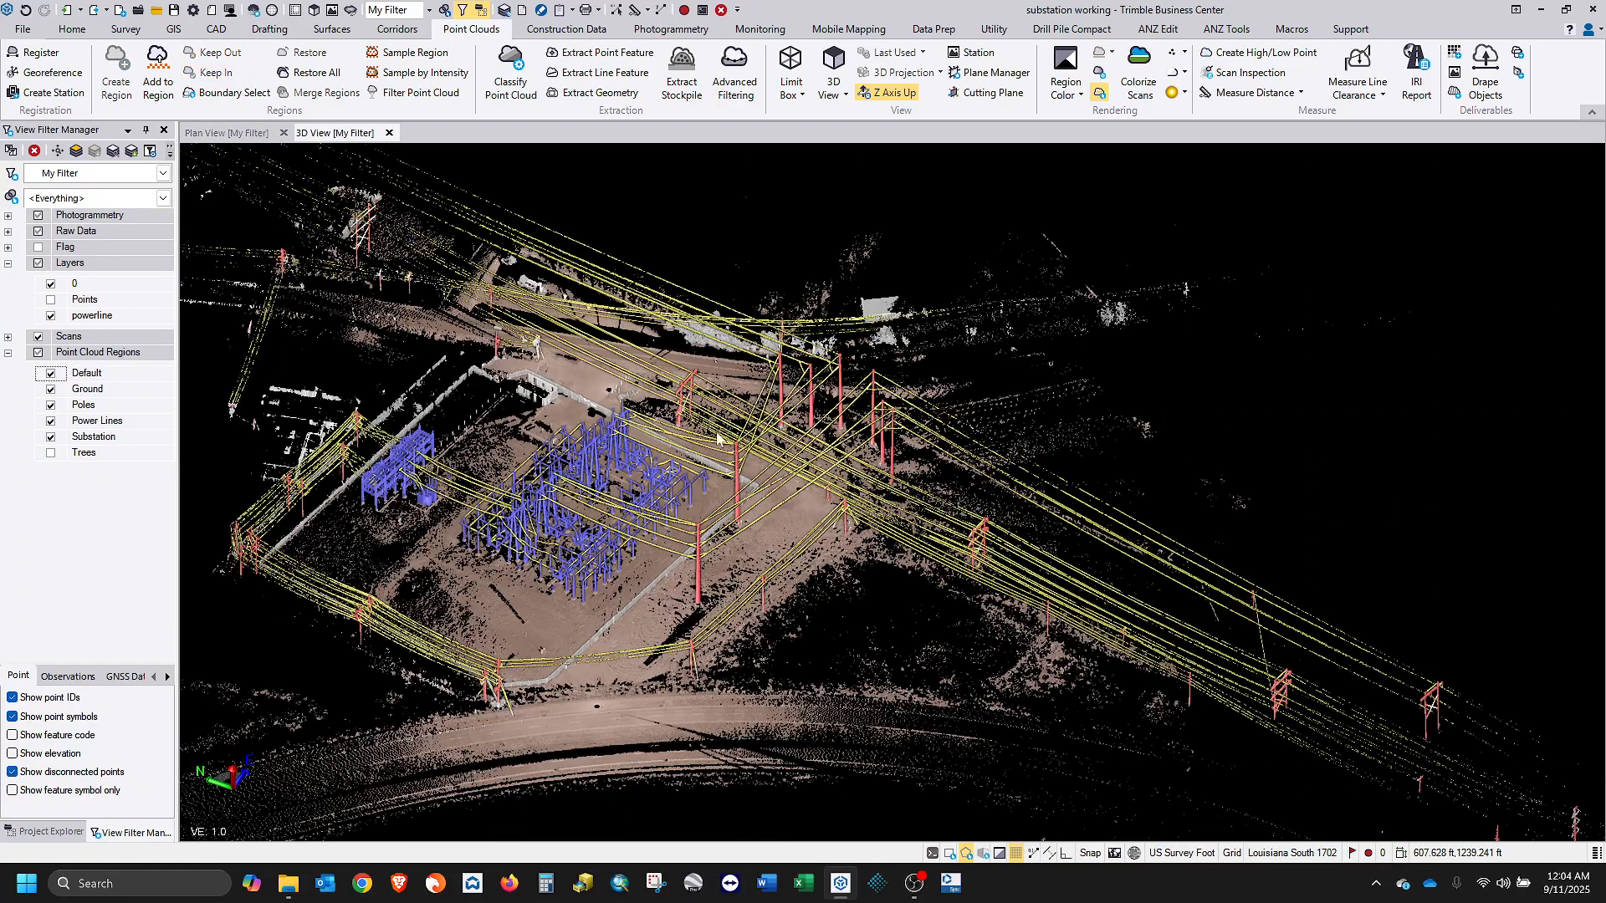
middle_drag(794, 525, 633, 504)
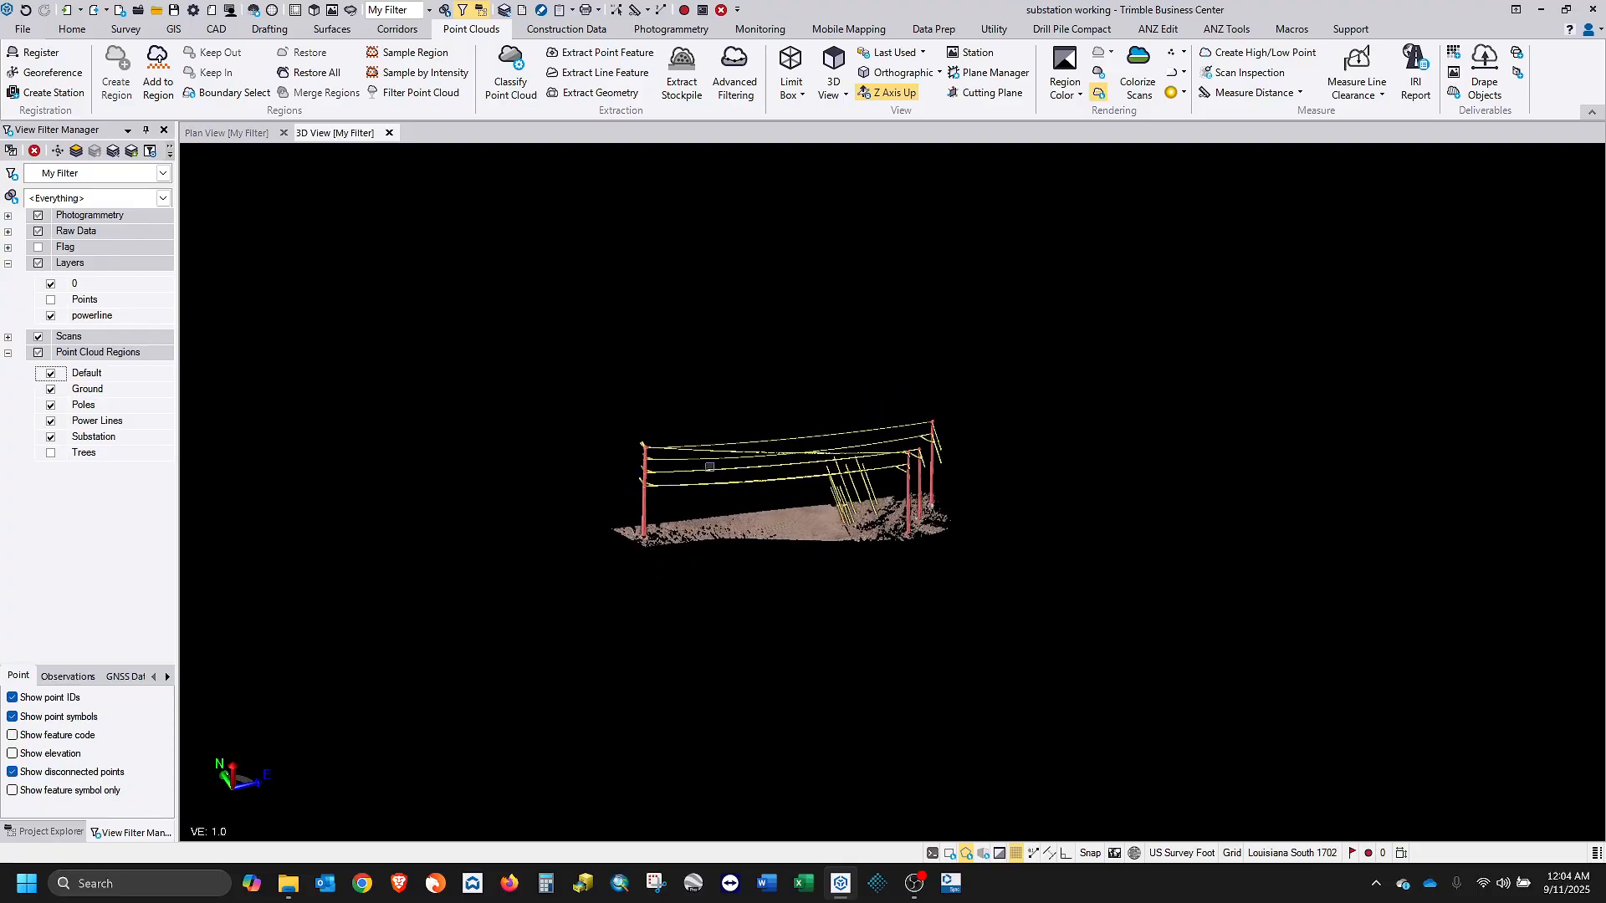
scroll(715, 462, up, 3)
middle_drag(752, 482, 571, 459)
middle_drag(674, 474, 879, 458)
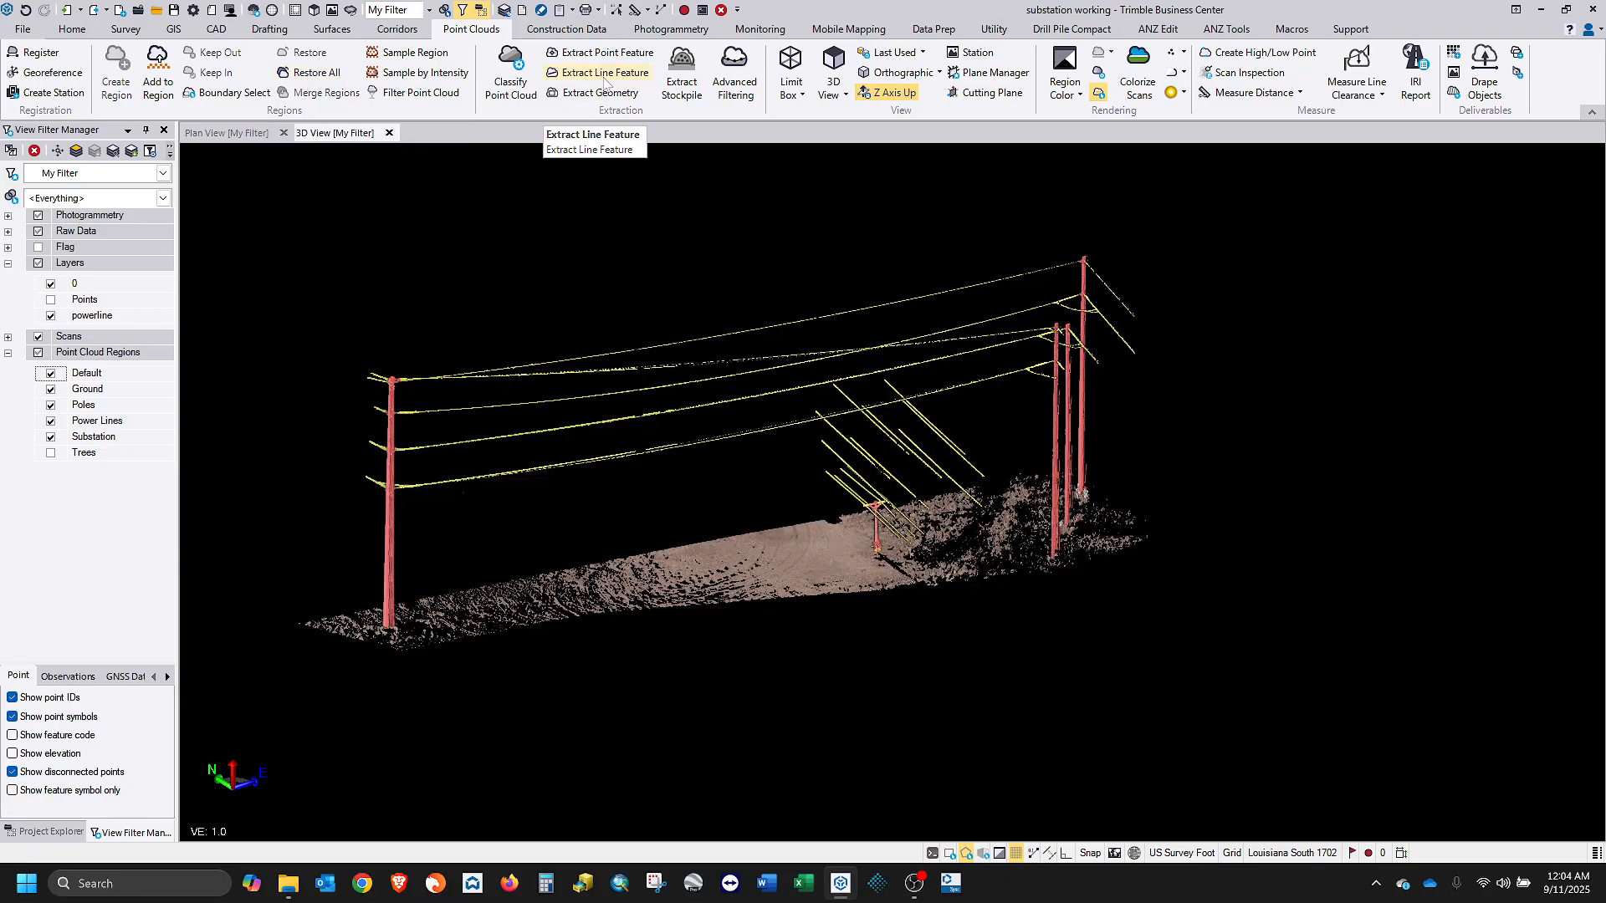
Extract the topmost wire as an Overhead Lines feature, running from the near pole's top to the tallest far pole's top.
click(604, 75)
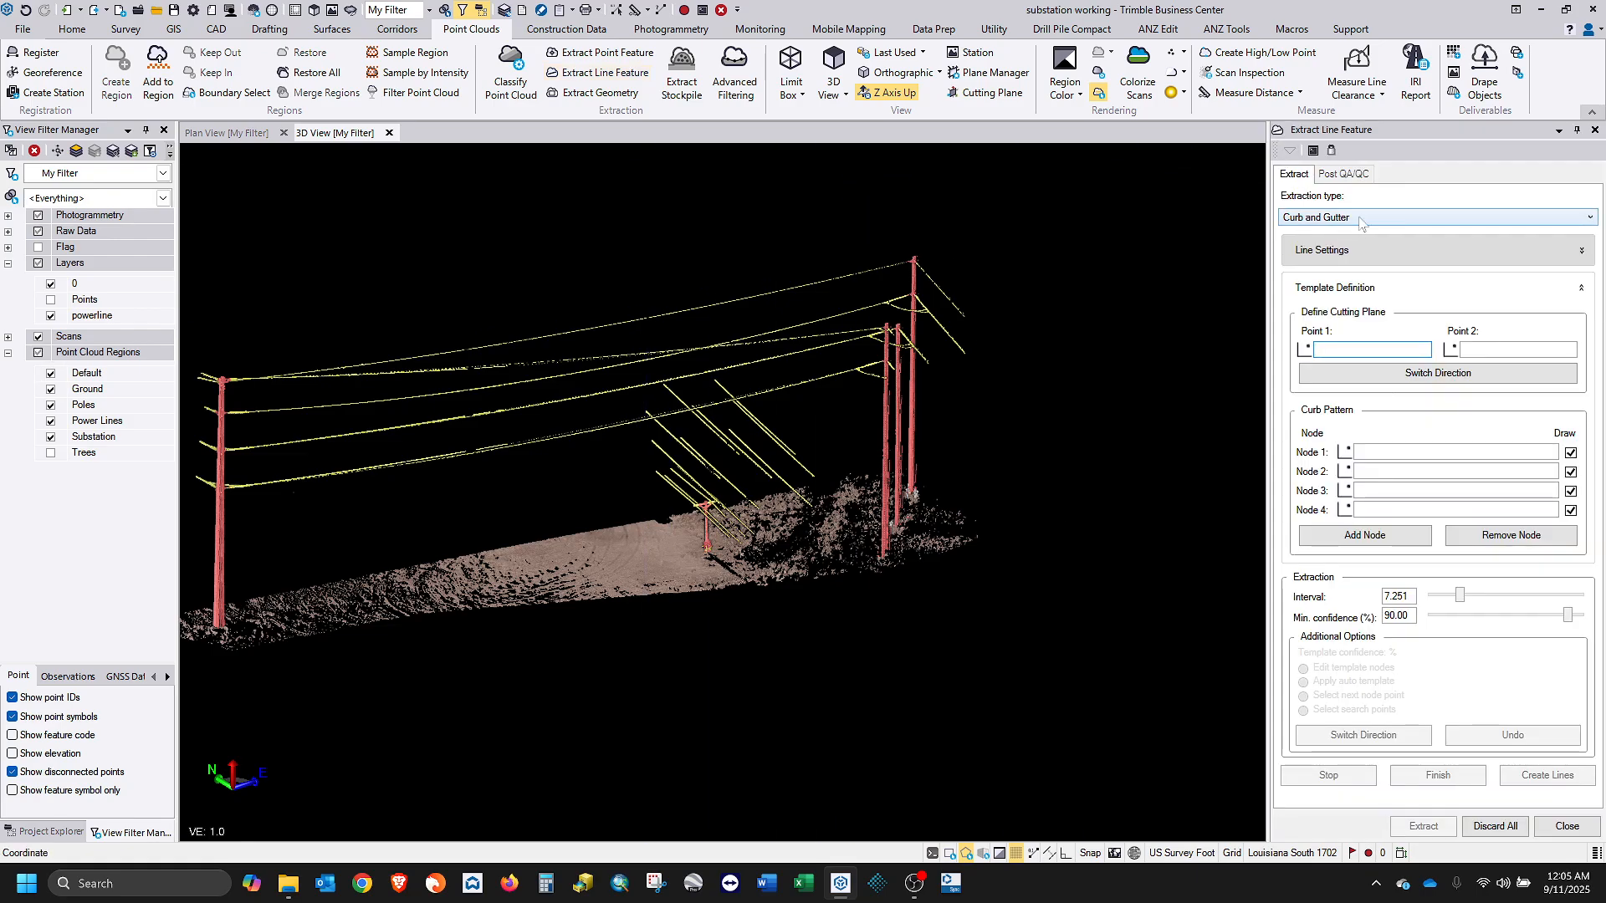
click(1359, 219)
click(1350, 235)
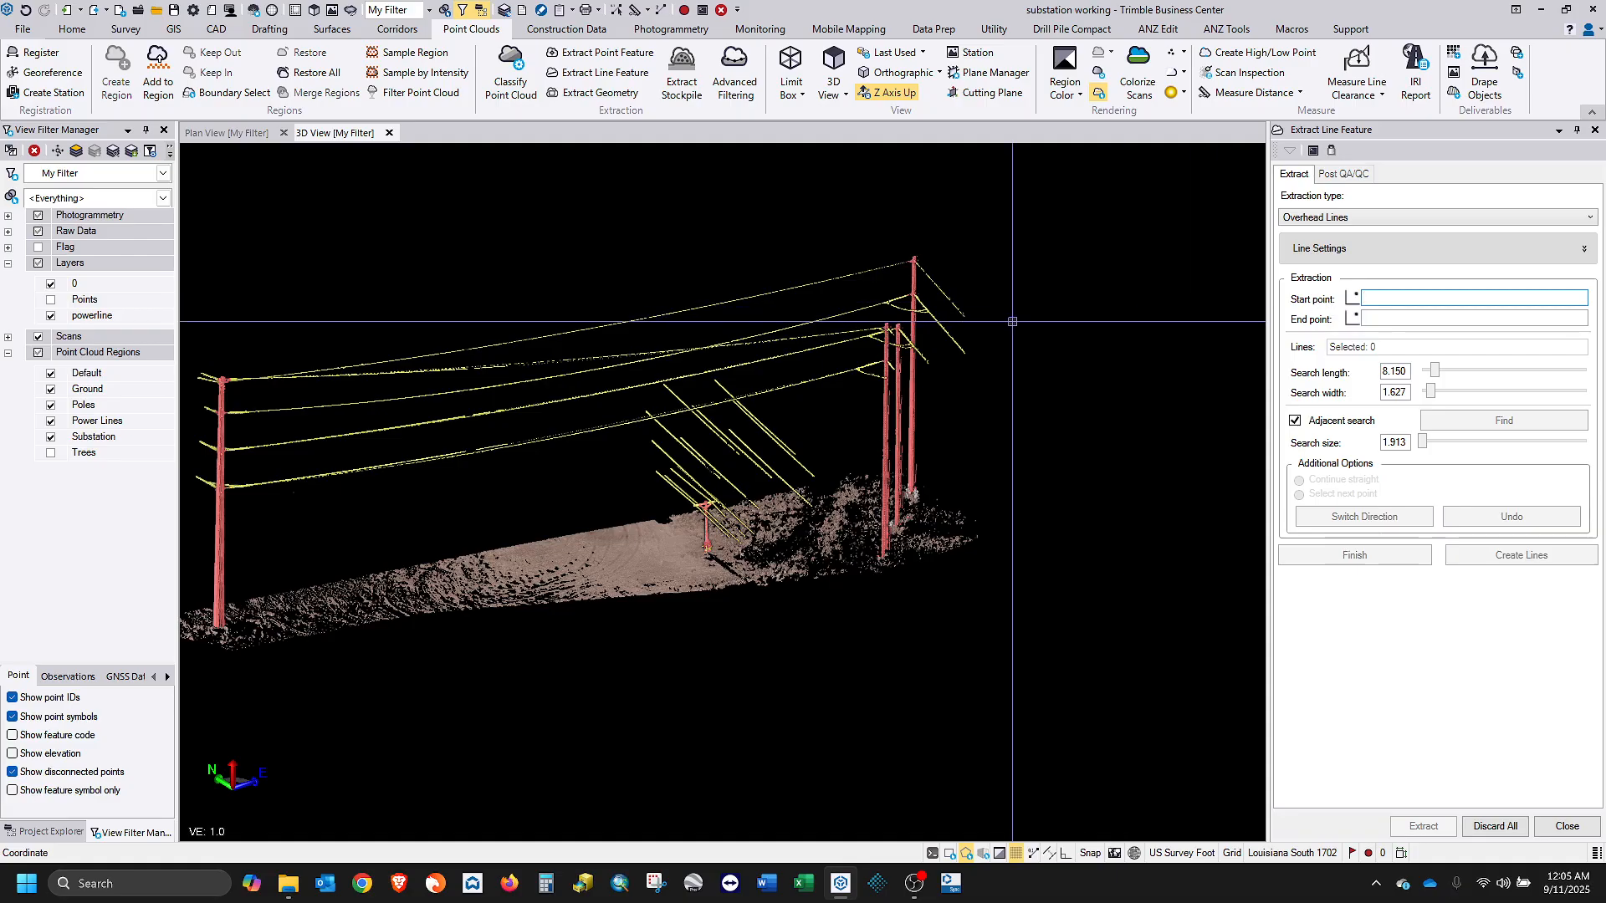
middle_drag(1011, 323, 1216, 326)
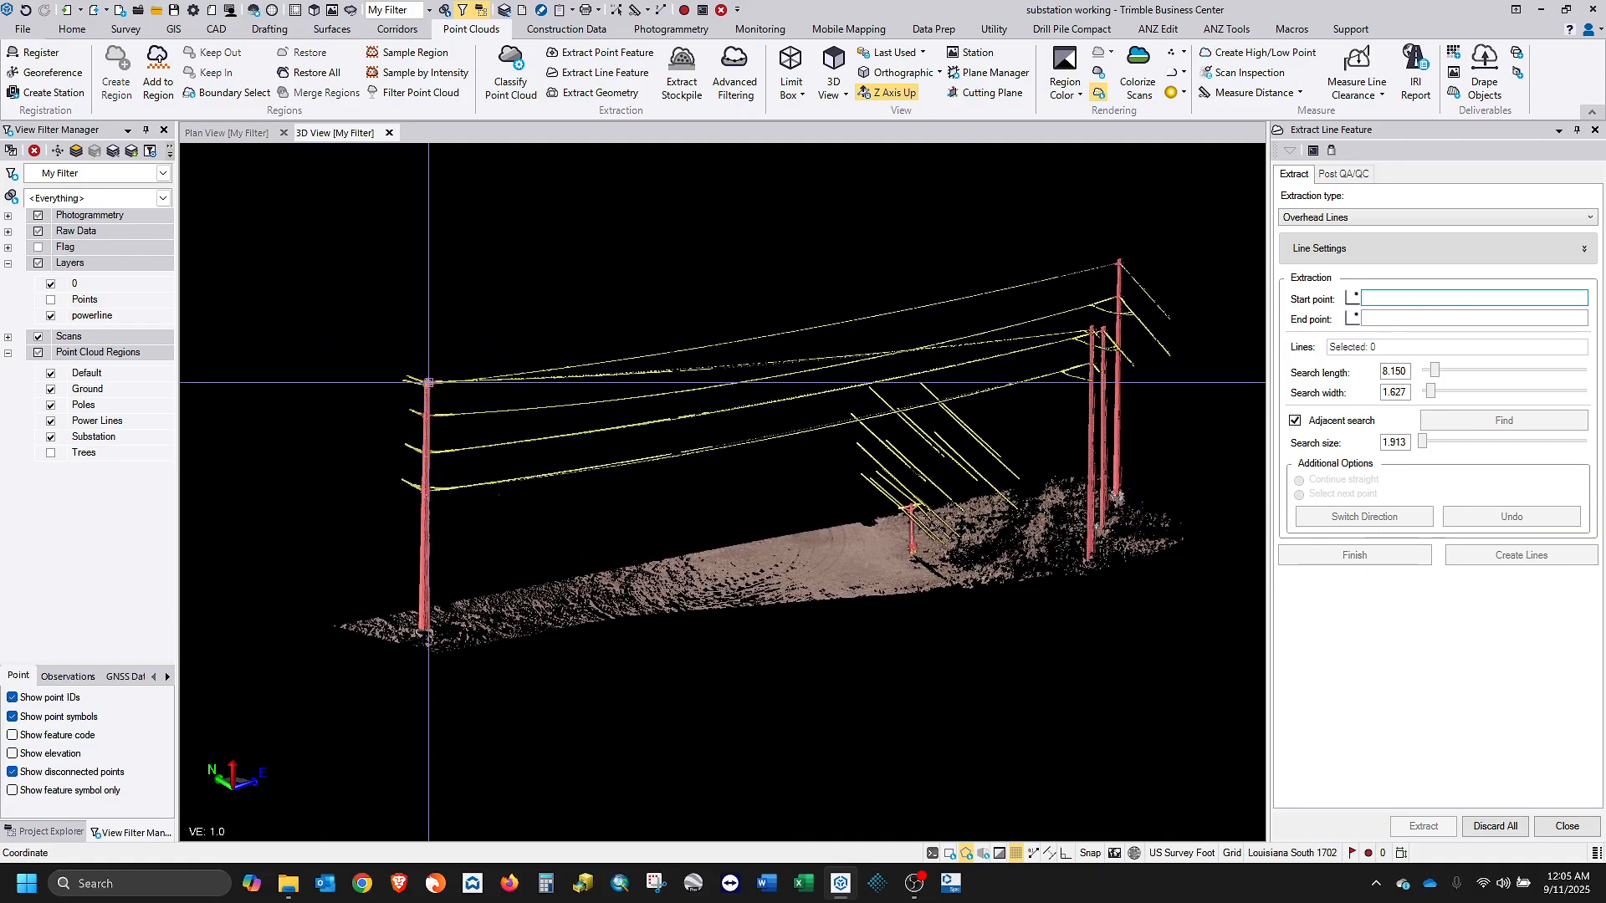
click(426, 383)
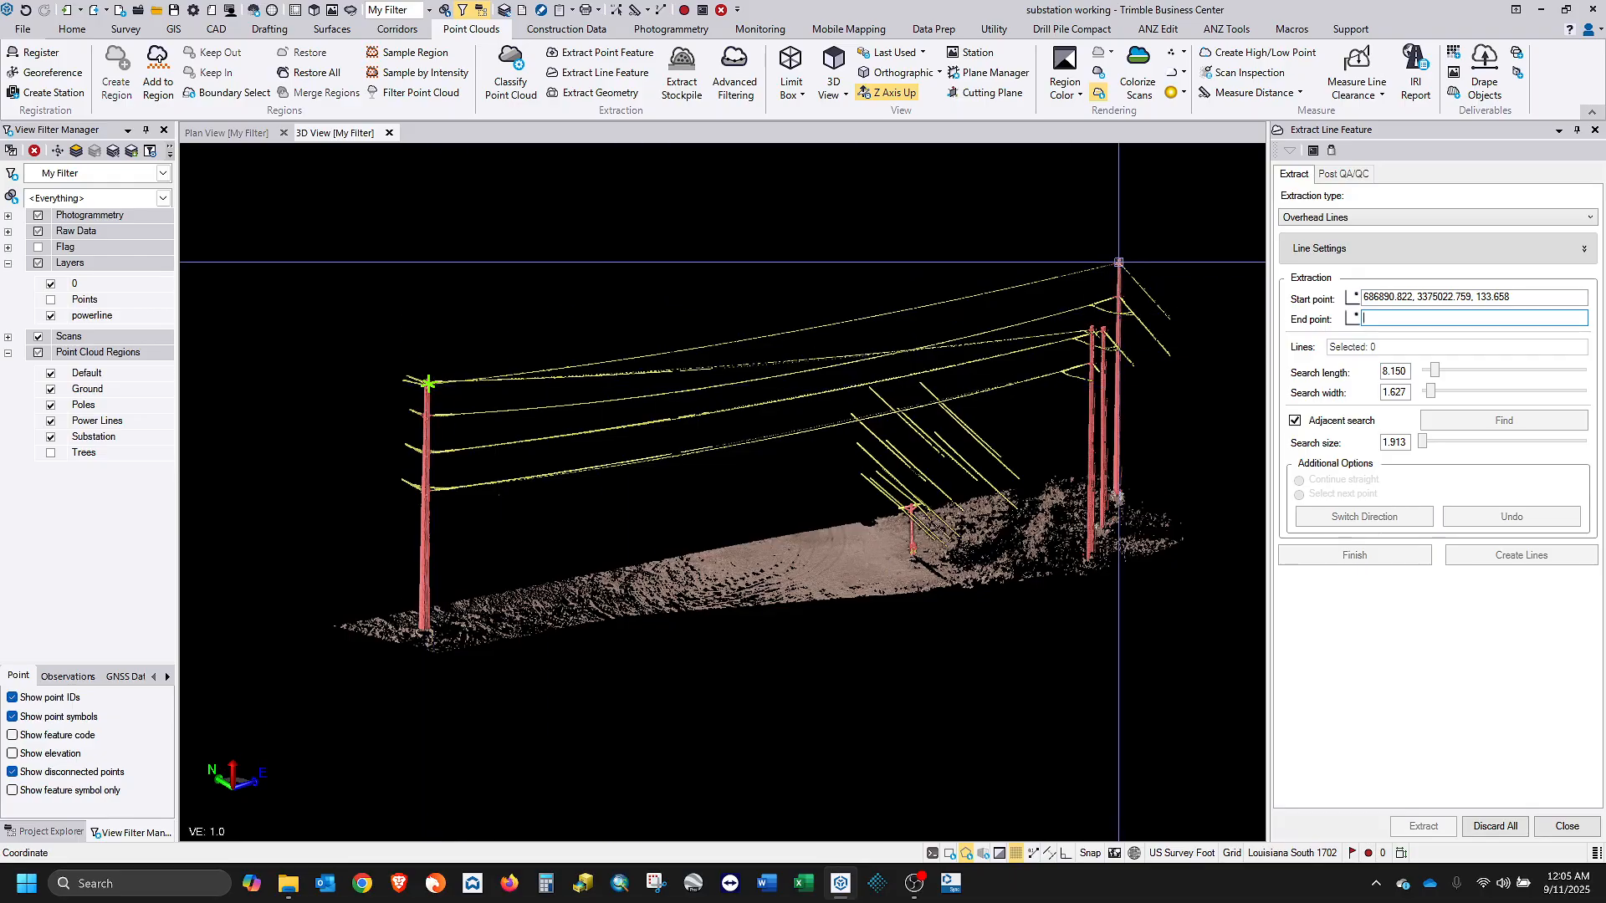
click(1118, 263)
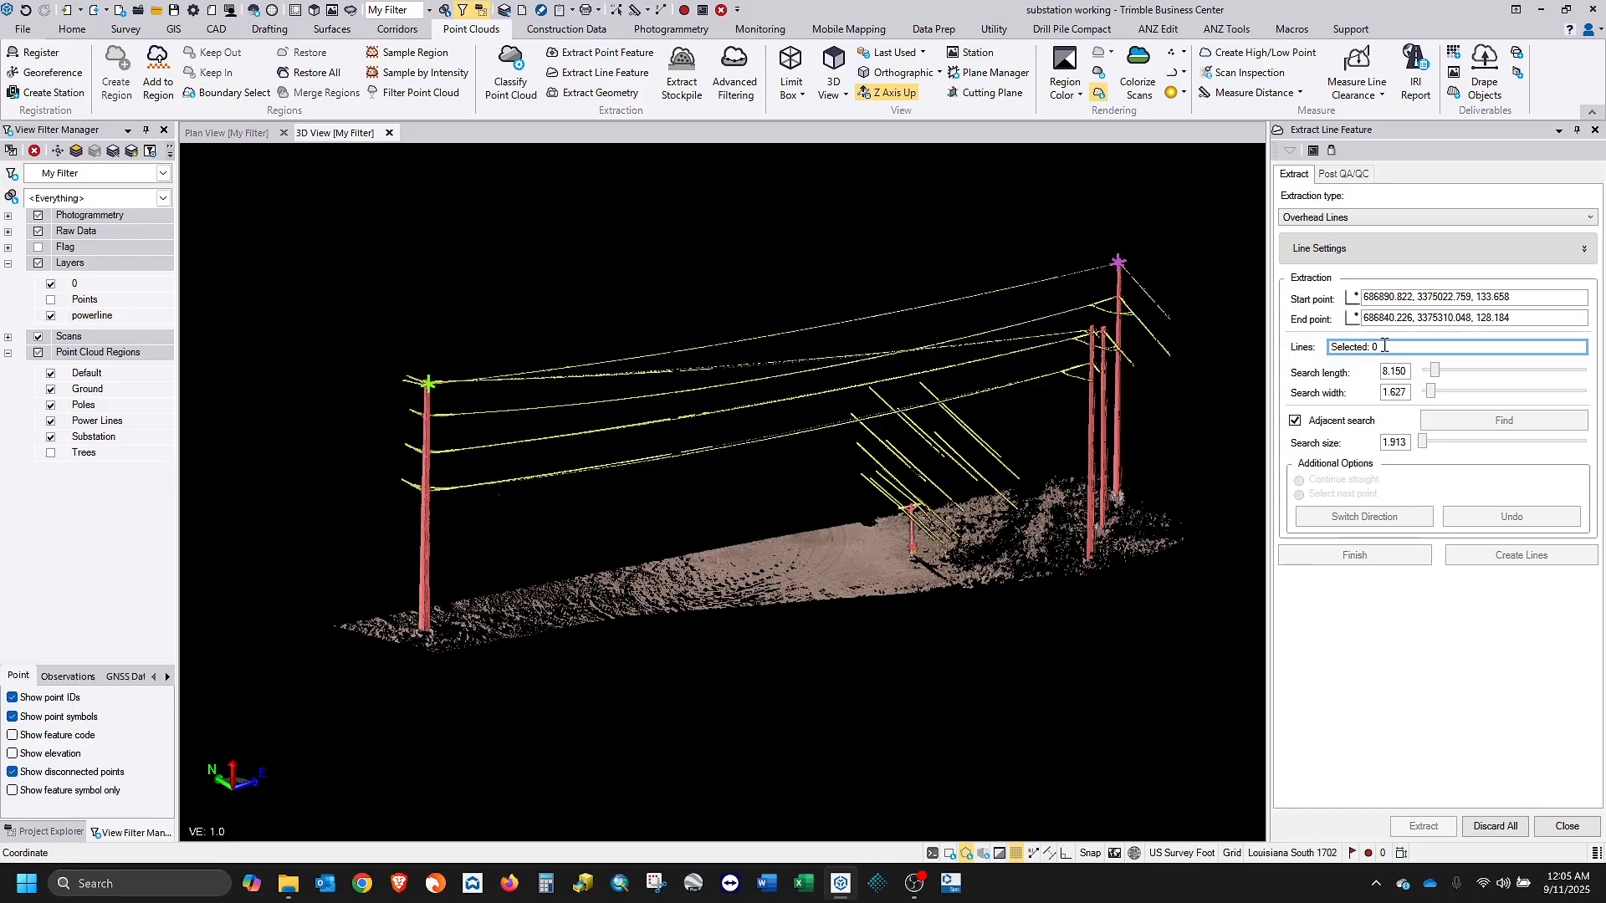
click(823, 327)
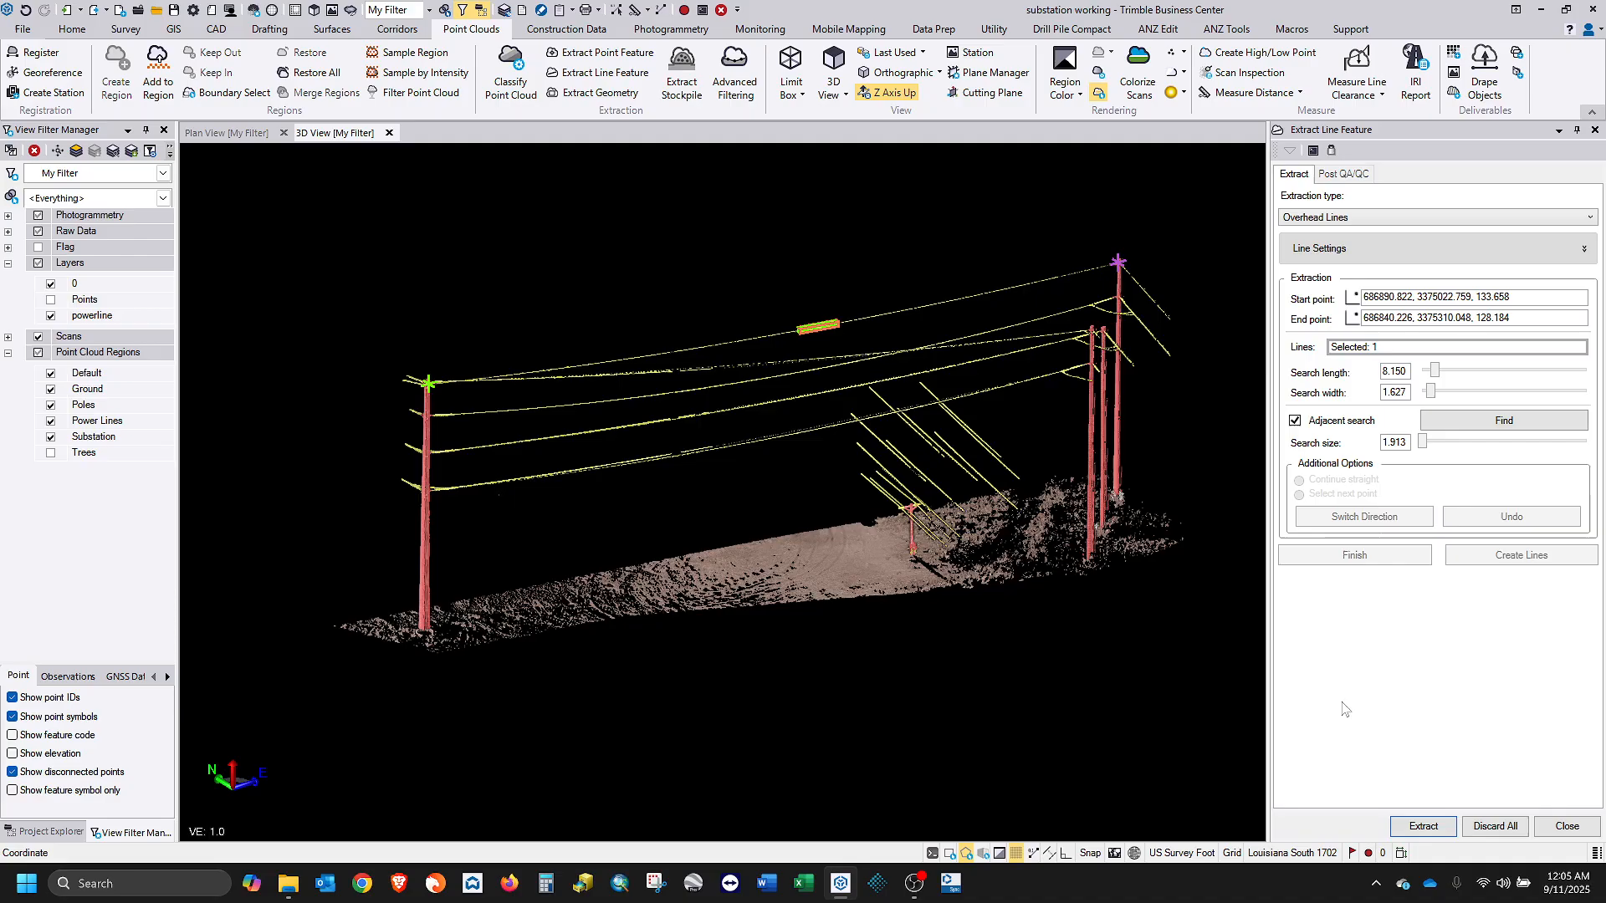
click(1421, 826)
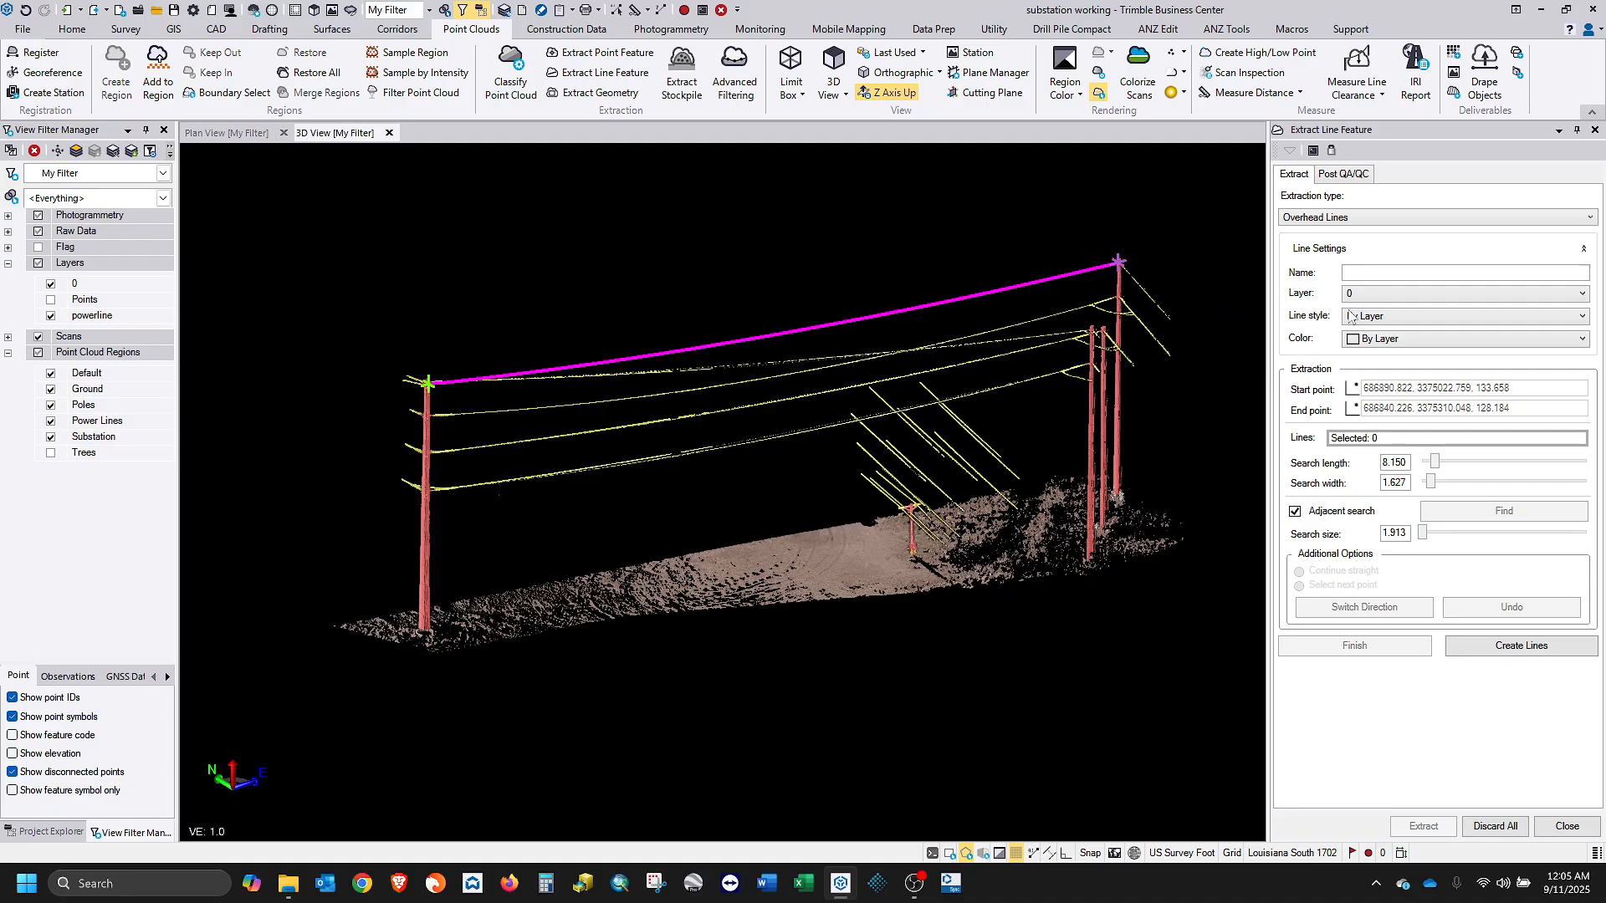
Name the extracted line Powerline and assign it to the powerline layer.
click(1371, 273)
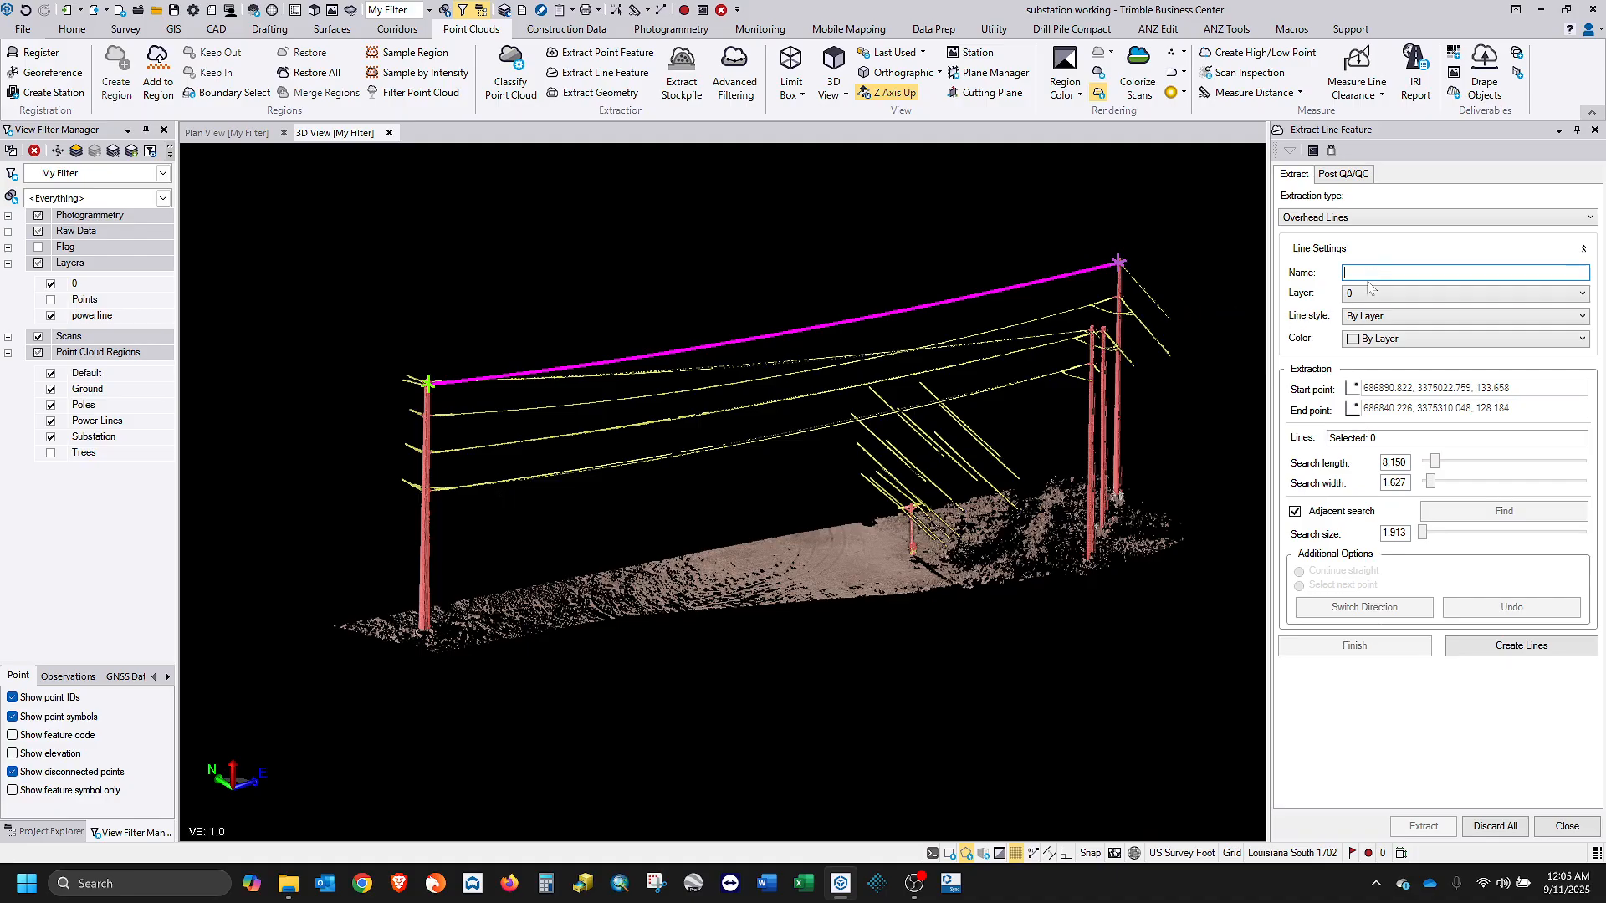
text(PowerlineP)
key(BackSpace)
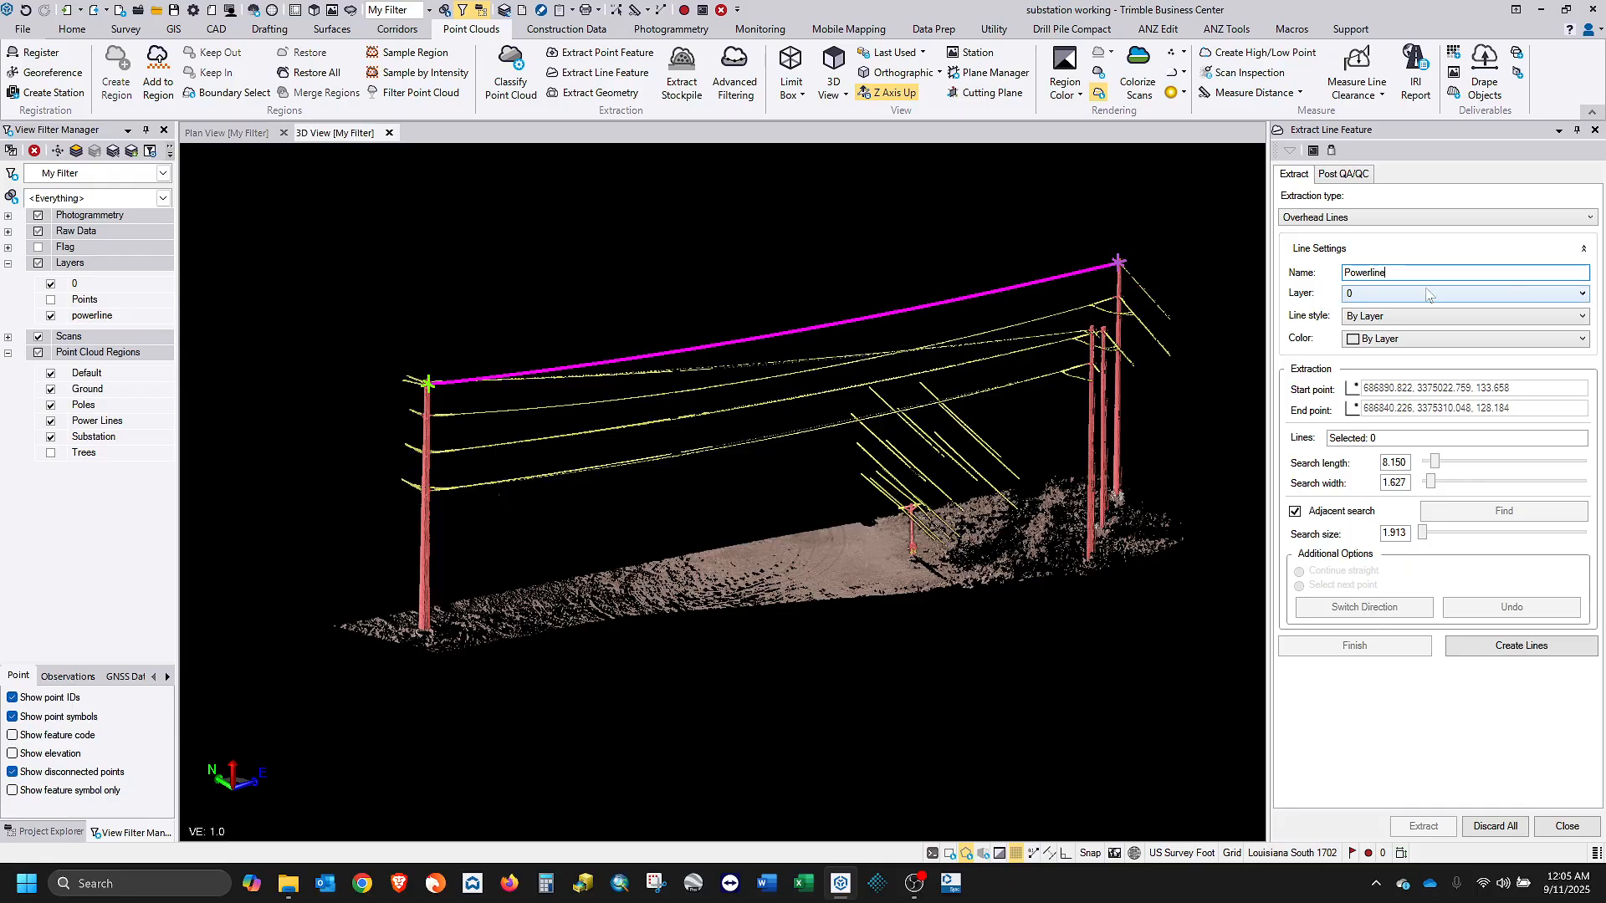
click(1427, 295)
click(1394, 339)
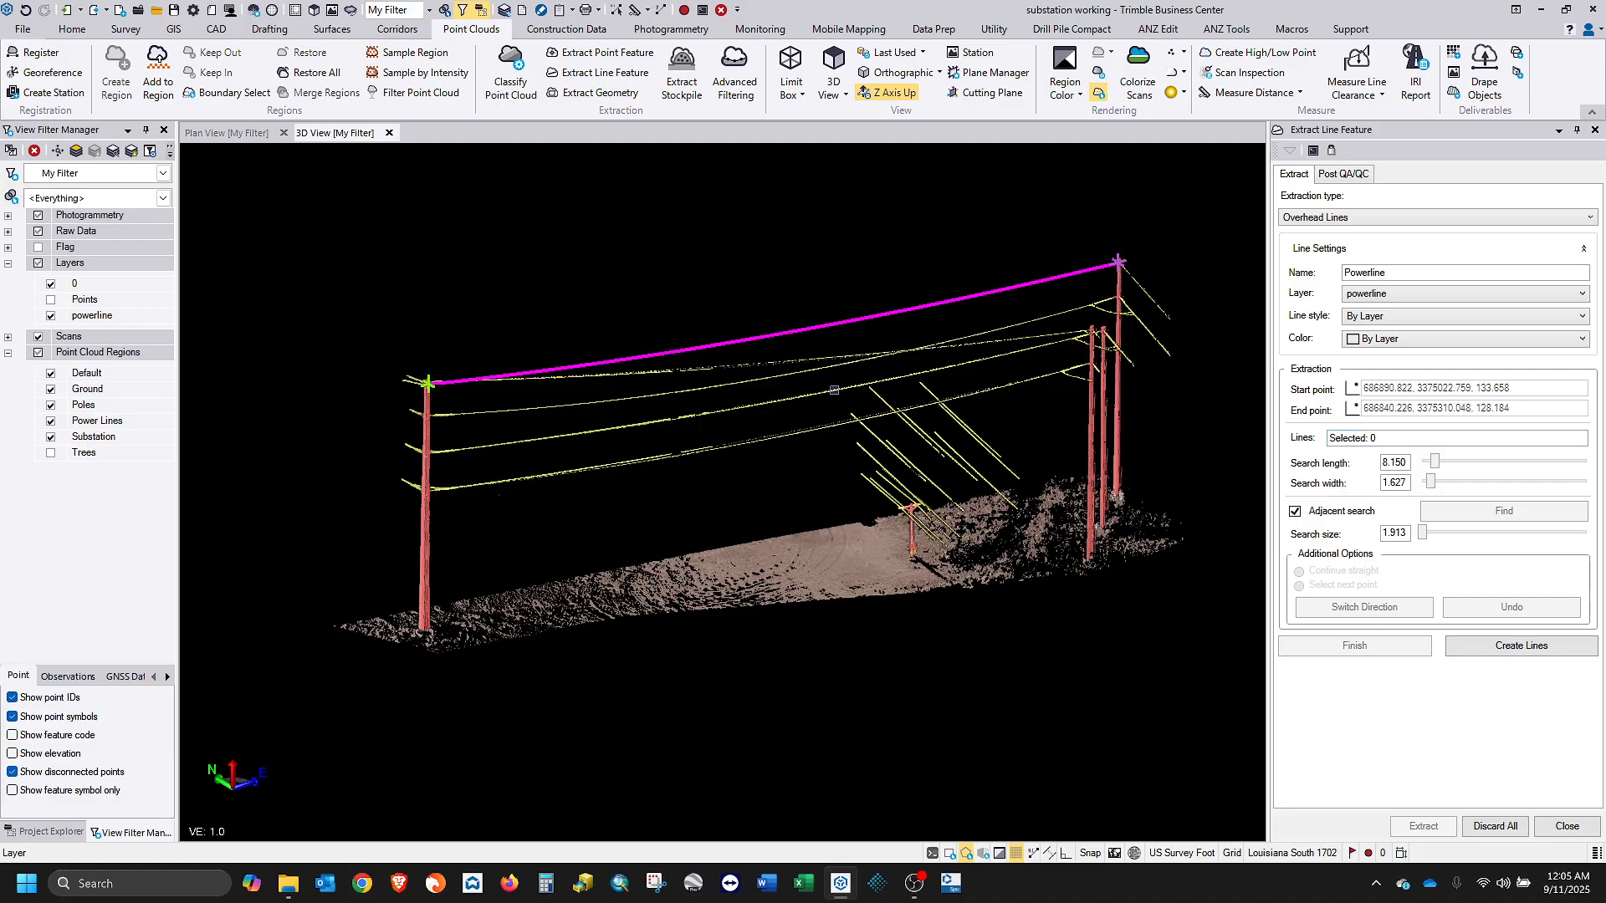
Extract the second wire, directly below the topmost one, between the same two poles.
click(1388, 441)
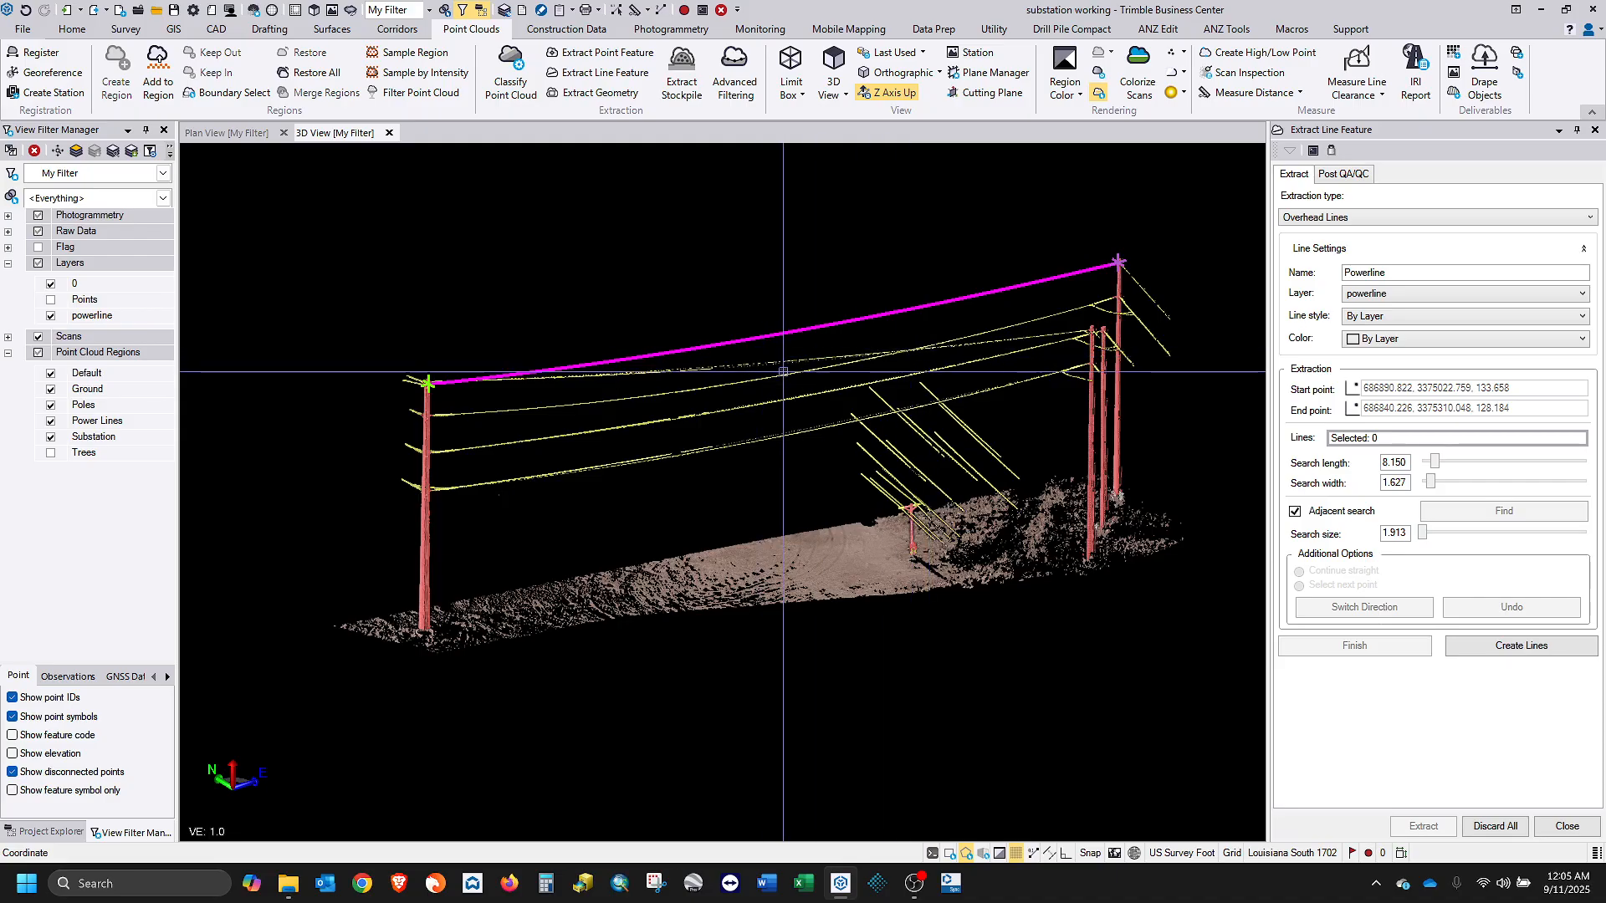
middle_drag(789, 384, 861, 348)
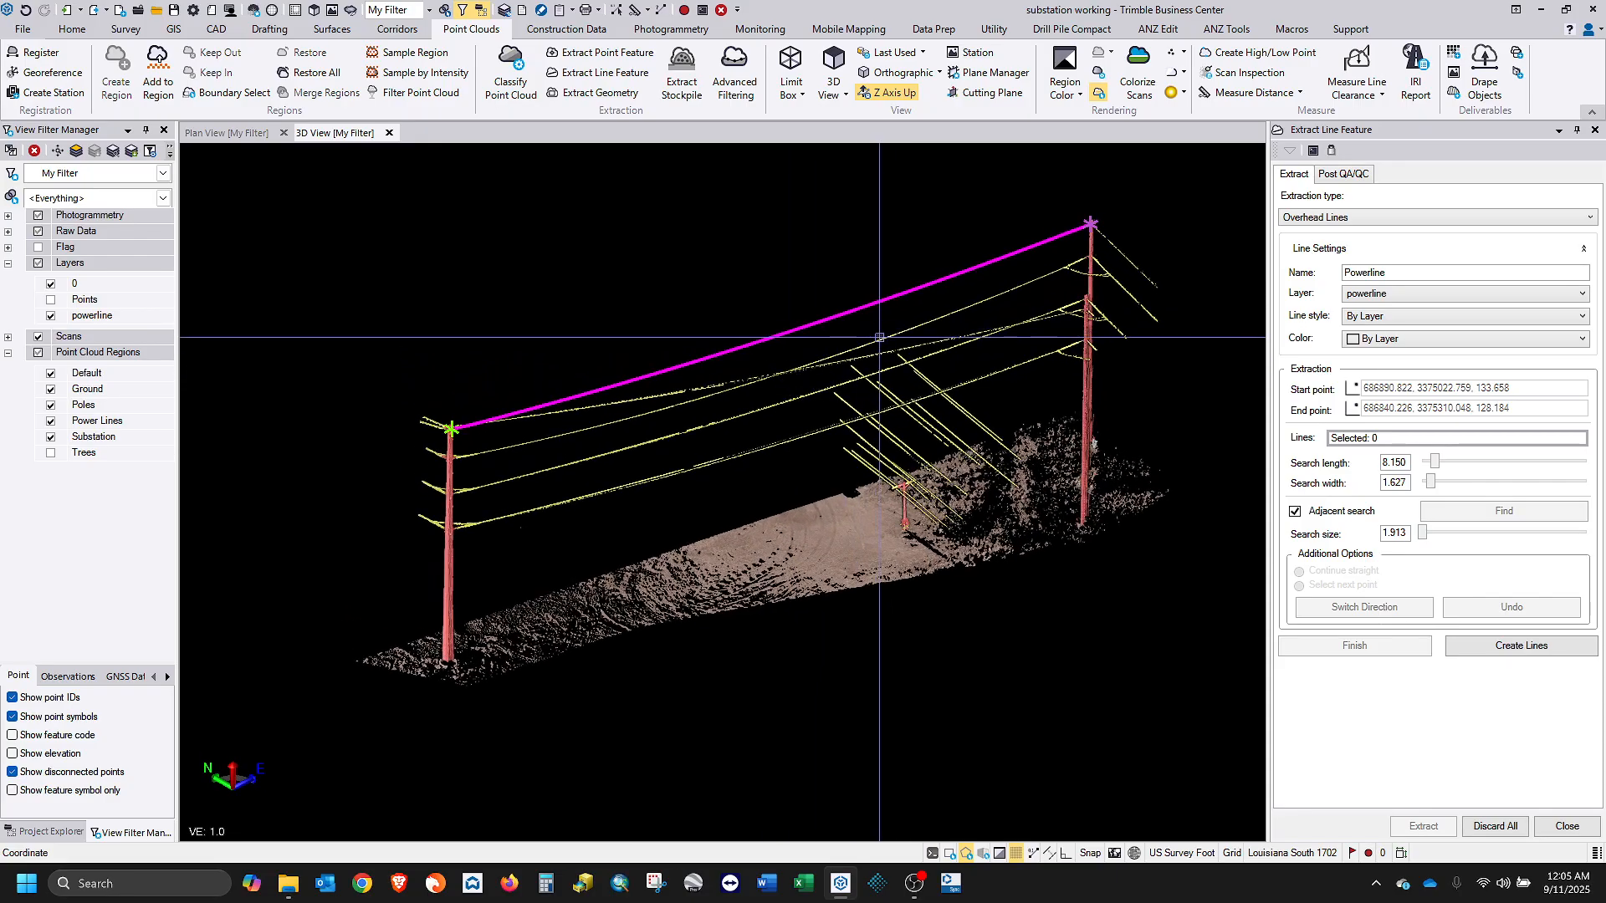
click(880, 338)
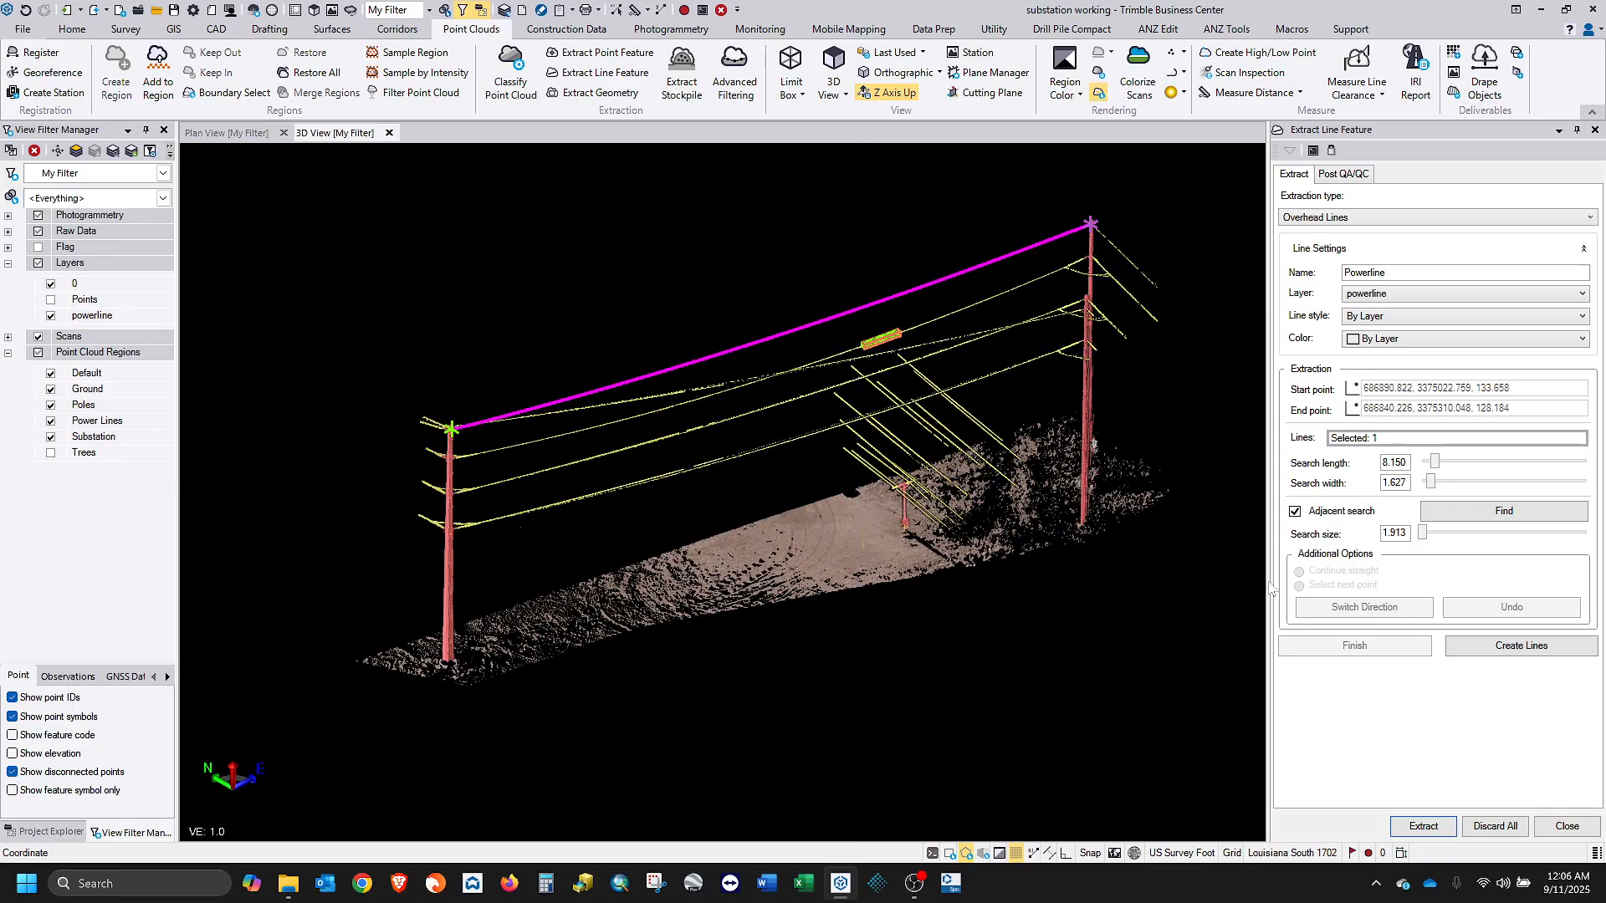
click(1422, 826)
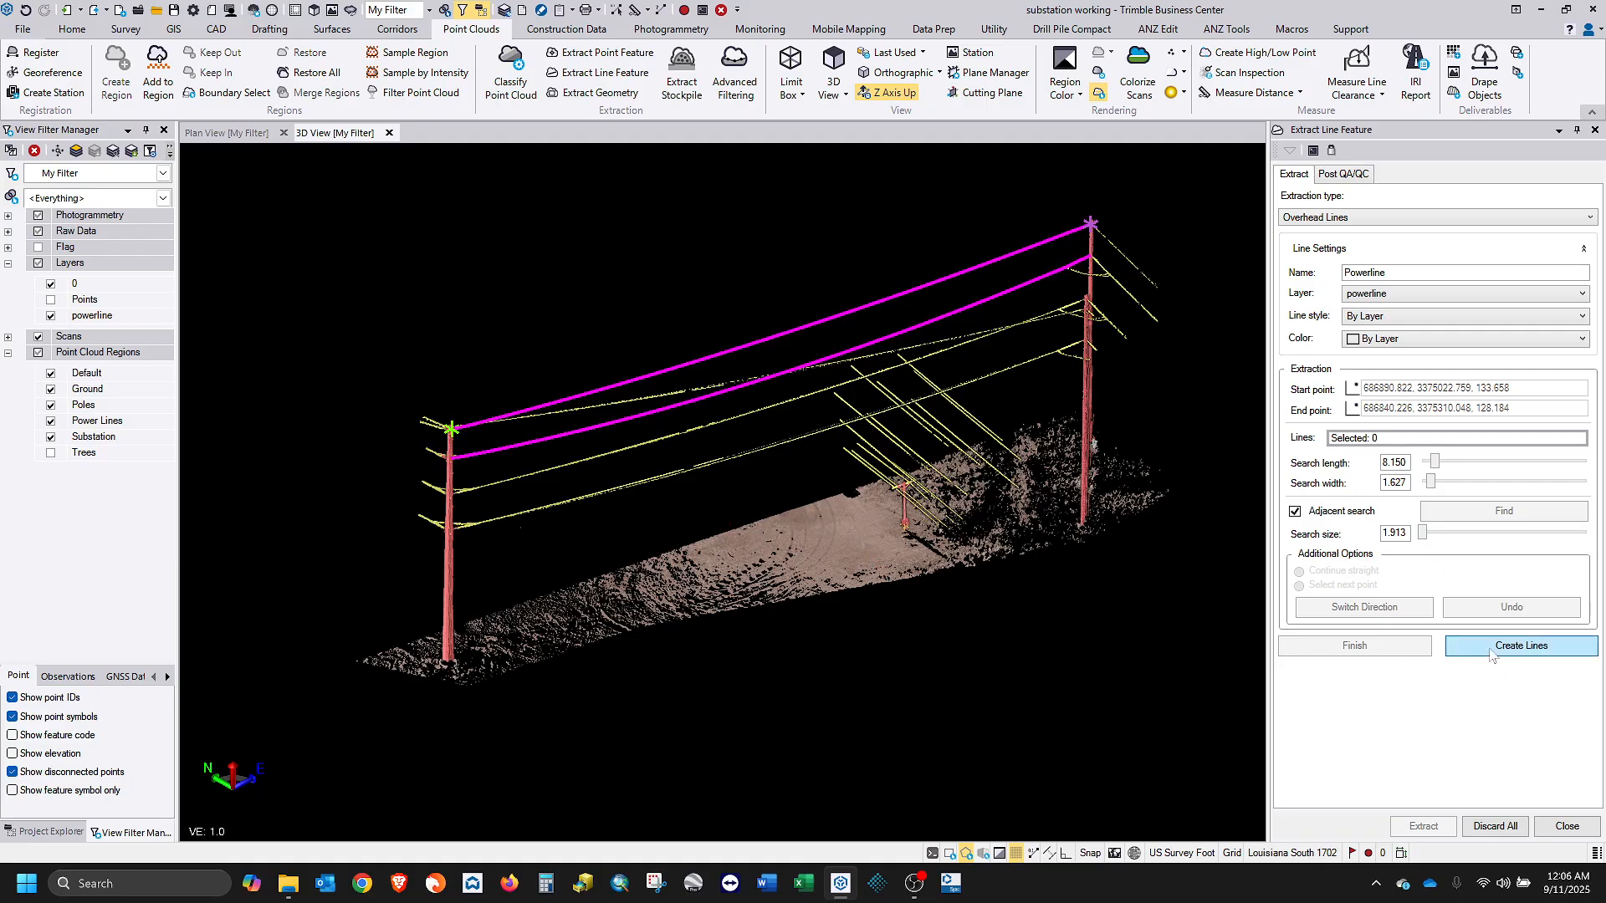
Create the lines from both extracted wires, close the extraction, and hide the Power Lines point cloud region.
click(1444, 652)
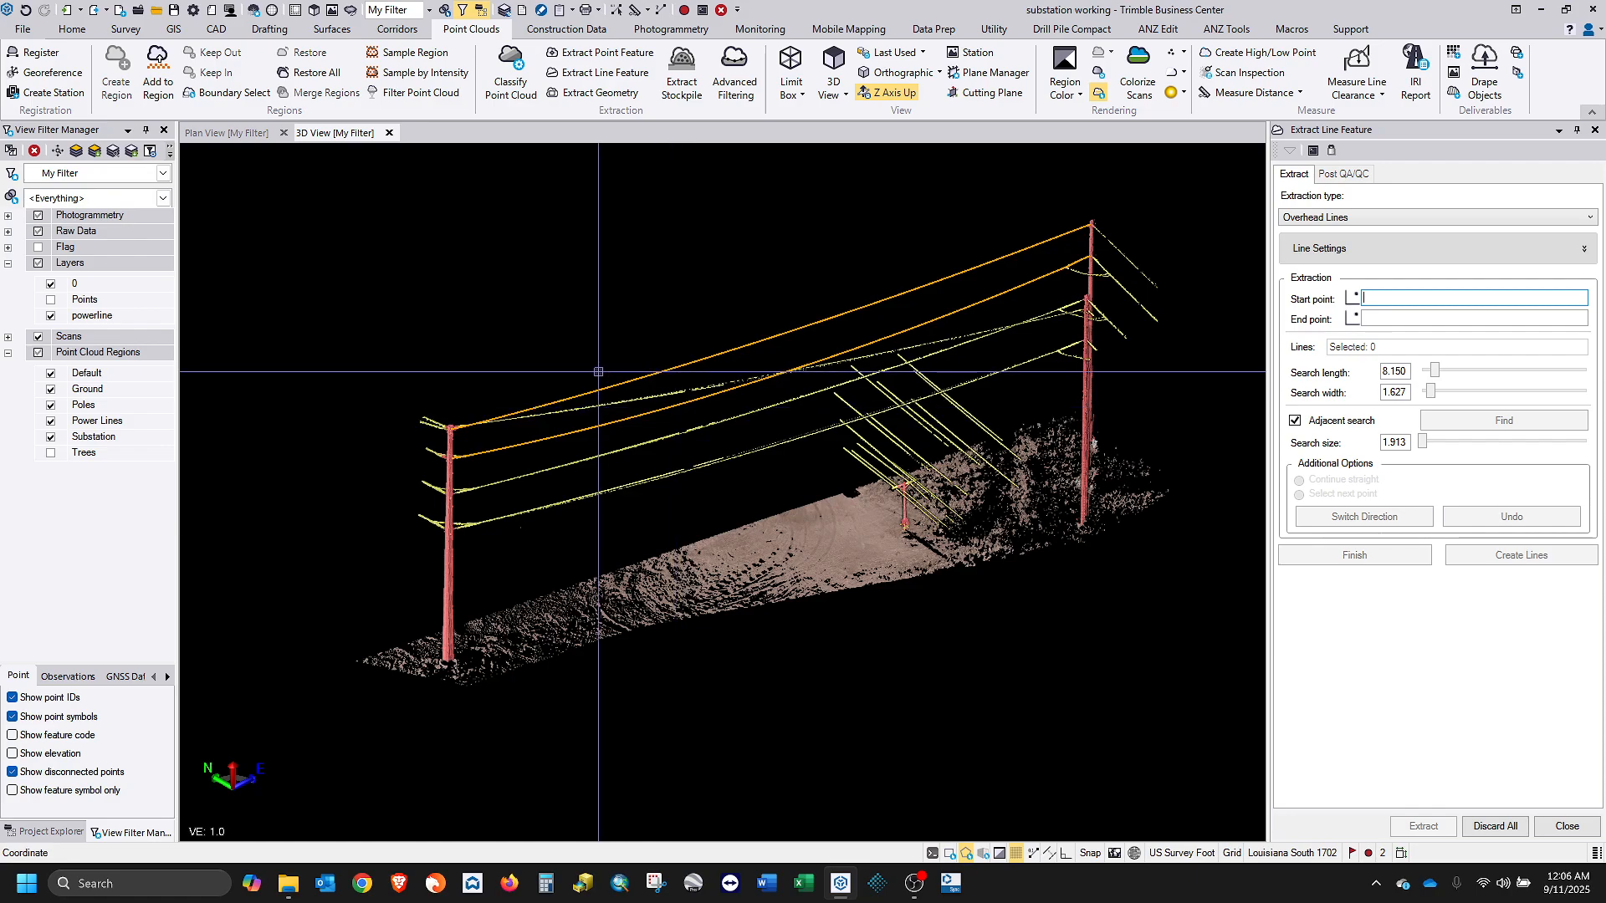
click(1562, 828)
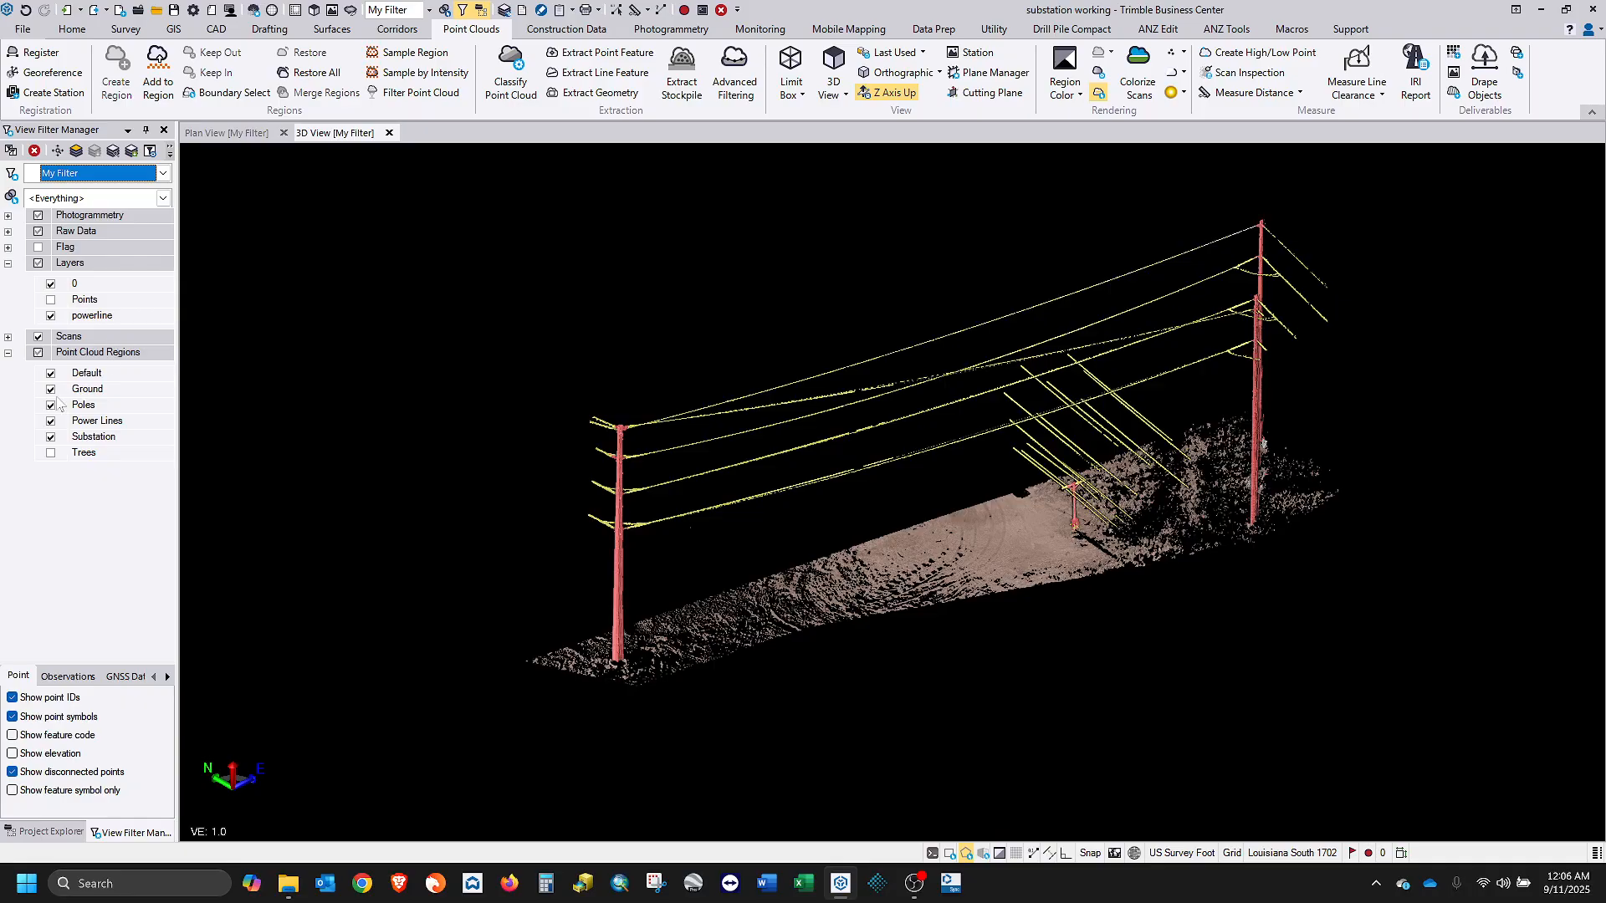
click(51, 422)
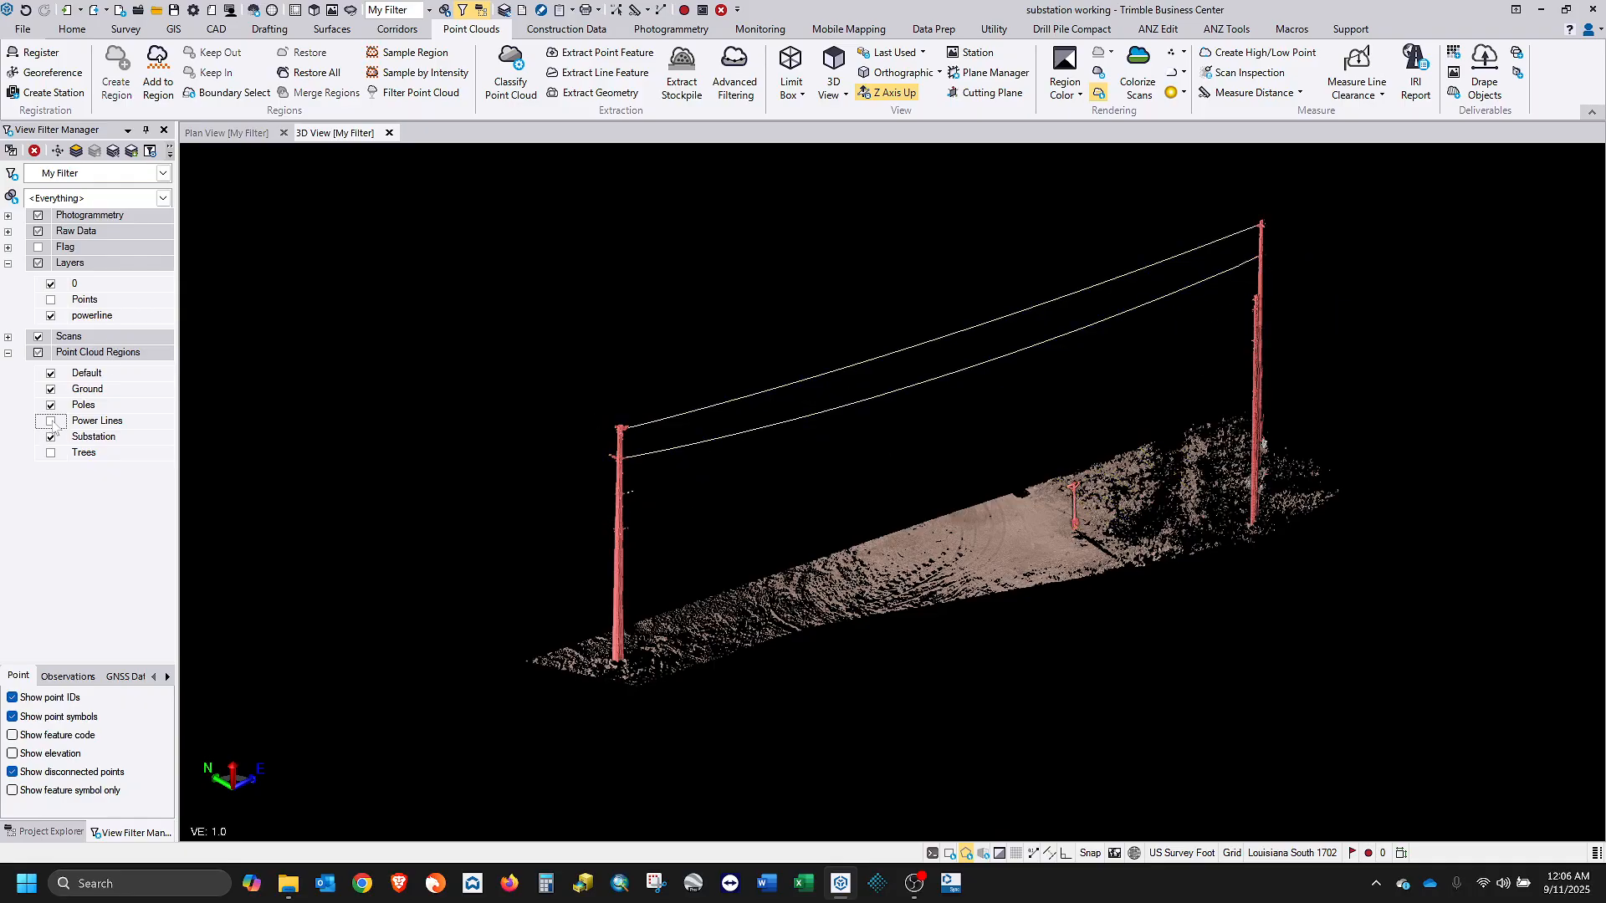
shift+middle_drag(710, 490, 663, 471)
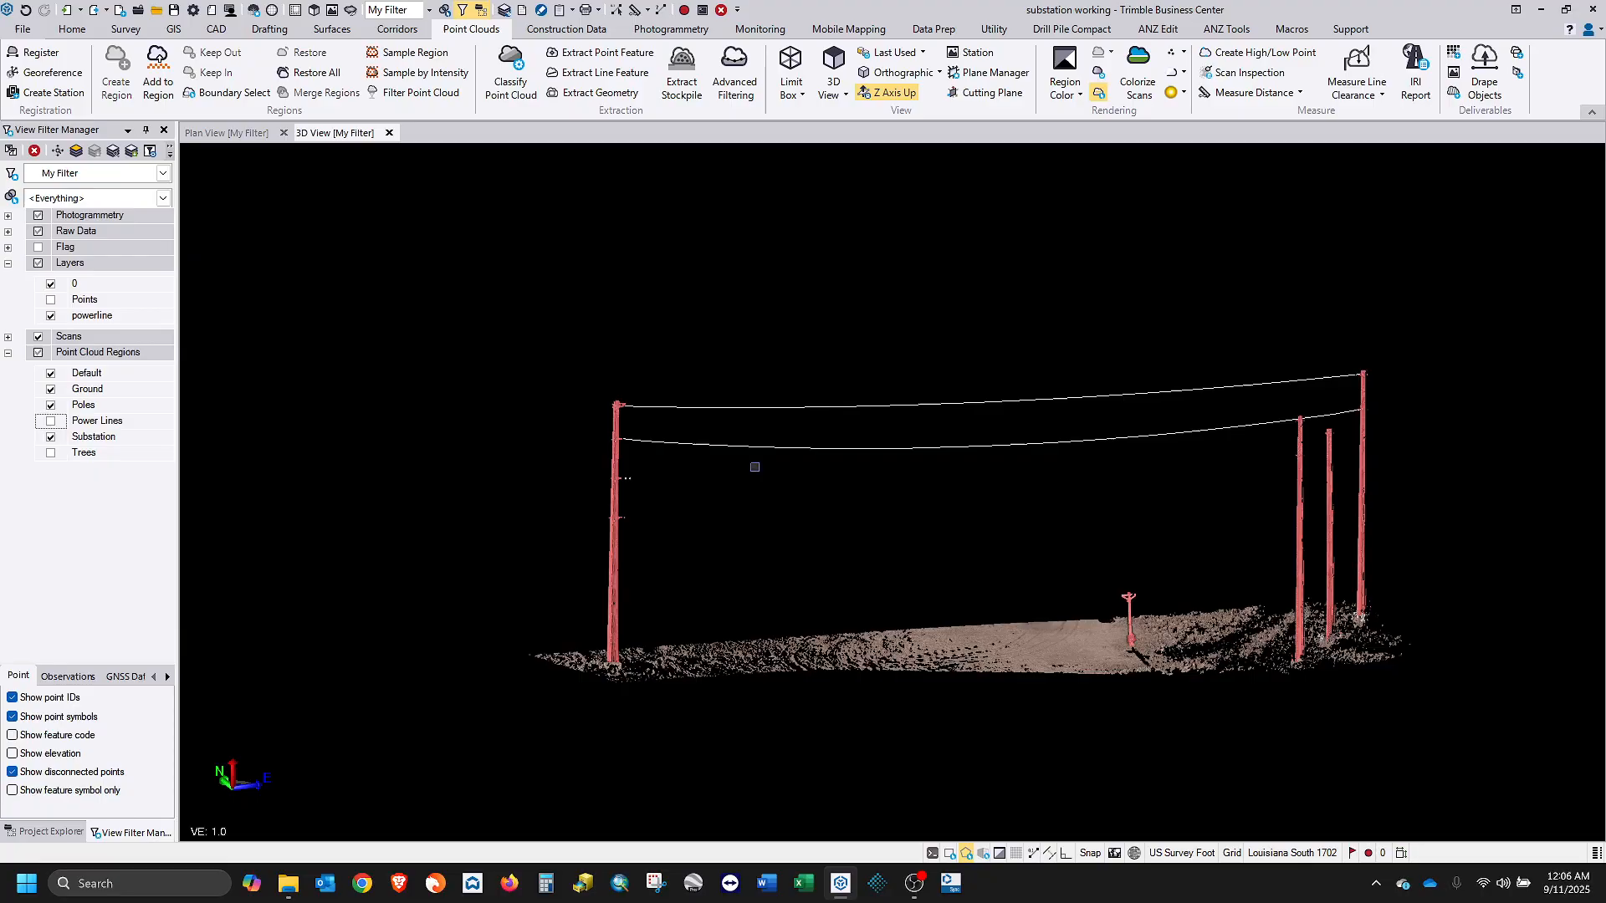
mouse_move(827, 492)
middle_down()
mouse_move(571, 431)
mouse_move(633, 450)
mouse_move(836, 452)
mouse_move(604, 449)
middle_up()
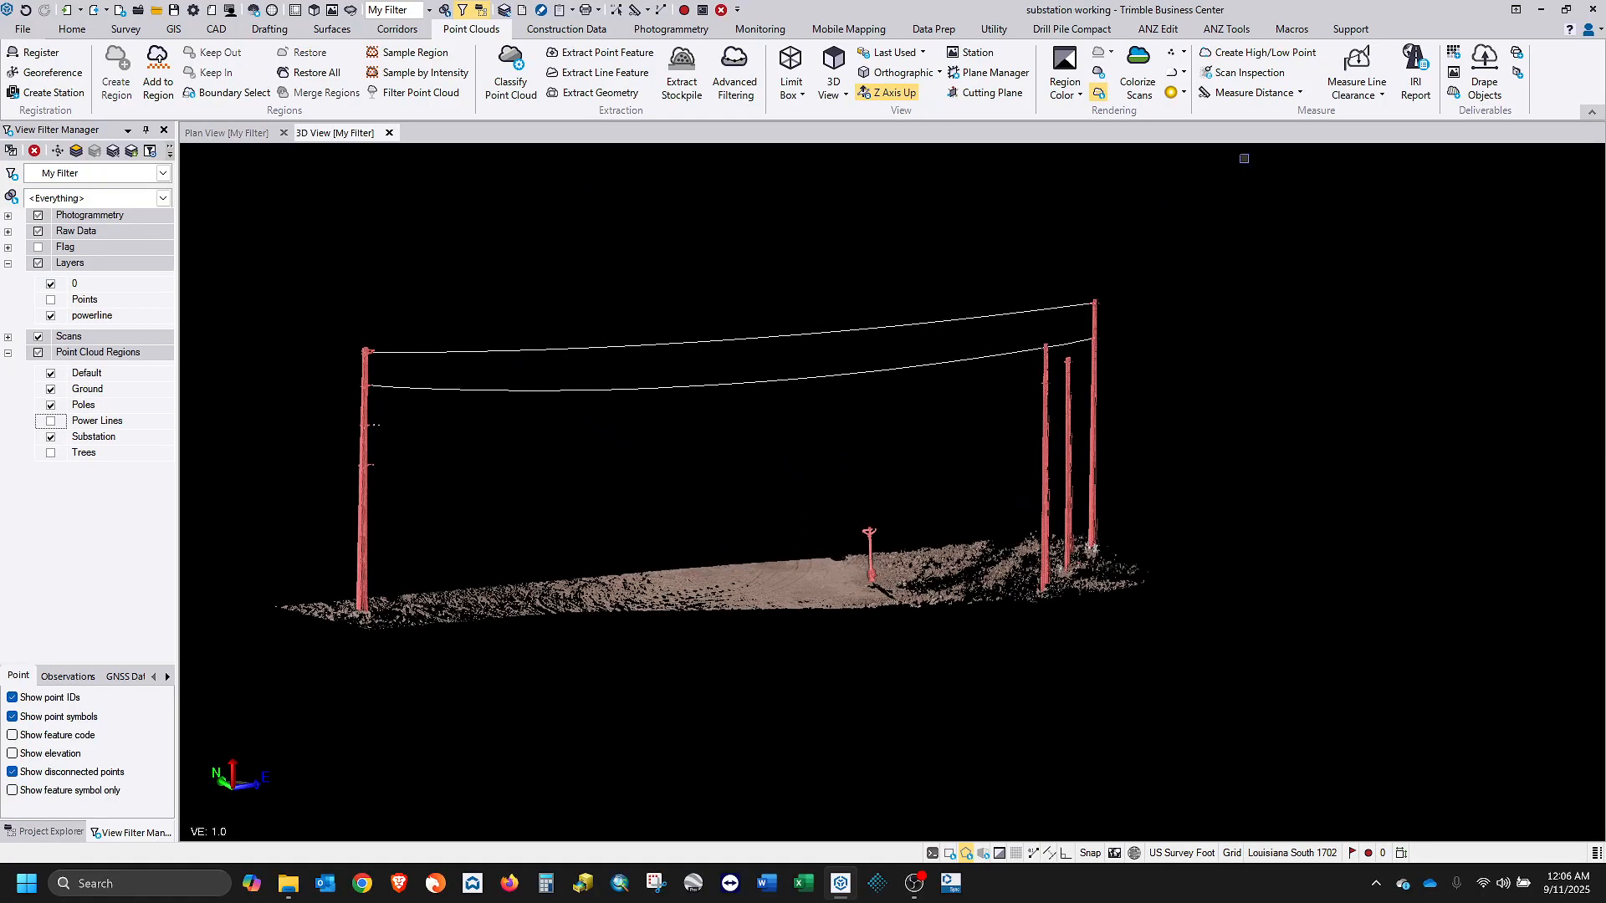
click(1372, 71)
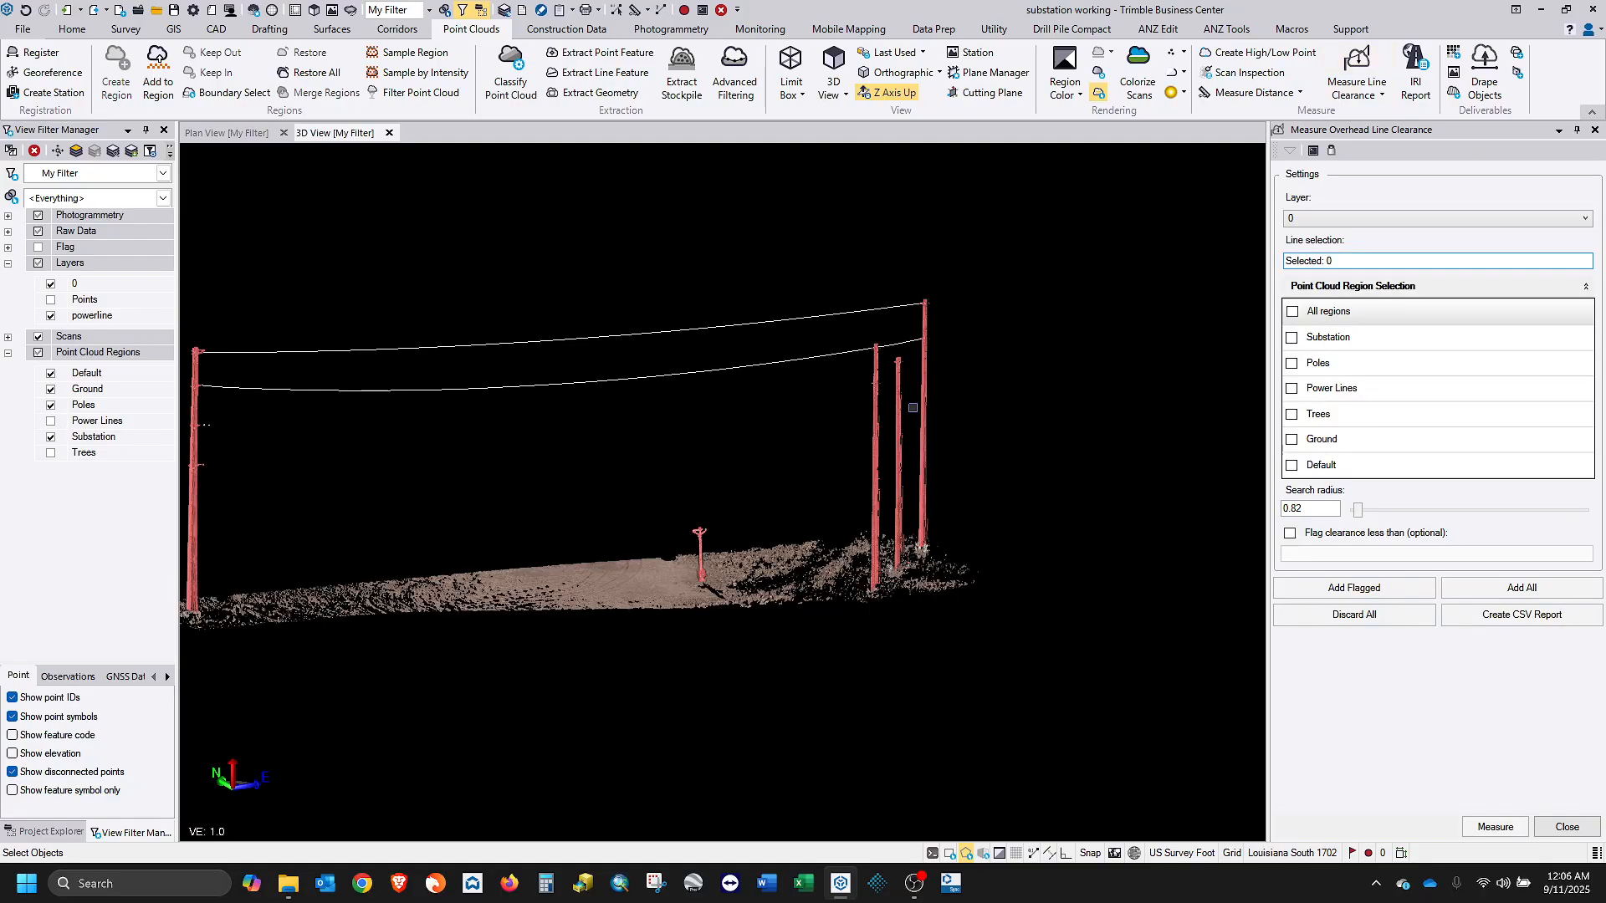
click(1593, 130)
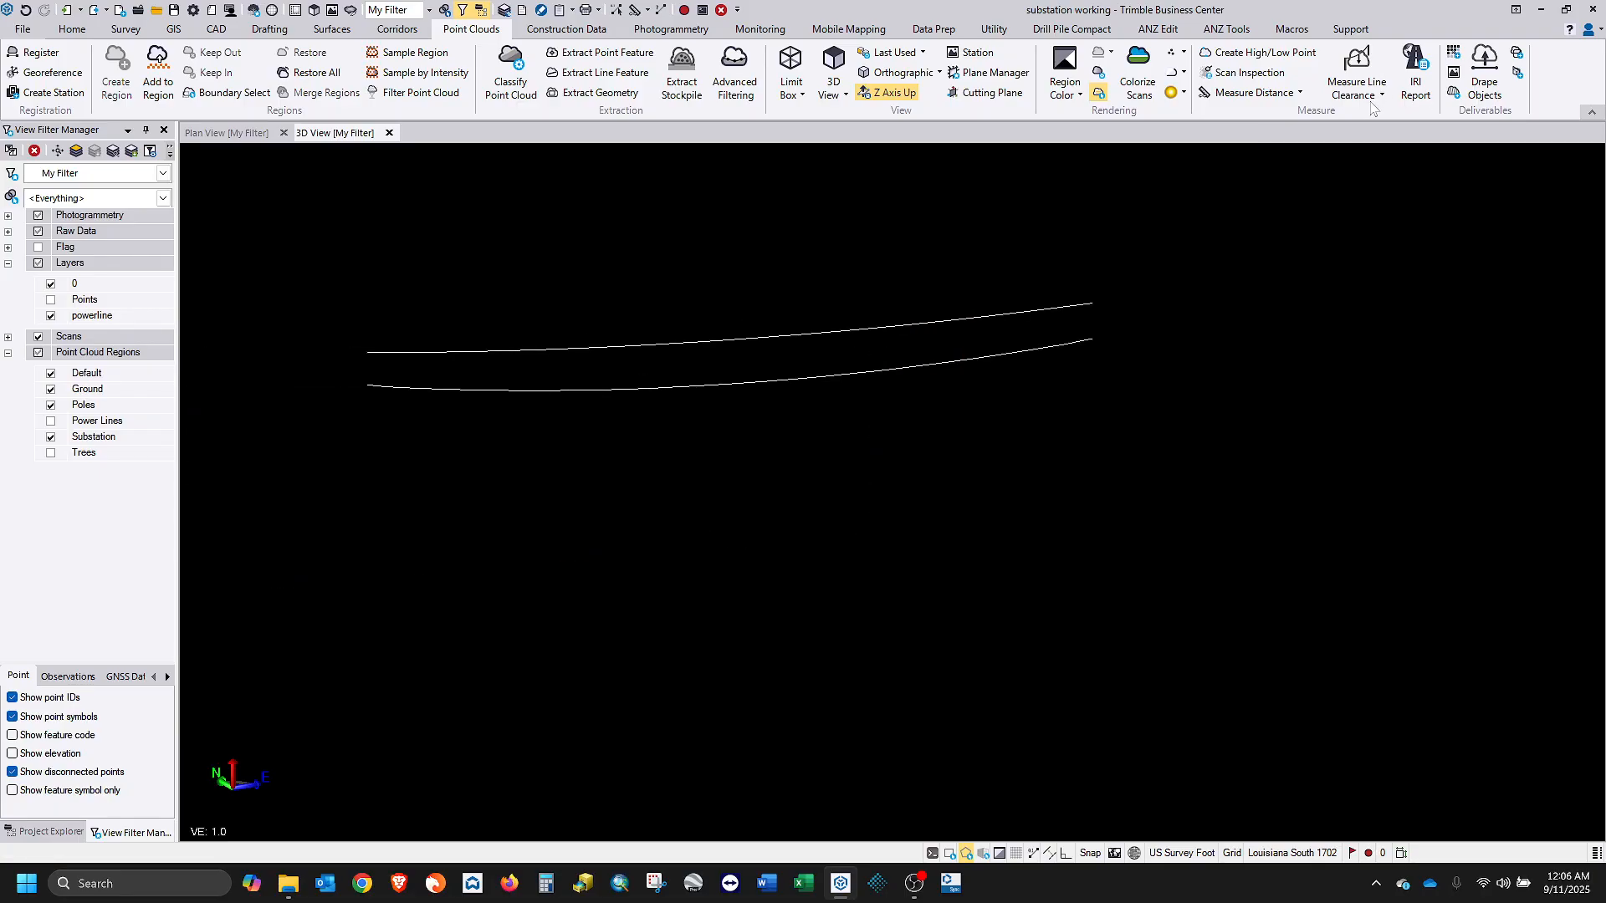
Measure the downward vertical clearance to the ground from the lower and then the upper extracted line near midspan, and save the upper line's measurement.
click(1381, 94)
click(1393, 148)
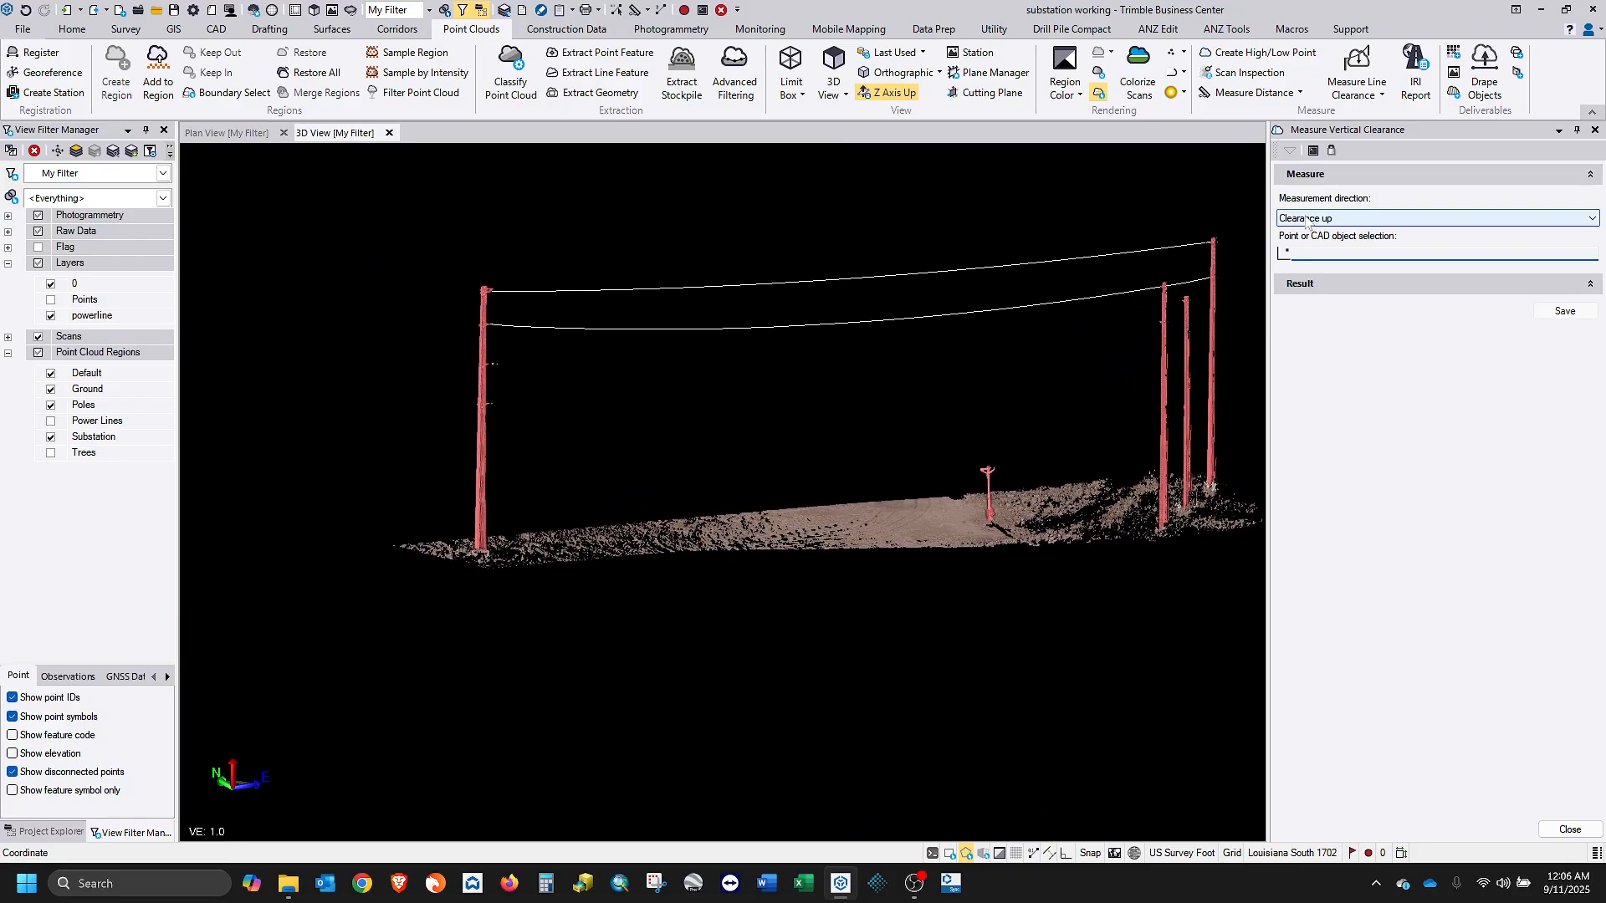
click(1292, 226)
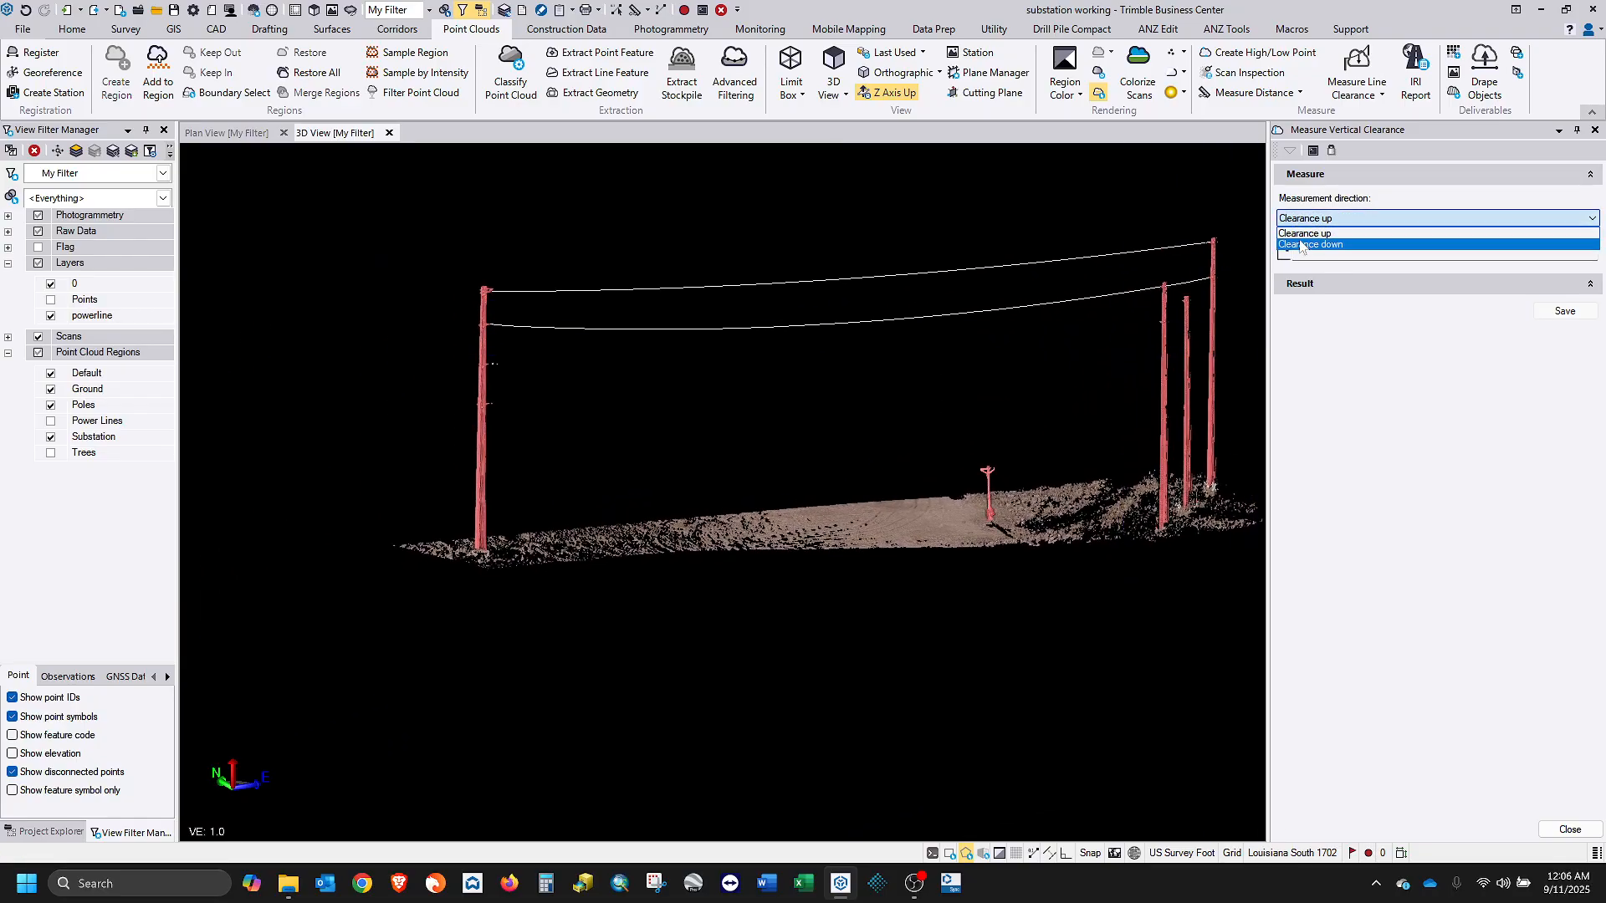
click(1301, 248)
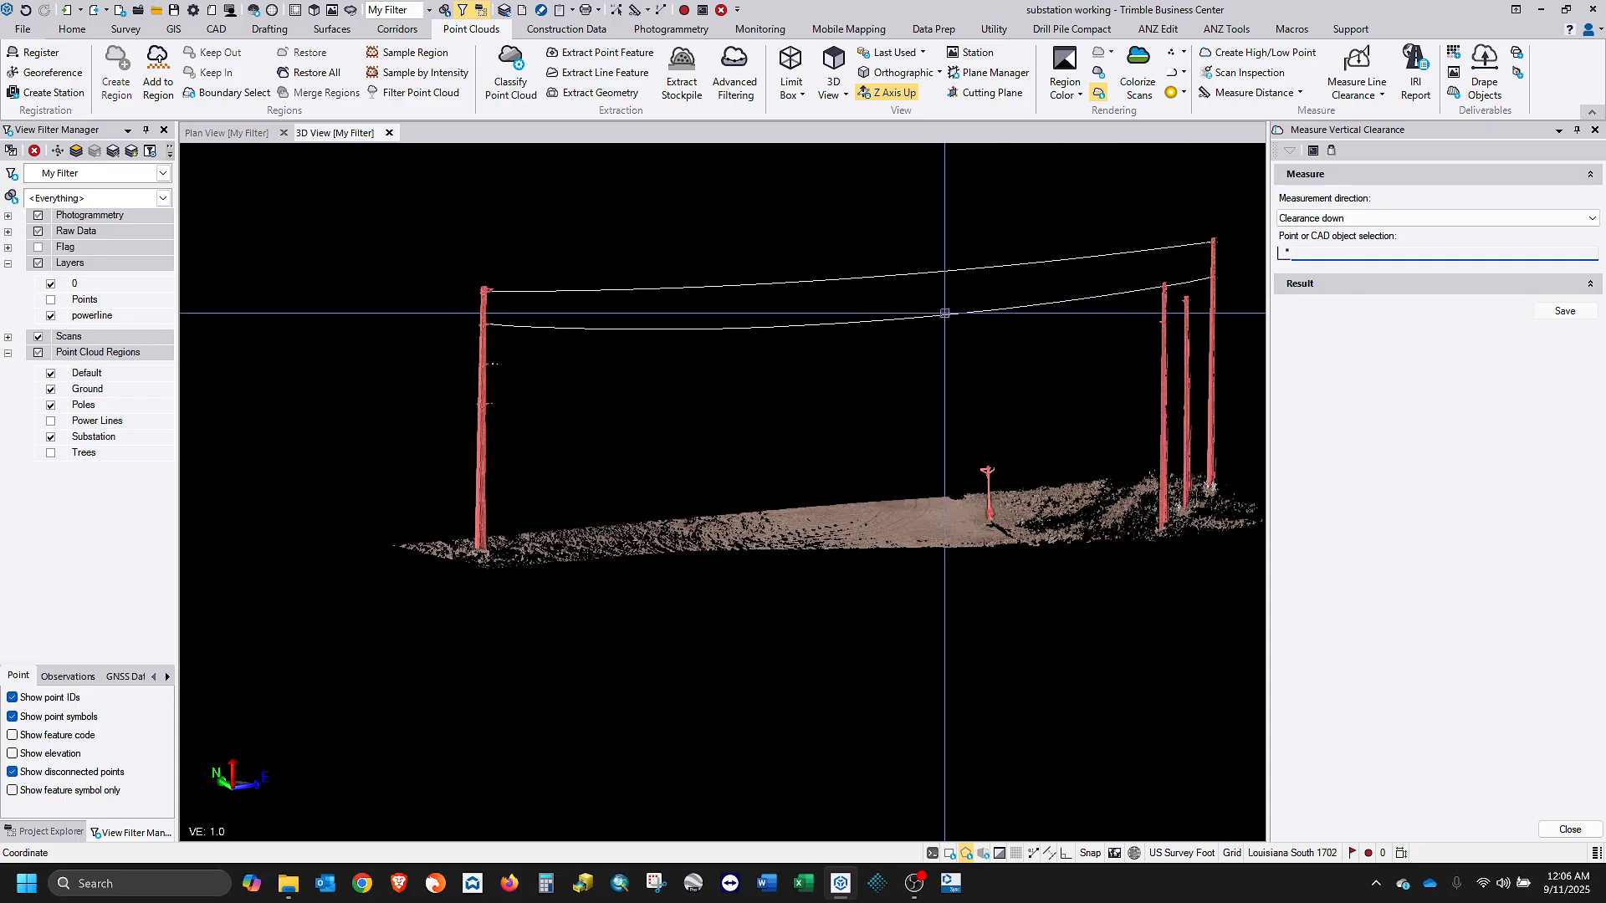
click(841, 323)
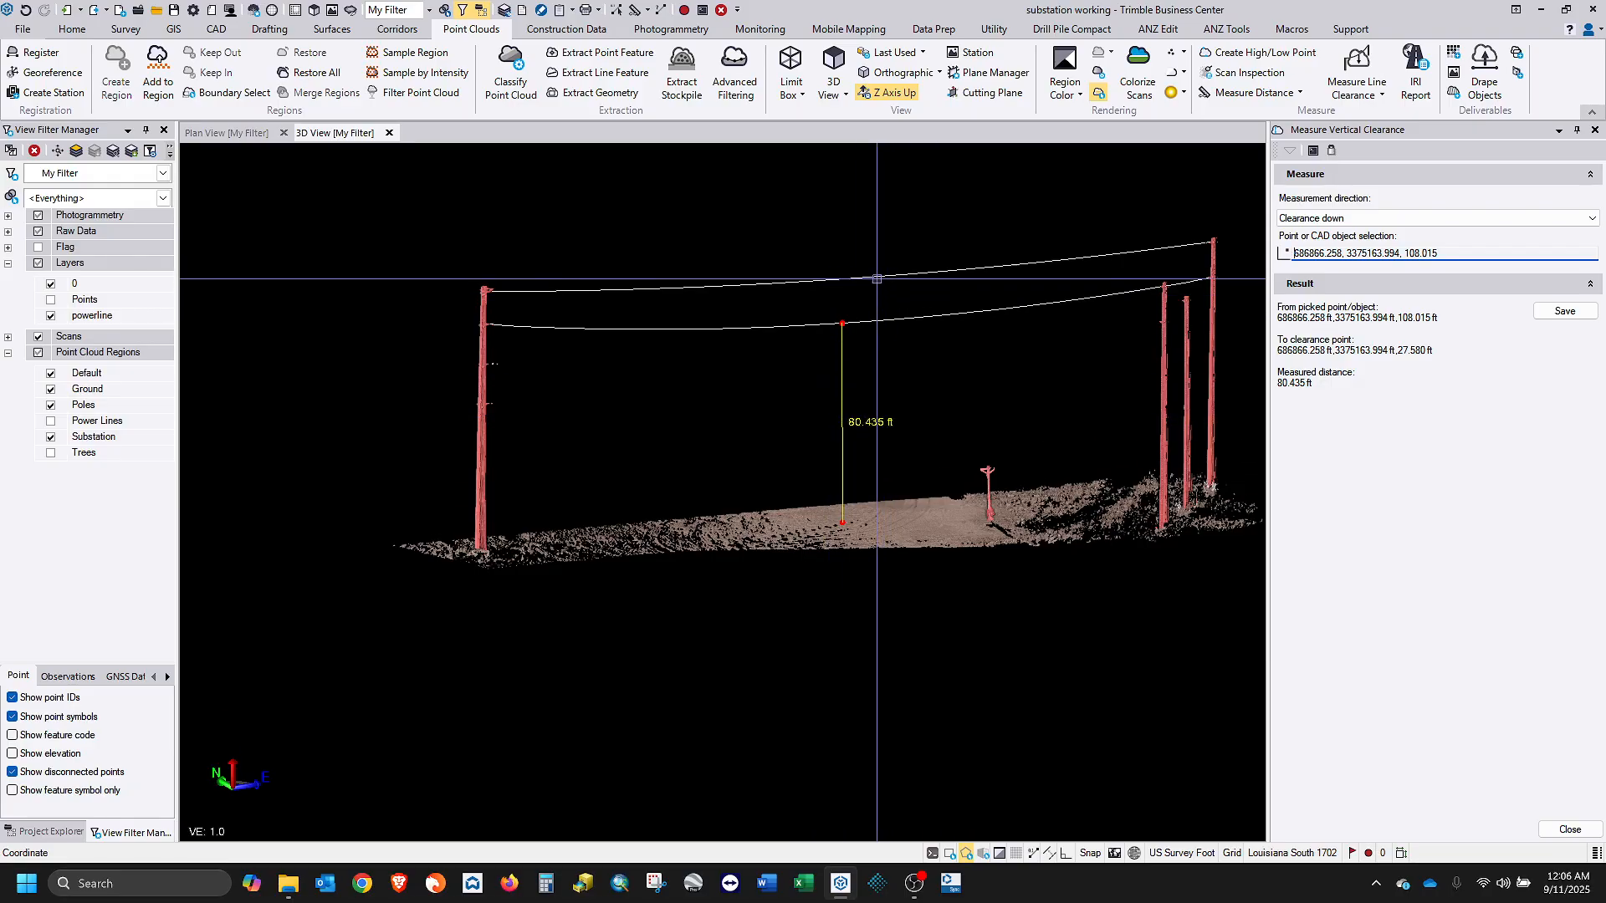
click(875, 275)
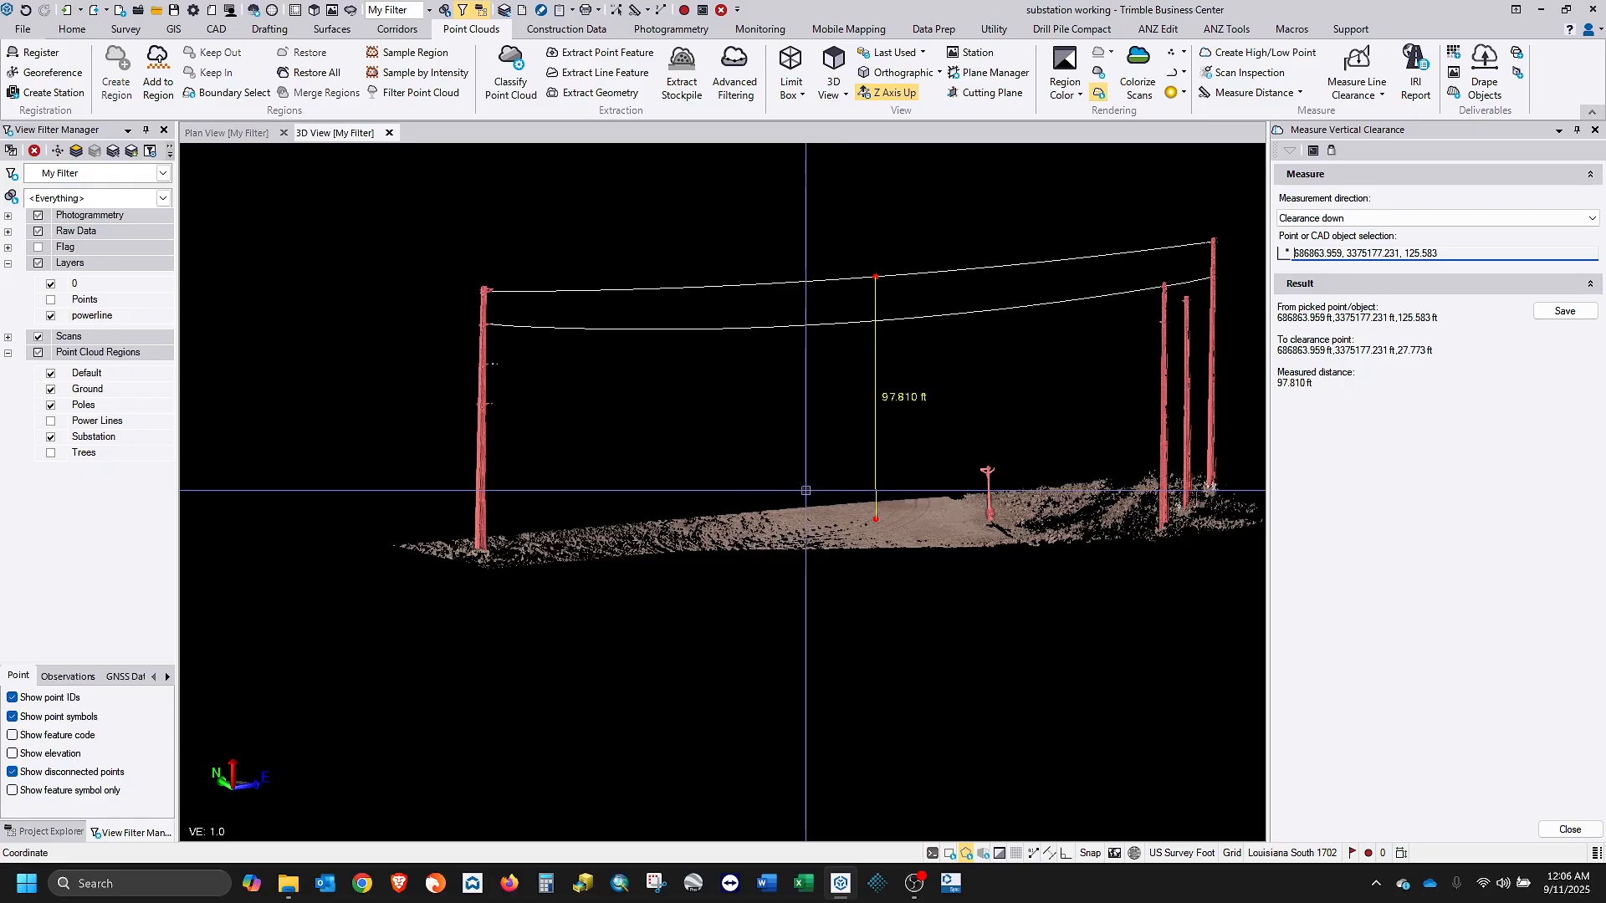
click(1565, 311)
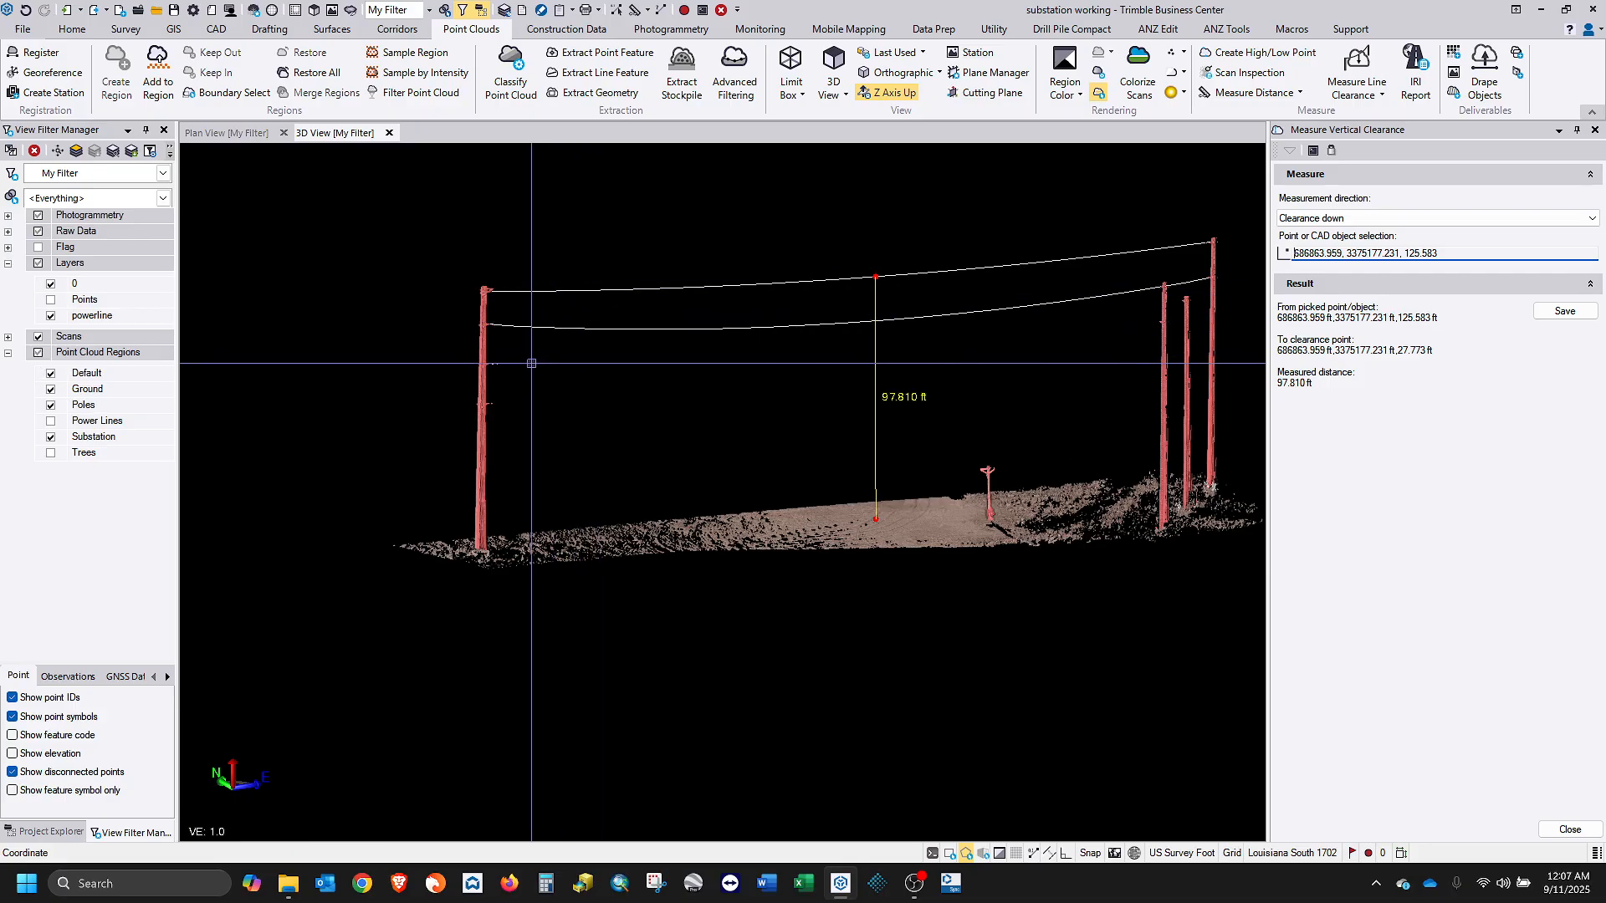
Hide the powerline layer, show the Power Lines region, measure the downward clearance from the third wire near midspan, and close the measurement.
click(50, 316)
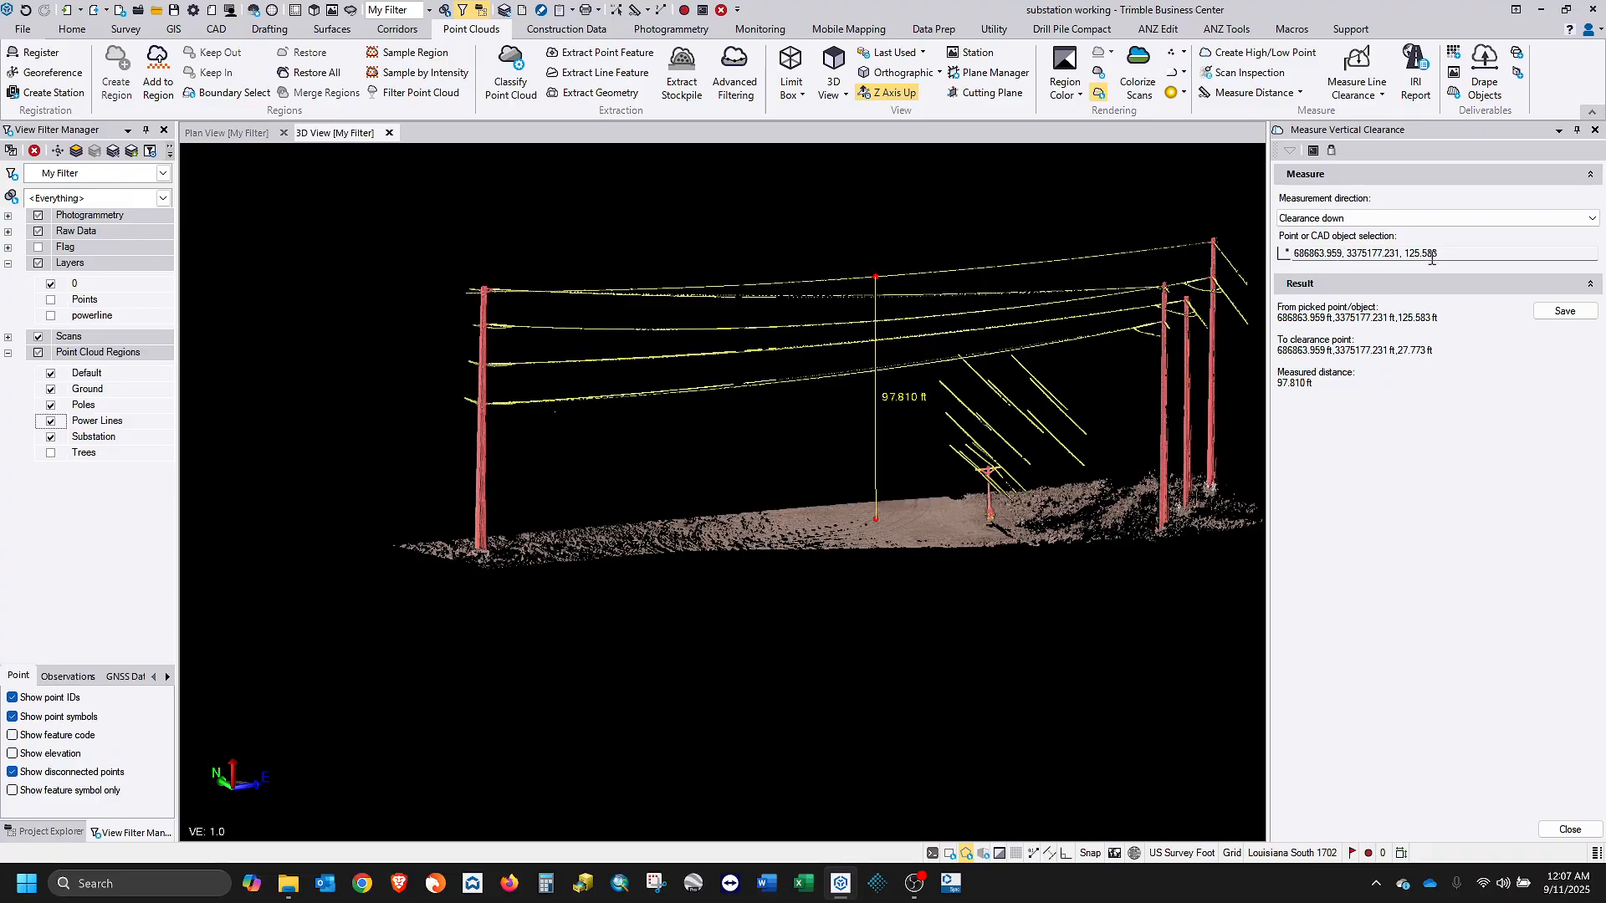
click(1430, 259)
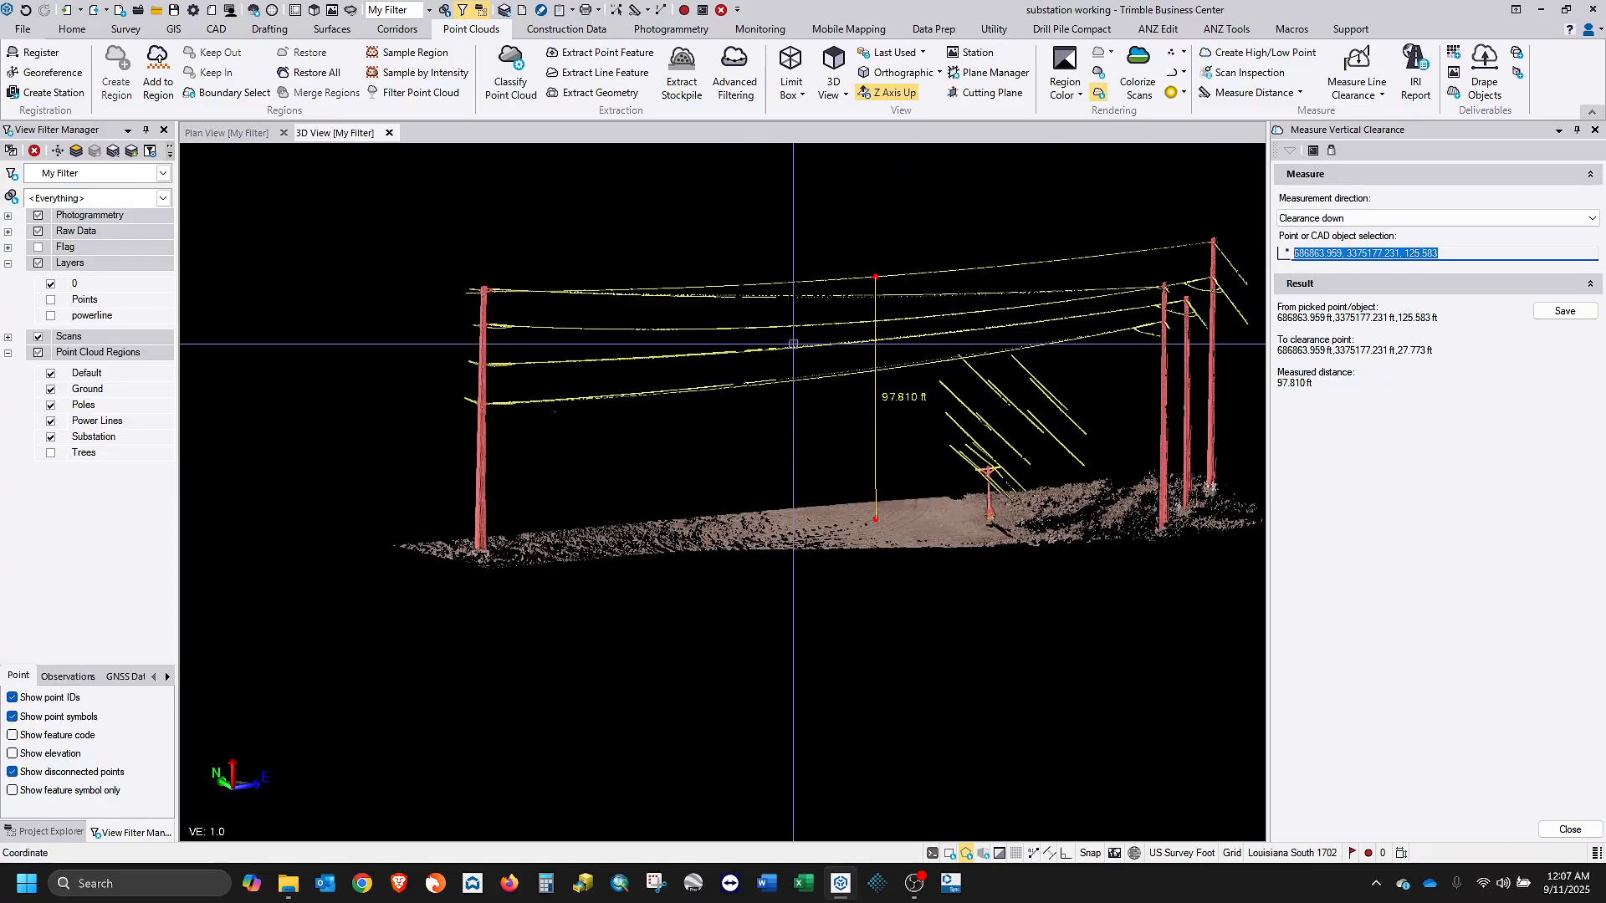
click(795, 346)
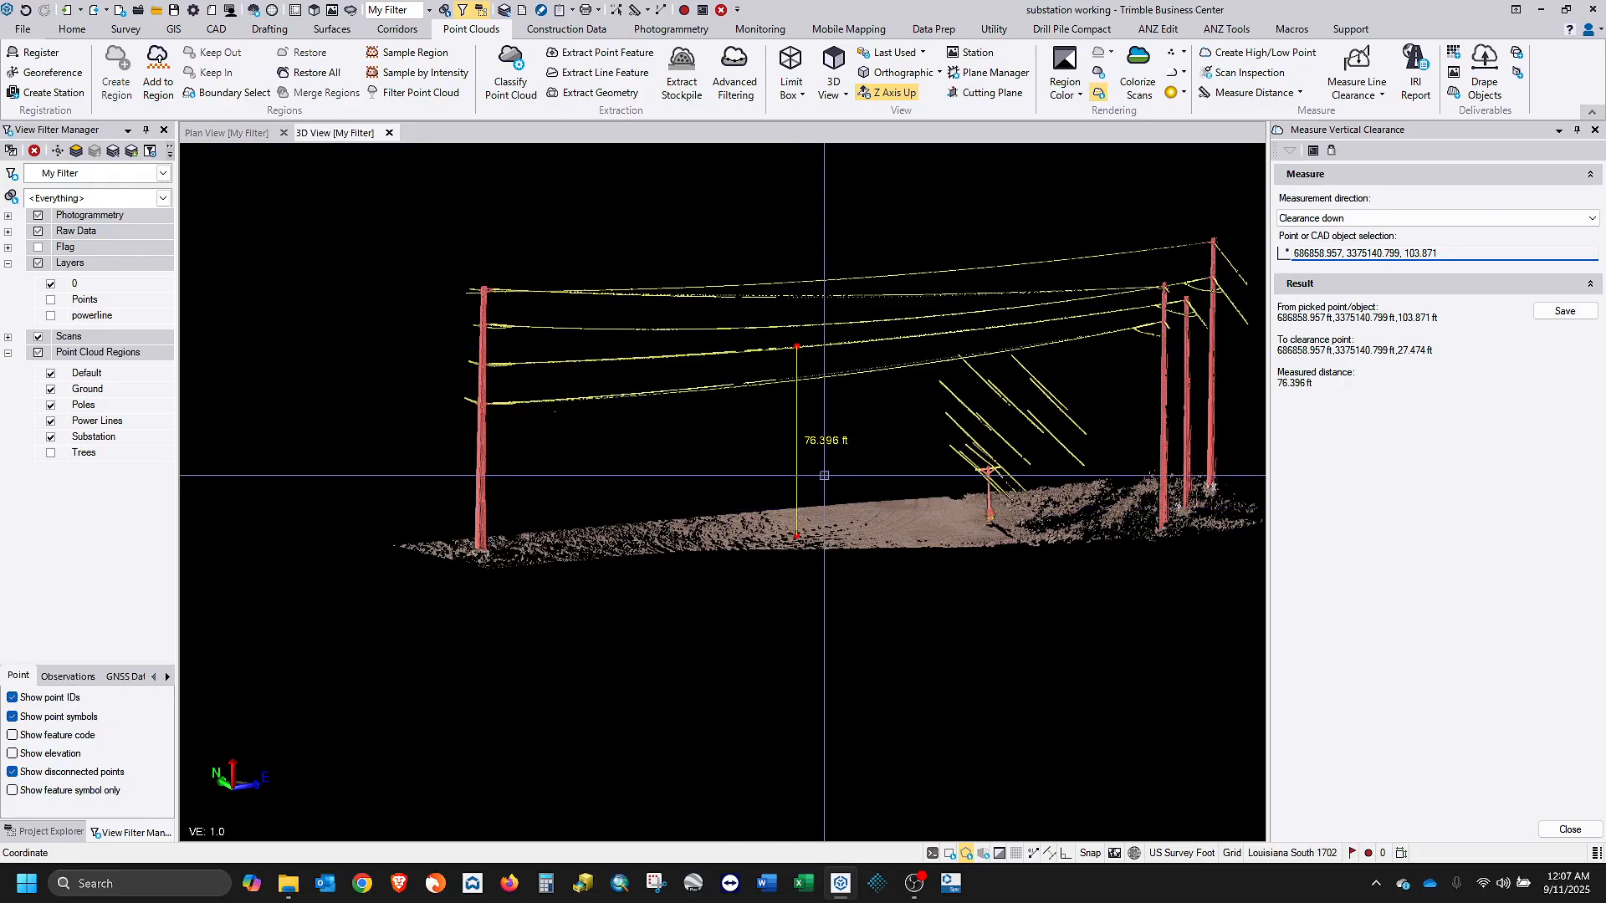
mouse_move(826, 476)
middle_down()
mouse_move(1111, 478)
mouse_move(913, 493)
mouse_move(831, 480)
middle_up()
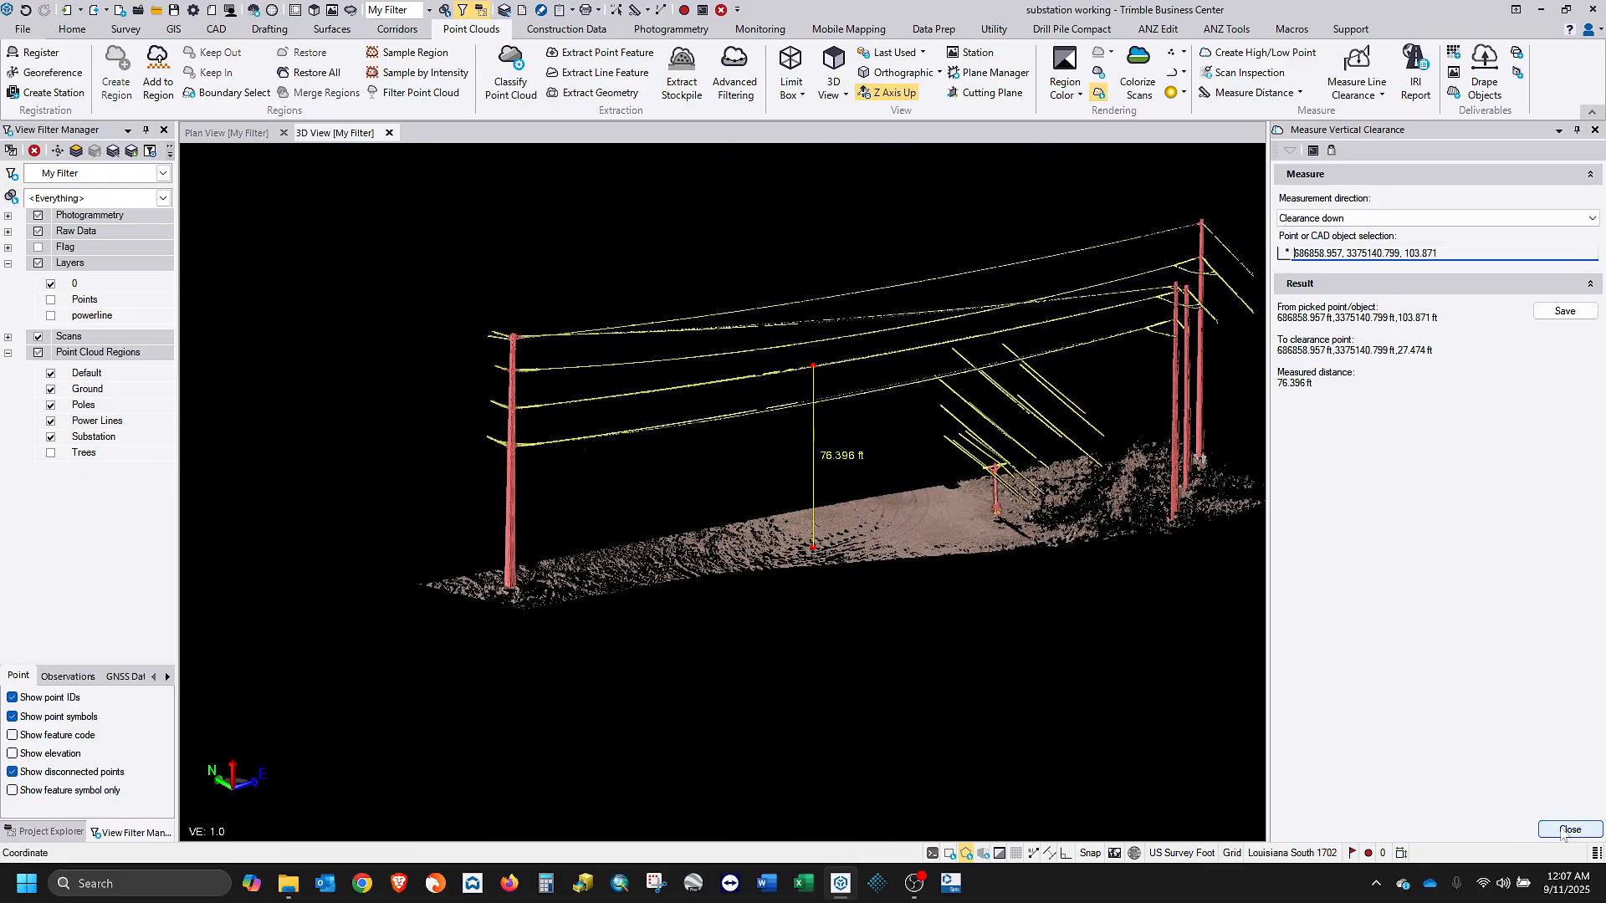
click(1570, 829)
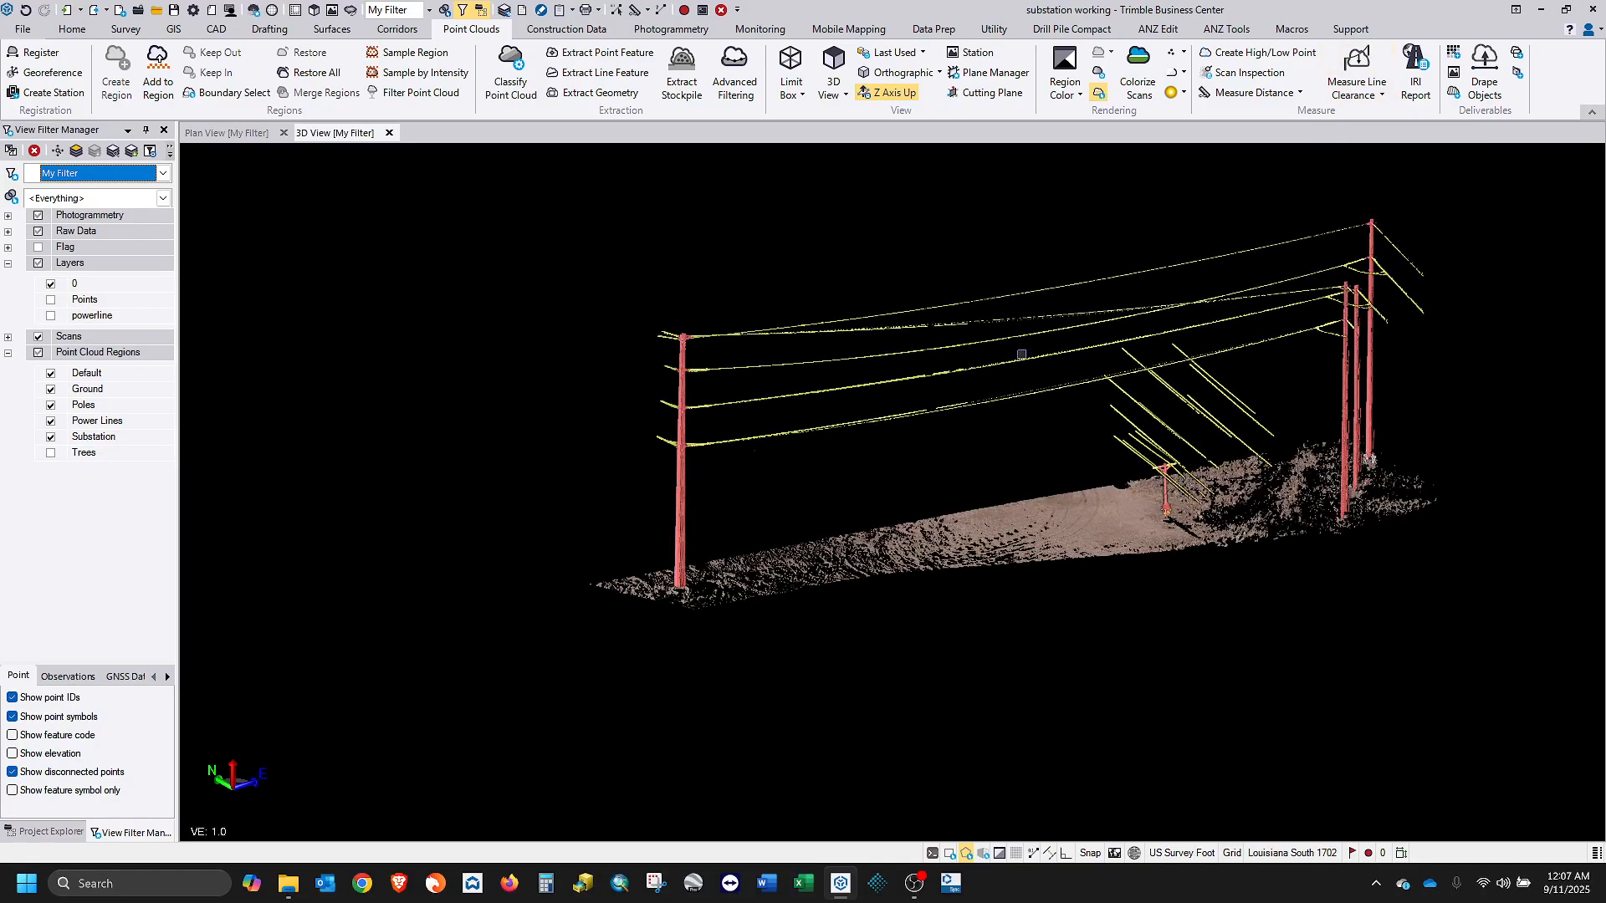
Bring back the whole point cloud around the substation and switch to the plan view.
scroll(1095, 405, down, 3)
middle_drag(1125, 432, 673, 444)
right_drag(674, 443, 714, 447)
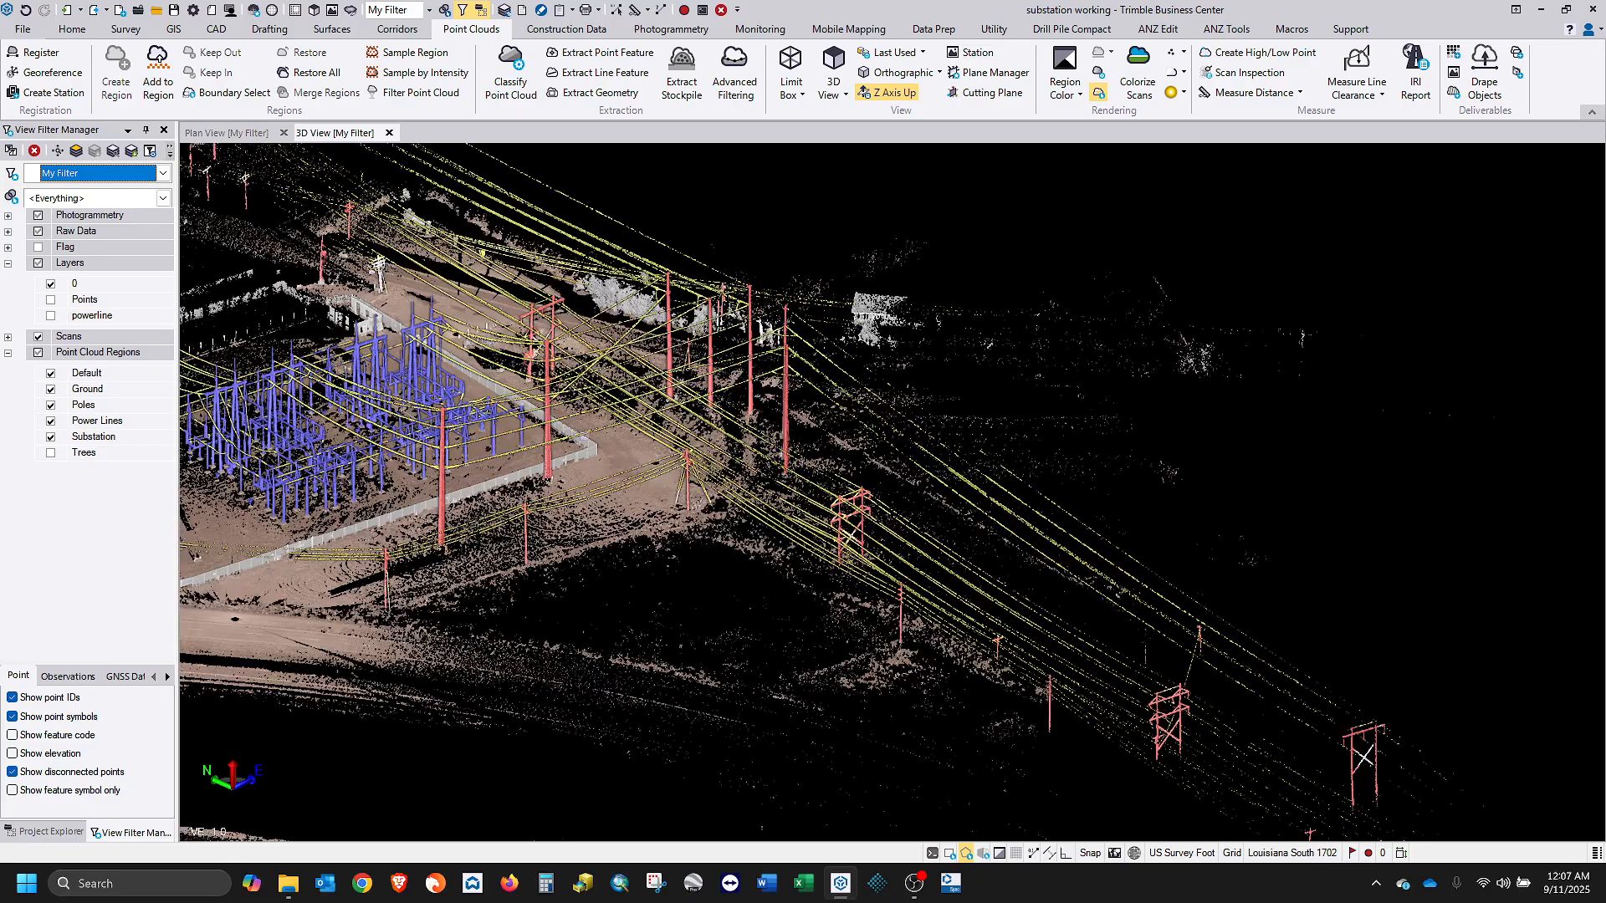
click(247, 136)
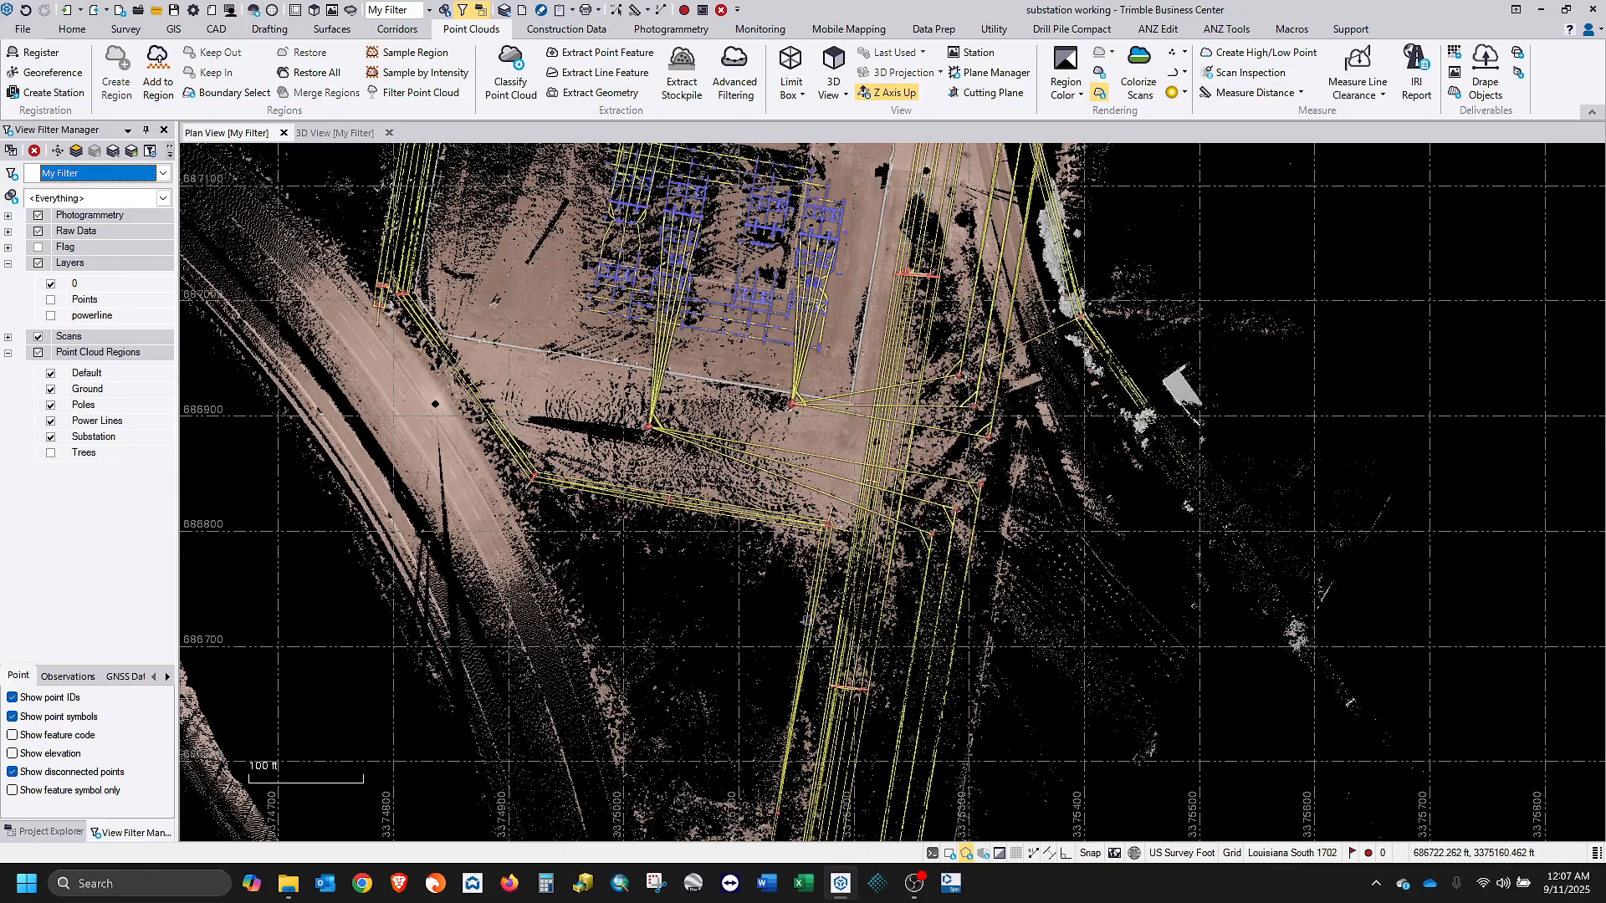
Select the narrow wire corridor between two H-frame towers south of the substation and keep in only its points.
scroll(805, 619, down, 3)
scroll(805, 620, up, 1)
middle_drag(679, 516, 753, 289)
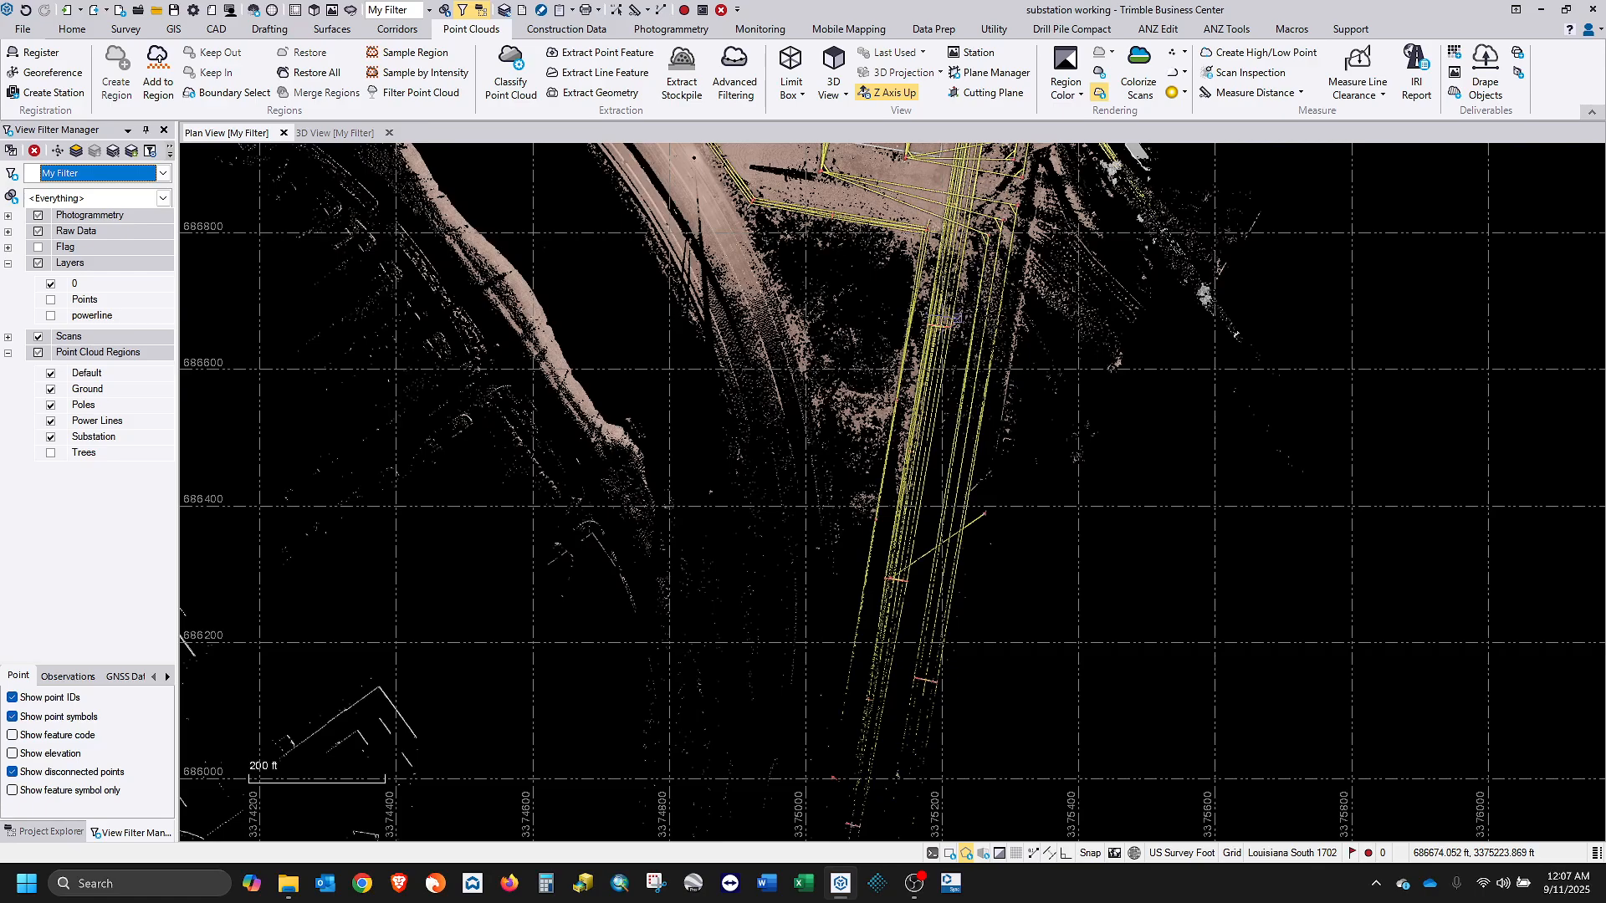
click(959, 336)
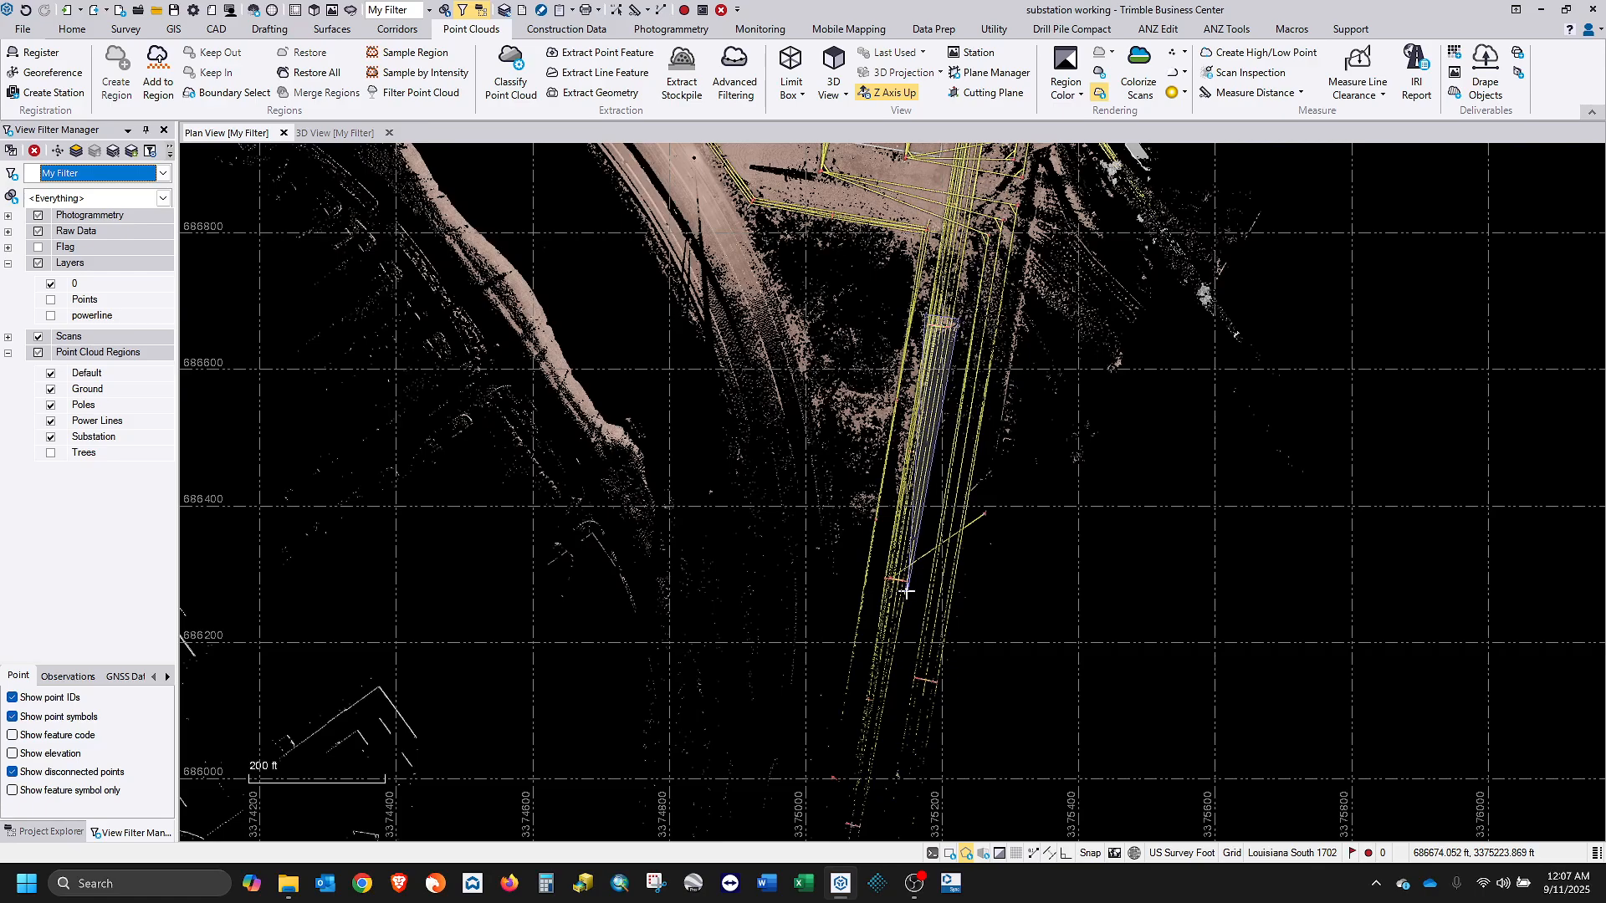
click(910, 592)
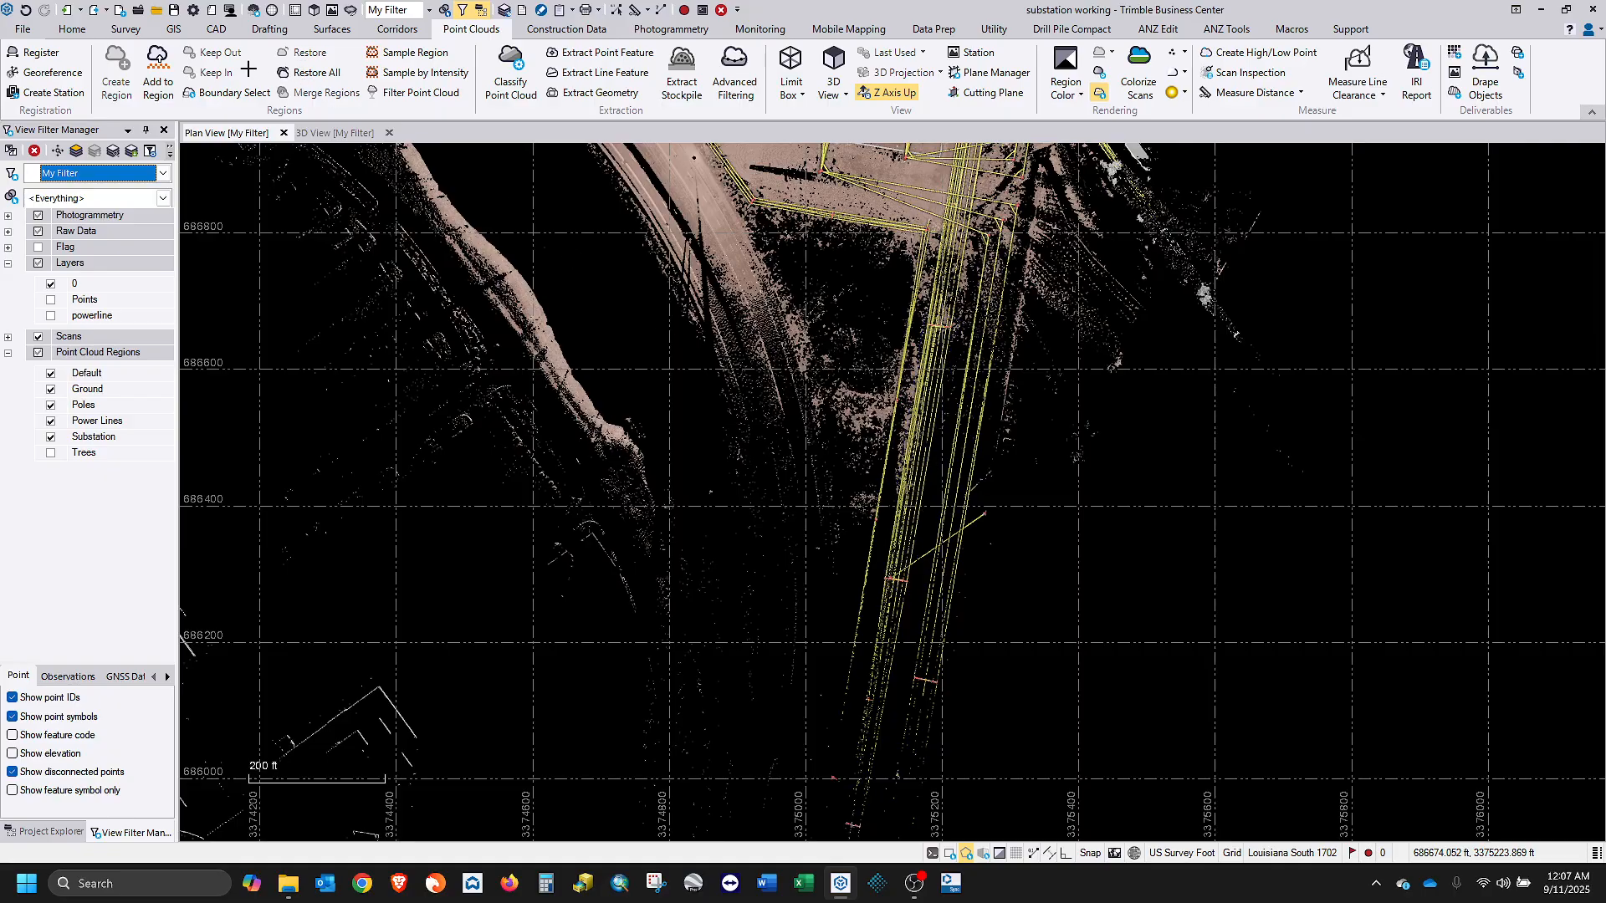
click(213, 73)
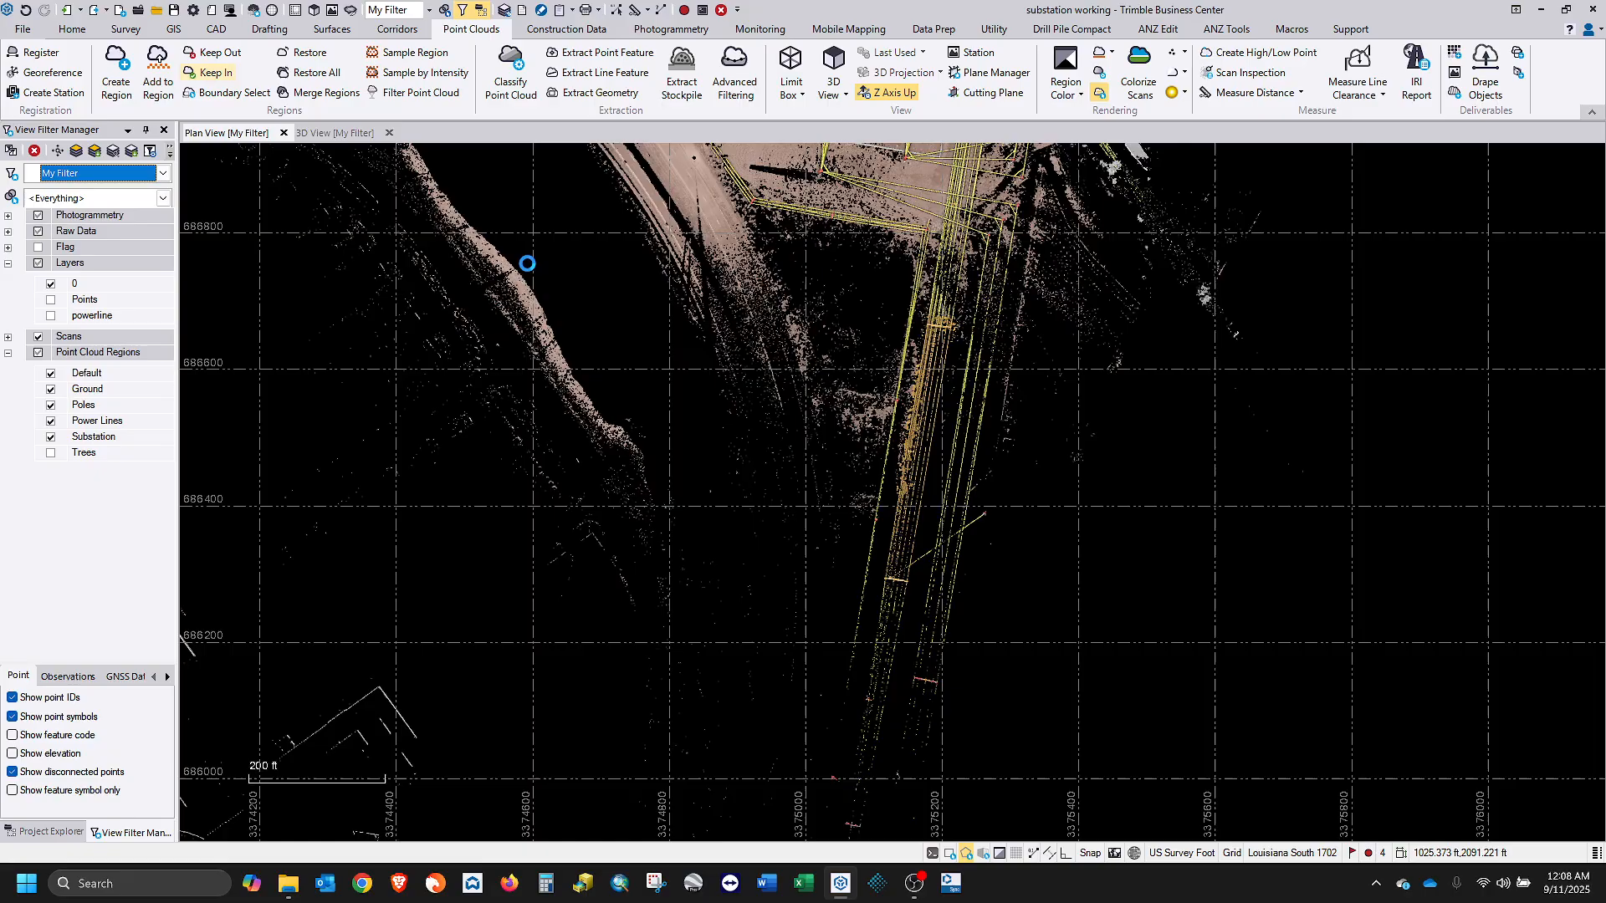
In the 3D view, start an Overhead Lines line feature extraction with its start point at the top crossbar of the near H-frame tower.
click(333, 133)
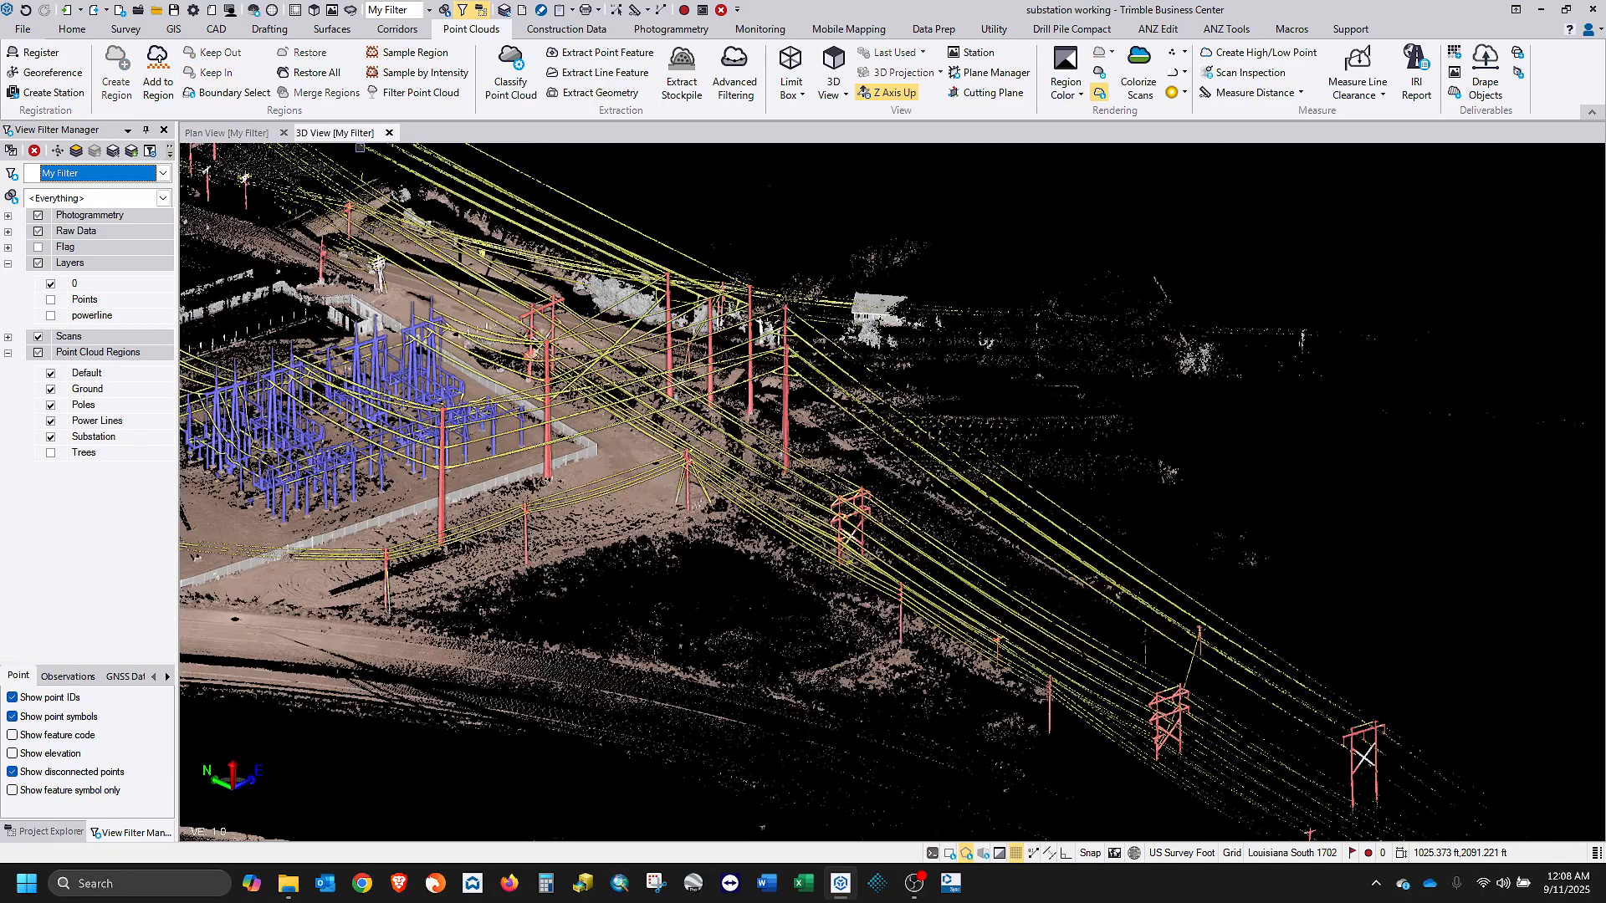
middle_drag(980, 567, 917, 341)
scroll(1100, 562, up, 2)
mouse_move(912, 399)
shift+middle_down()
mouse_move(1169, 408)
mouse_move(903, 405)
mouse_move(940, 397)
shift+middle_up()
scroll(828, 405, up, 2)
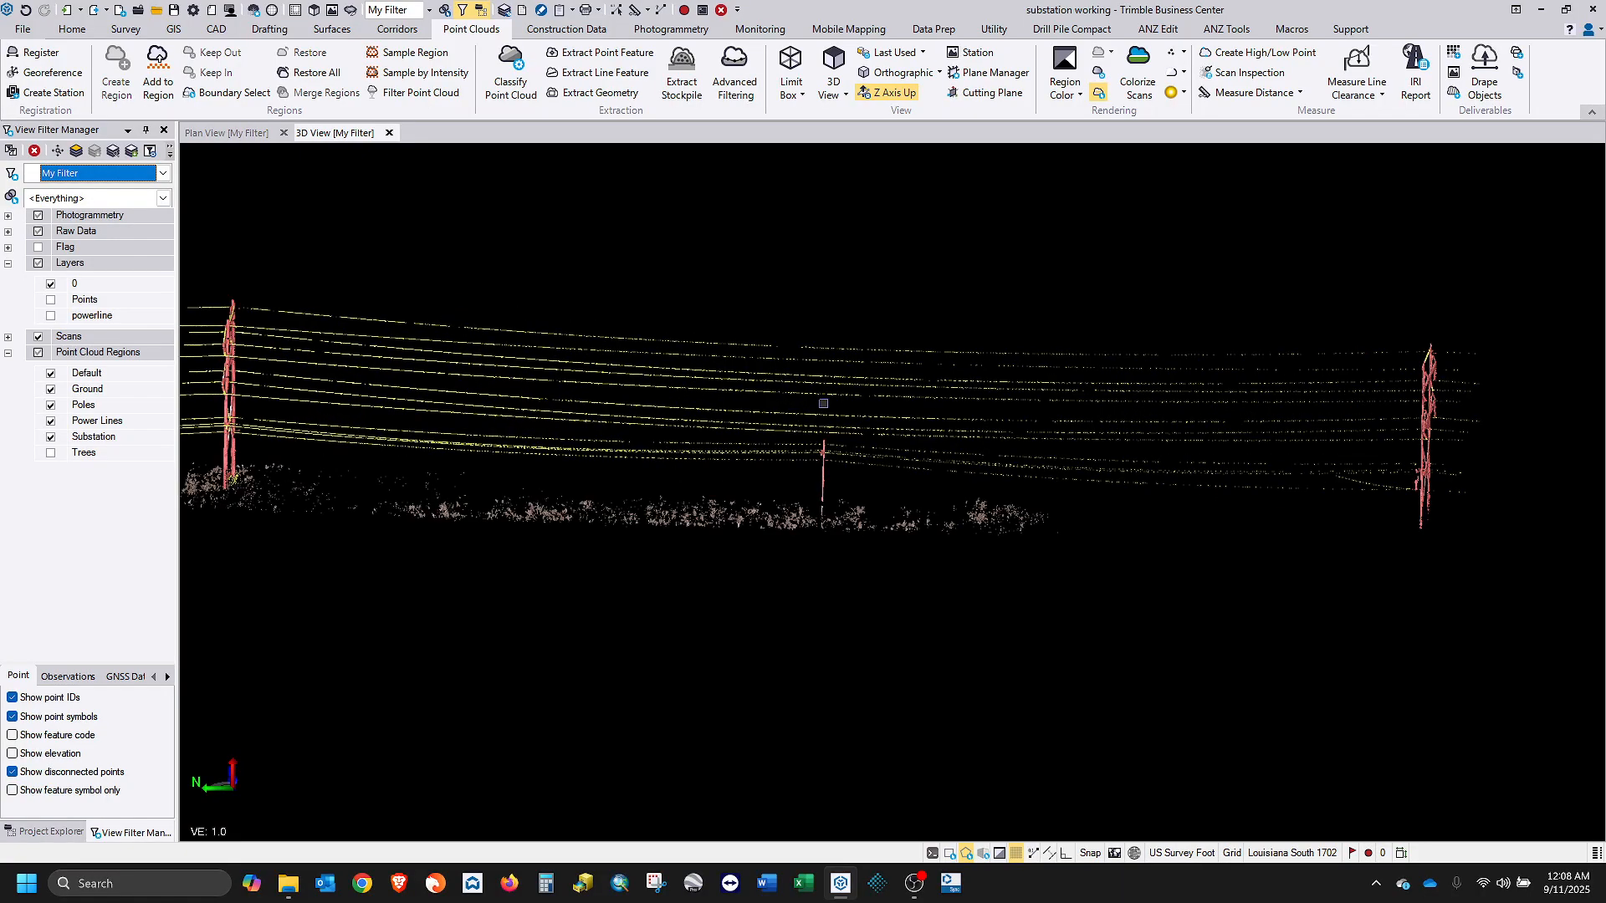
shift+middle_drag(841, 402, 879, 416)
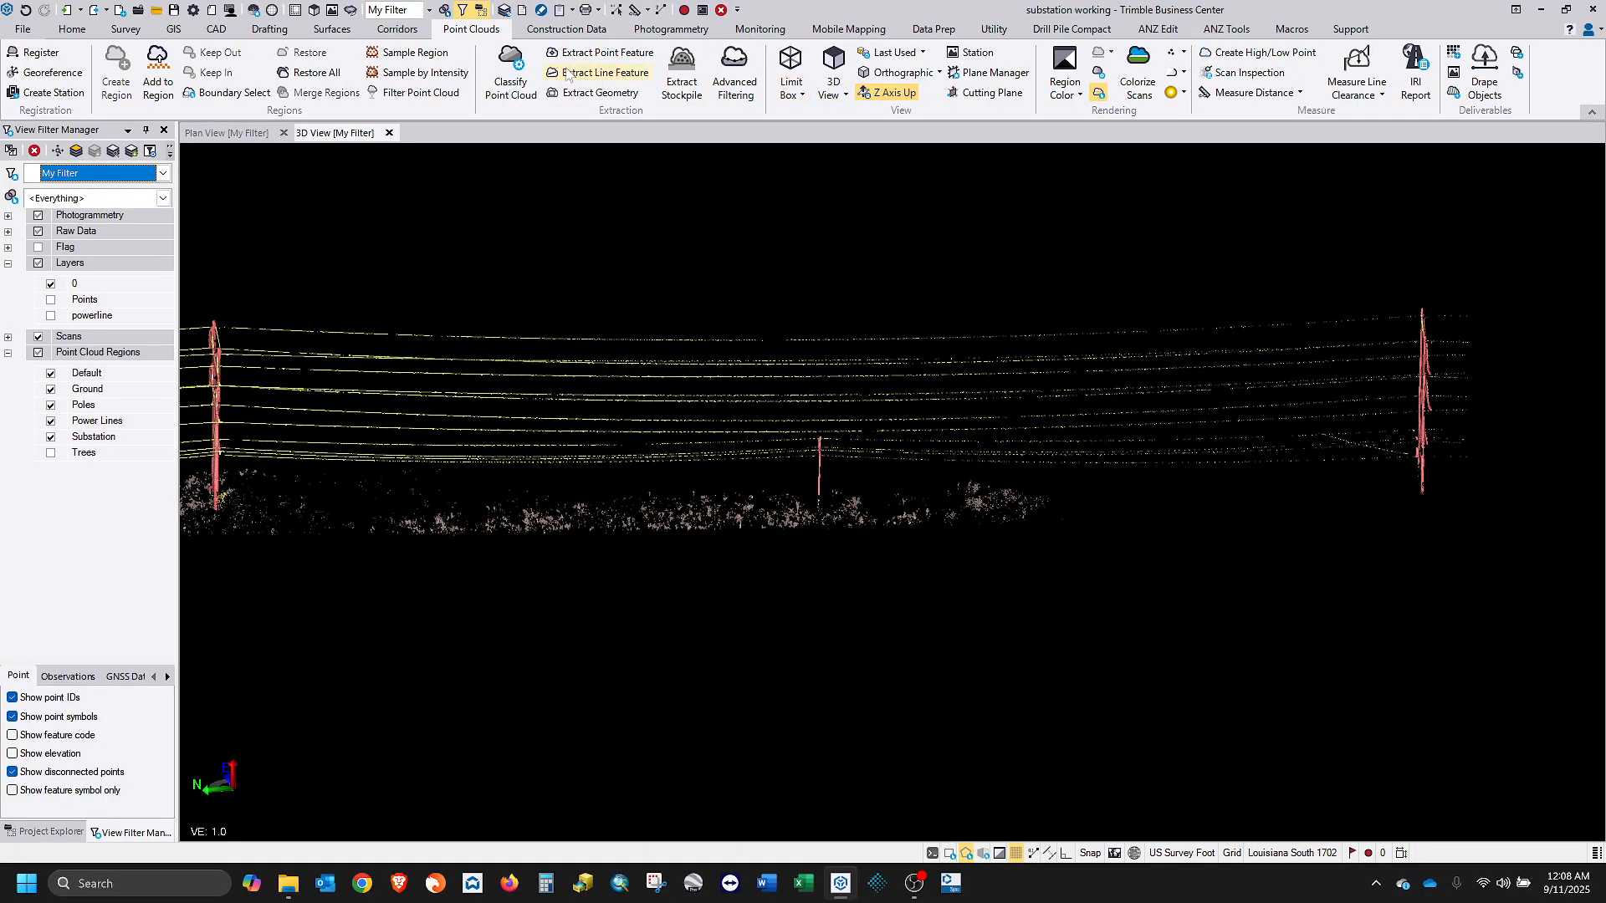
click(568, 73)
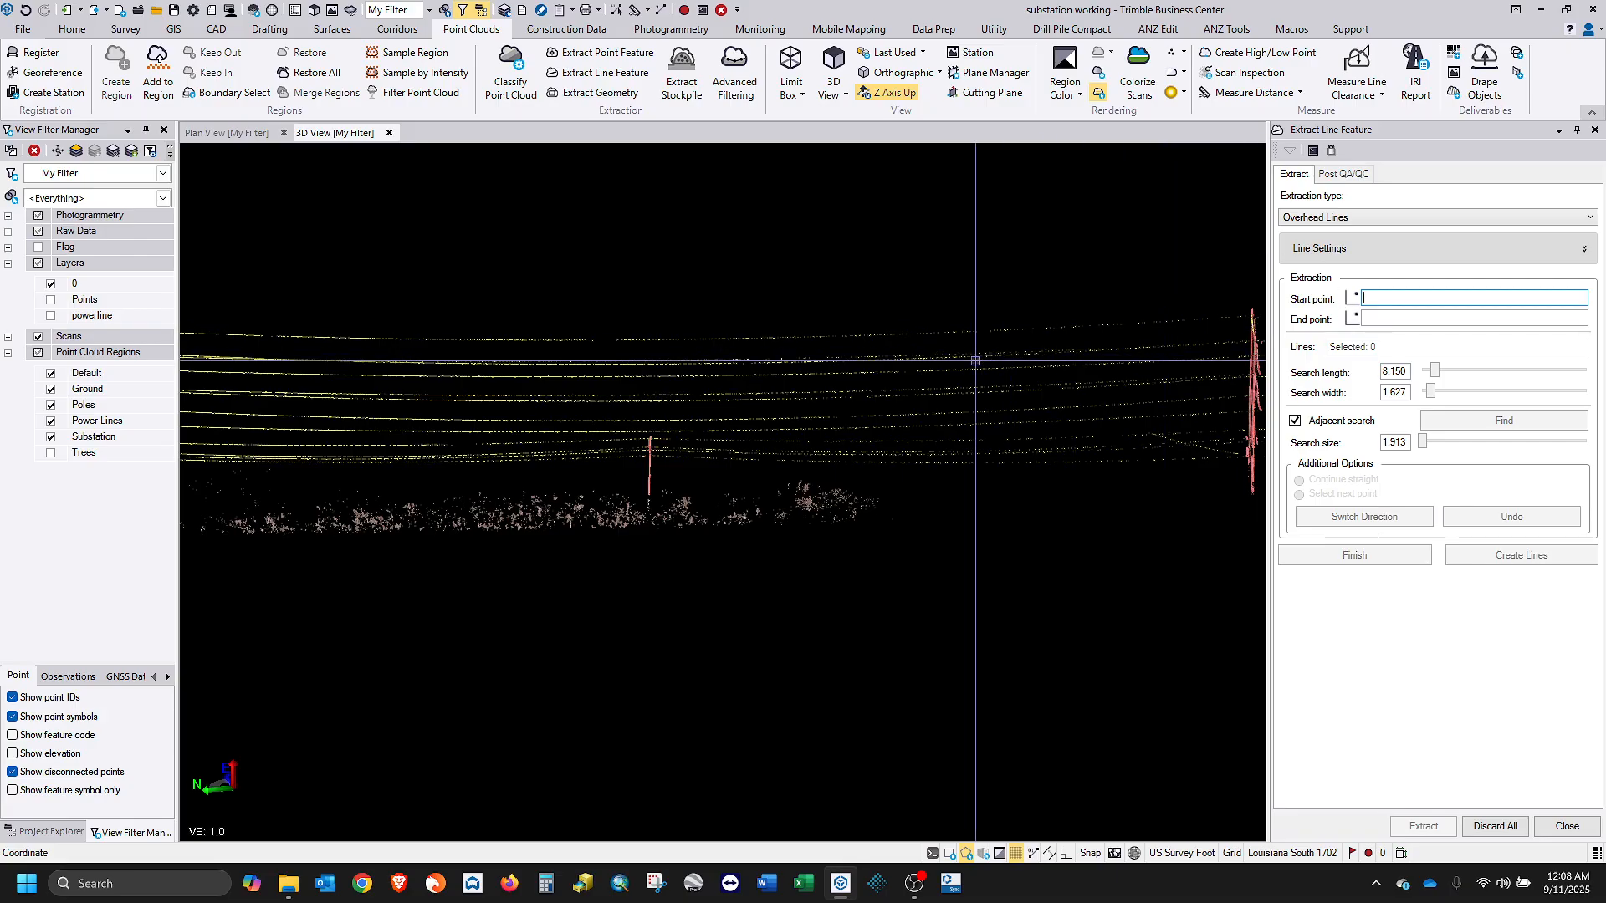
scroll(974, 361, down, 2)
middle_drag(774, 362, 946, 374)
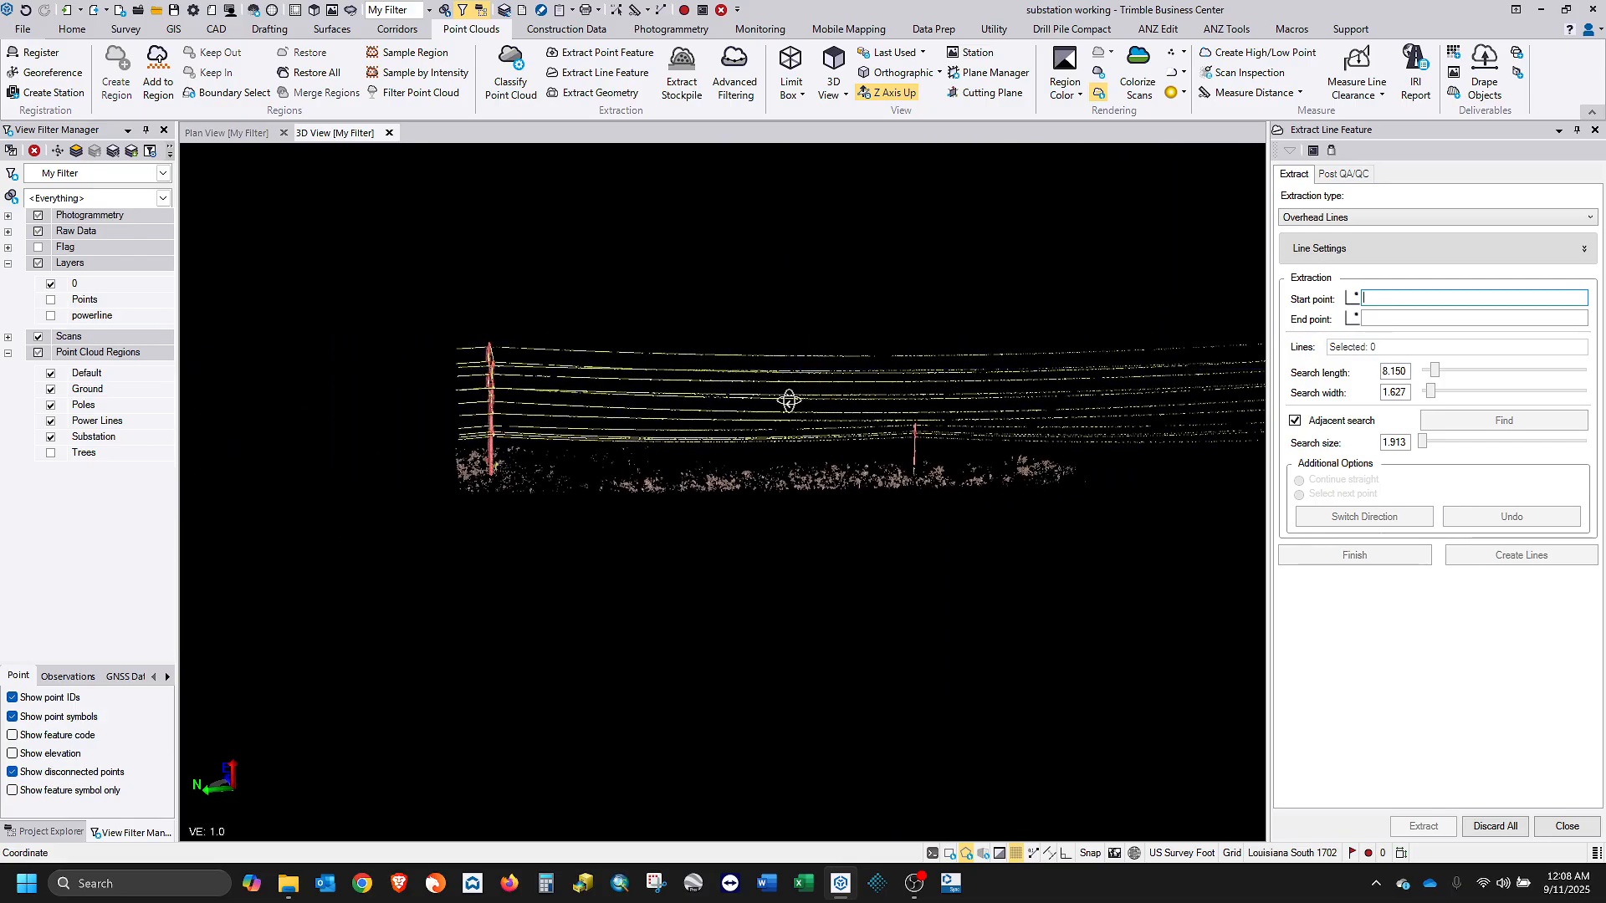
scroll(489, 386, up, 3)
shift+middle_drag(490, 386, 510, 366)
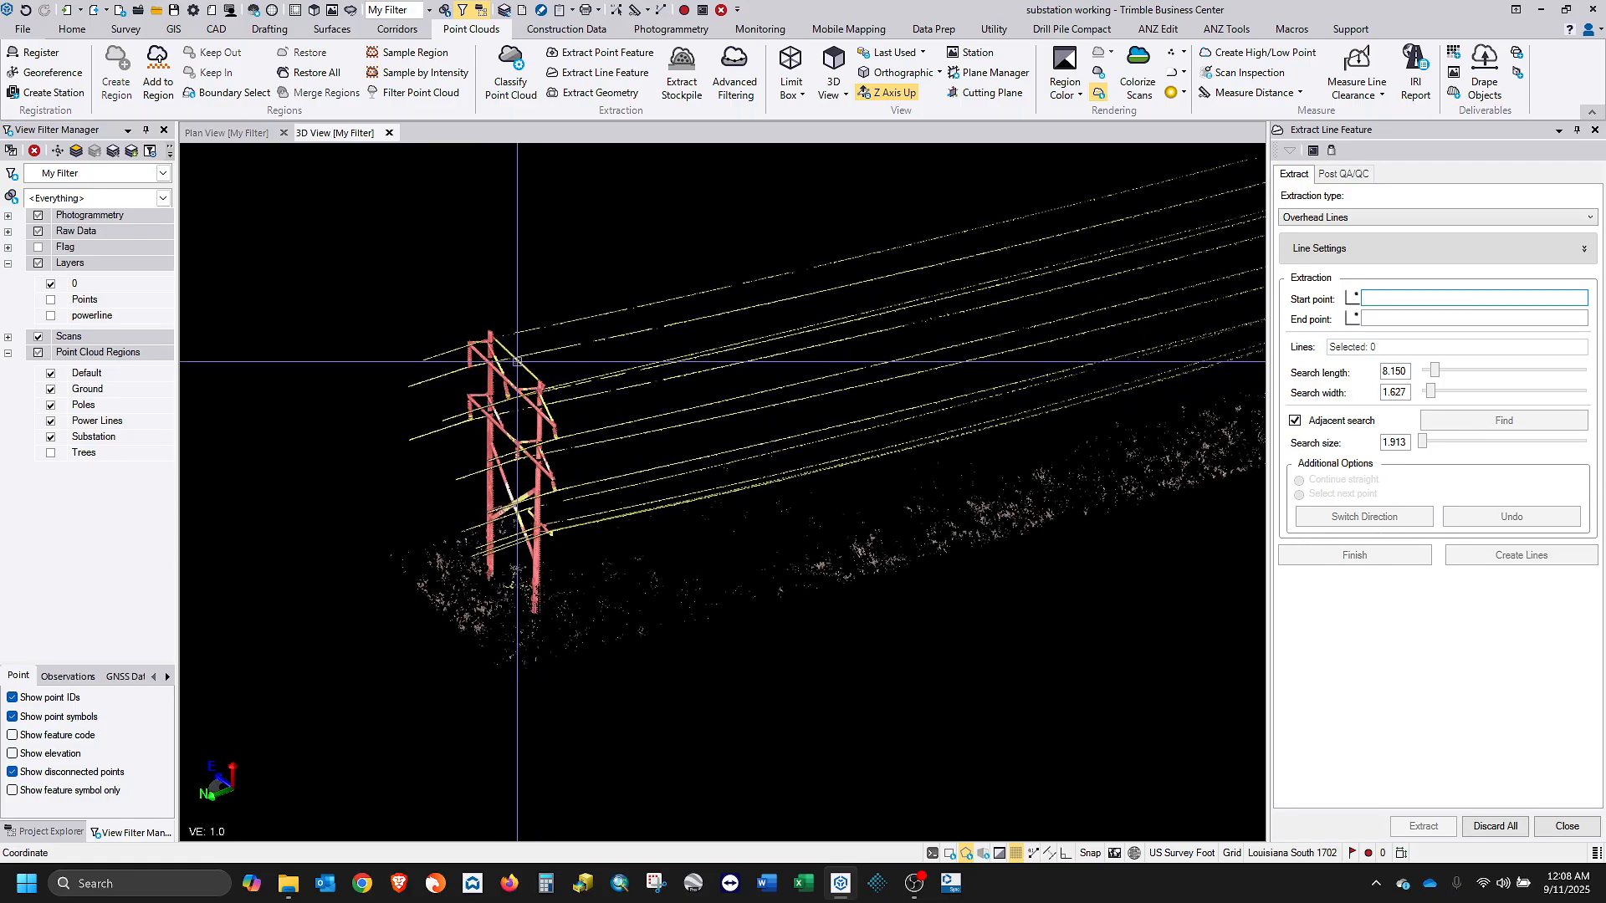
click(526, 360)
Set the extraction's end point at the middle of the far H-frame tower's top crossbar.
scroll(527, 361, down, 3)
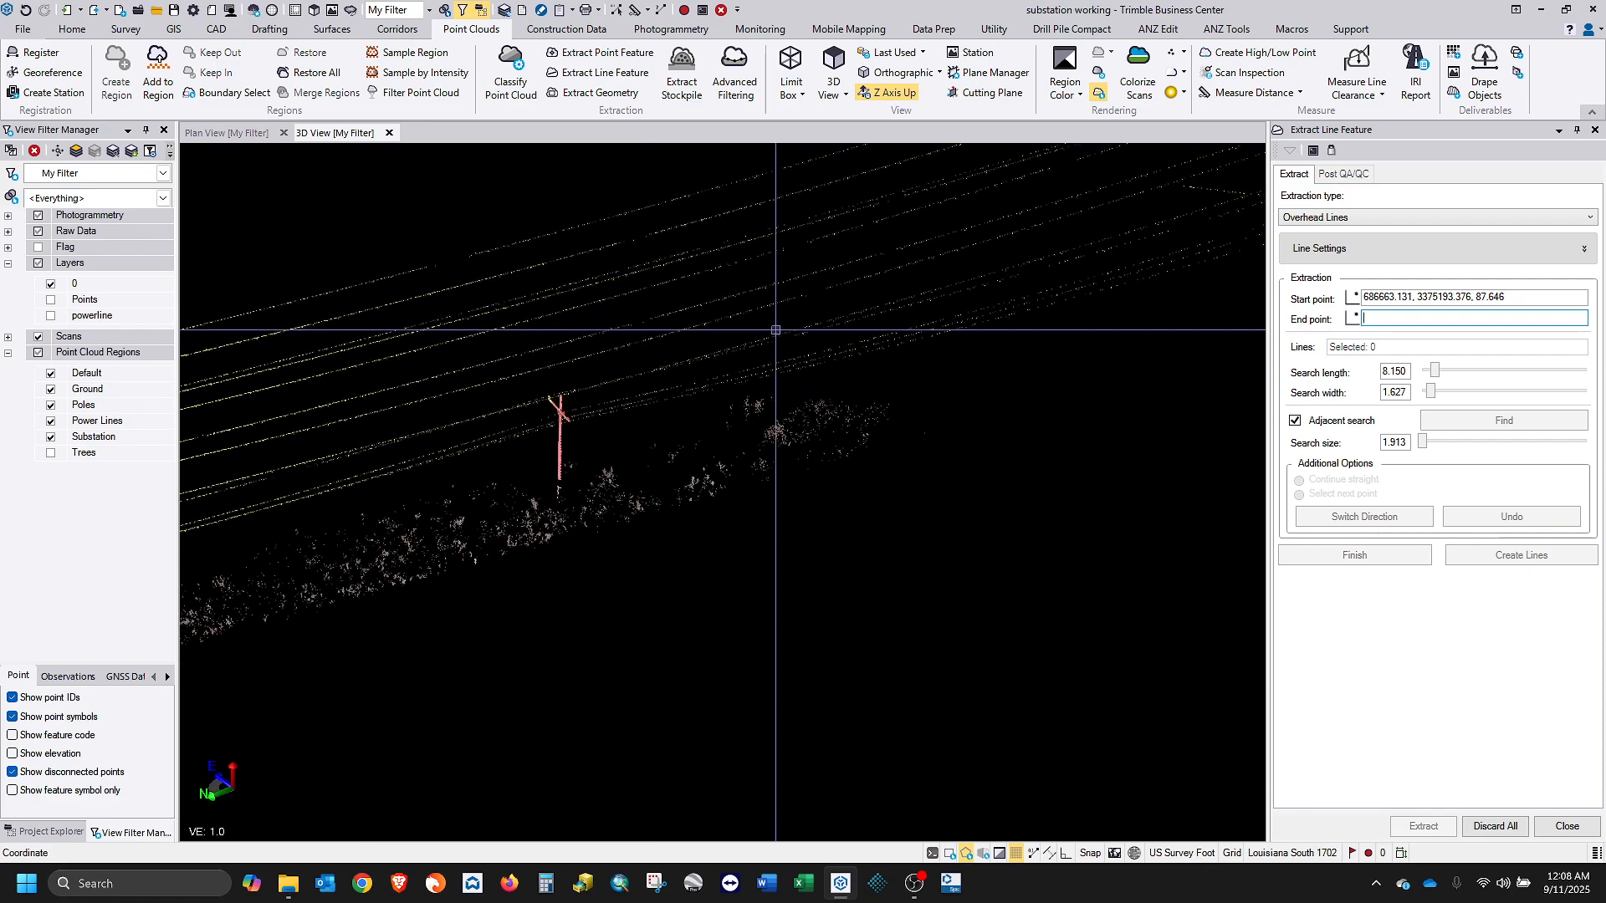
scroll(775, 330, down, 2)
middle_drag(911, 353, 686, 474)
scroll(795, 348, up, 5)
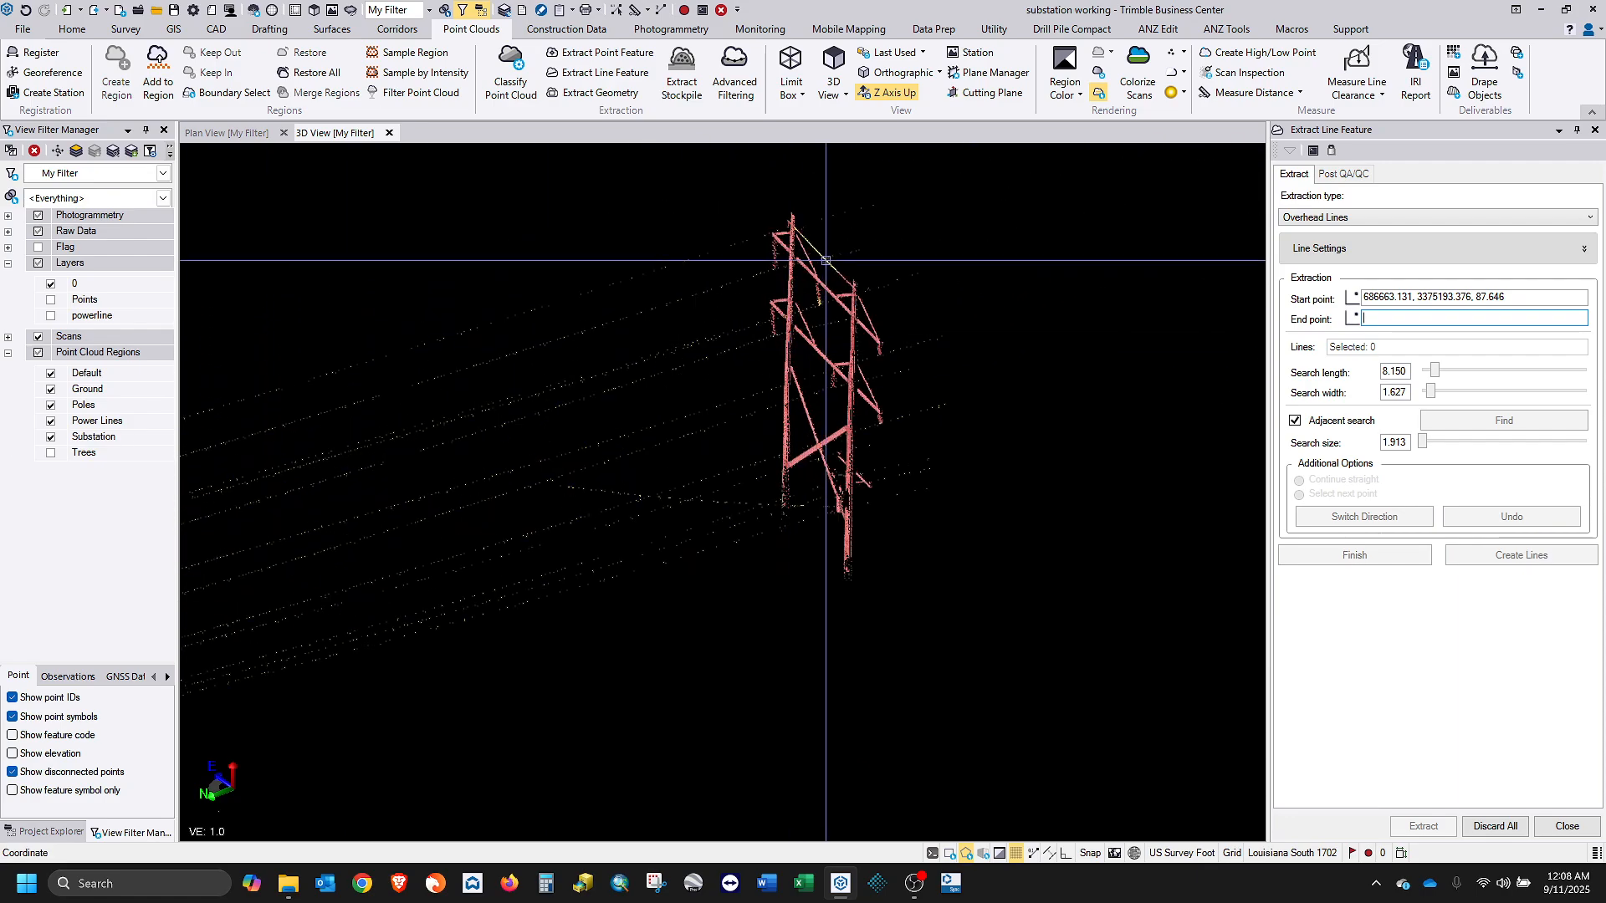
click(825, 260)
Select one of the upper wires near midspan as the line to extract between the two towers.
scroll(869, 420, down, 3)
middle_drag(937, 427, 1223, 295)
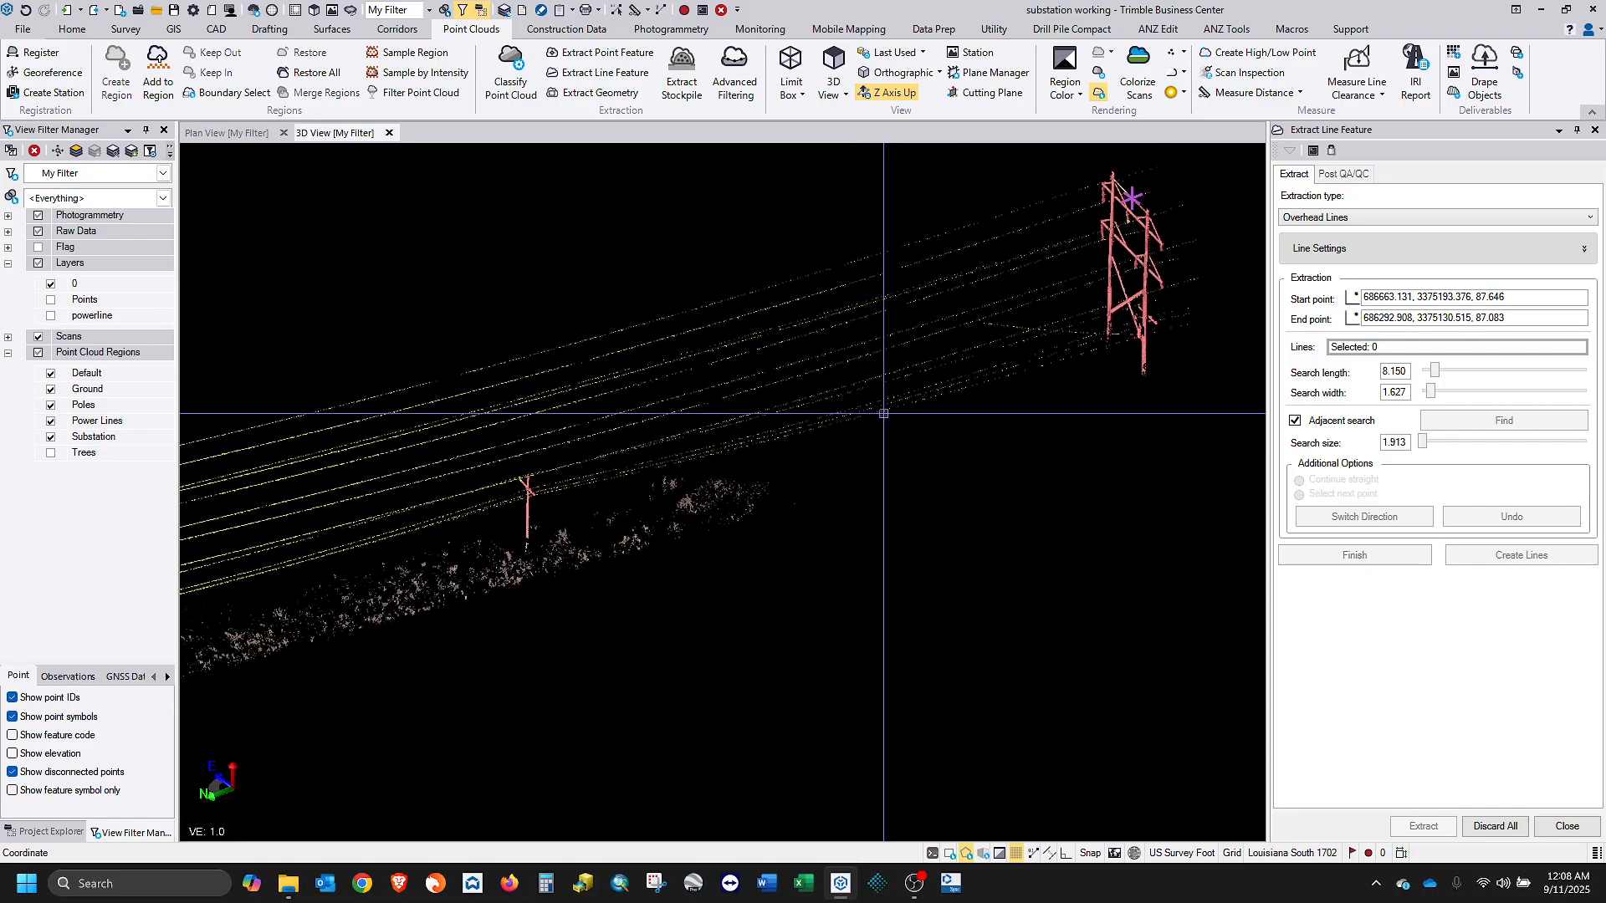
shift+middle_drag(883, 413, 719, 359)
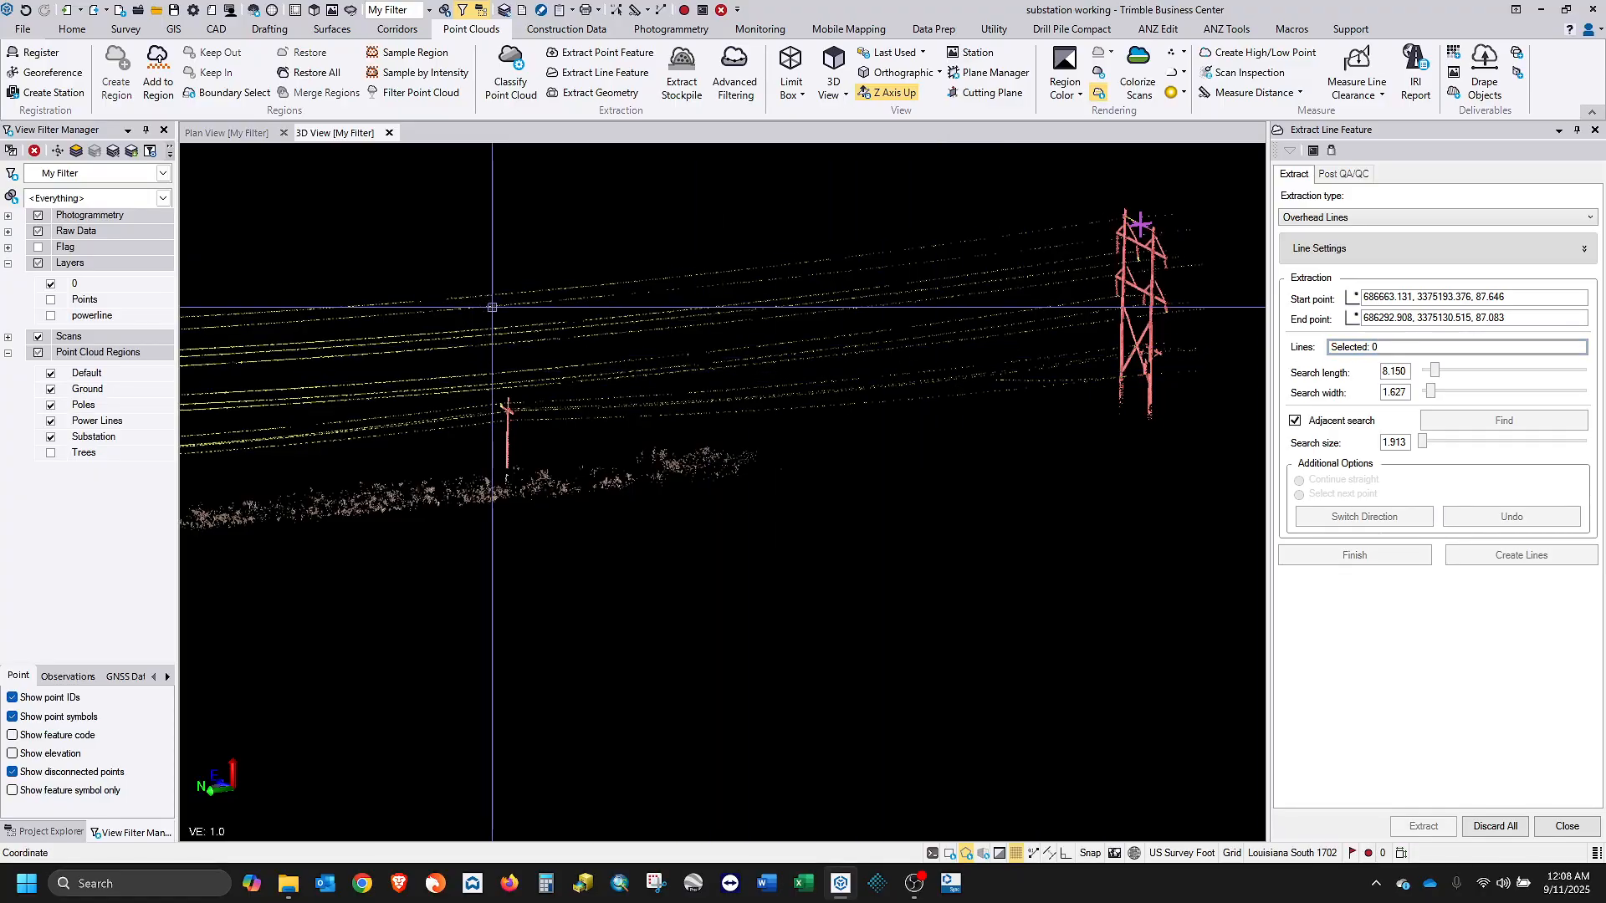
click(492, 307)
Fit the search box around the selected wire by setting the search width to 2.014.
shift+middle_drag(528, 371, 667, 367)
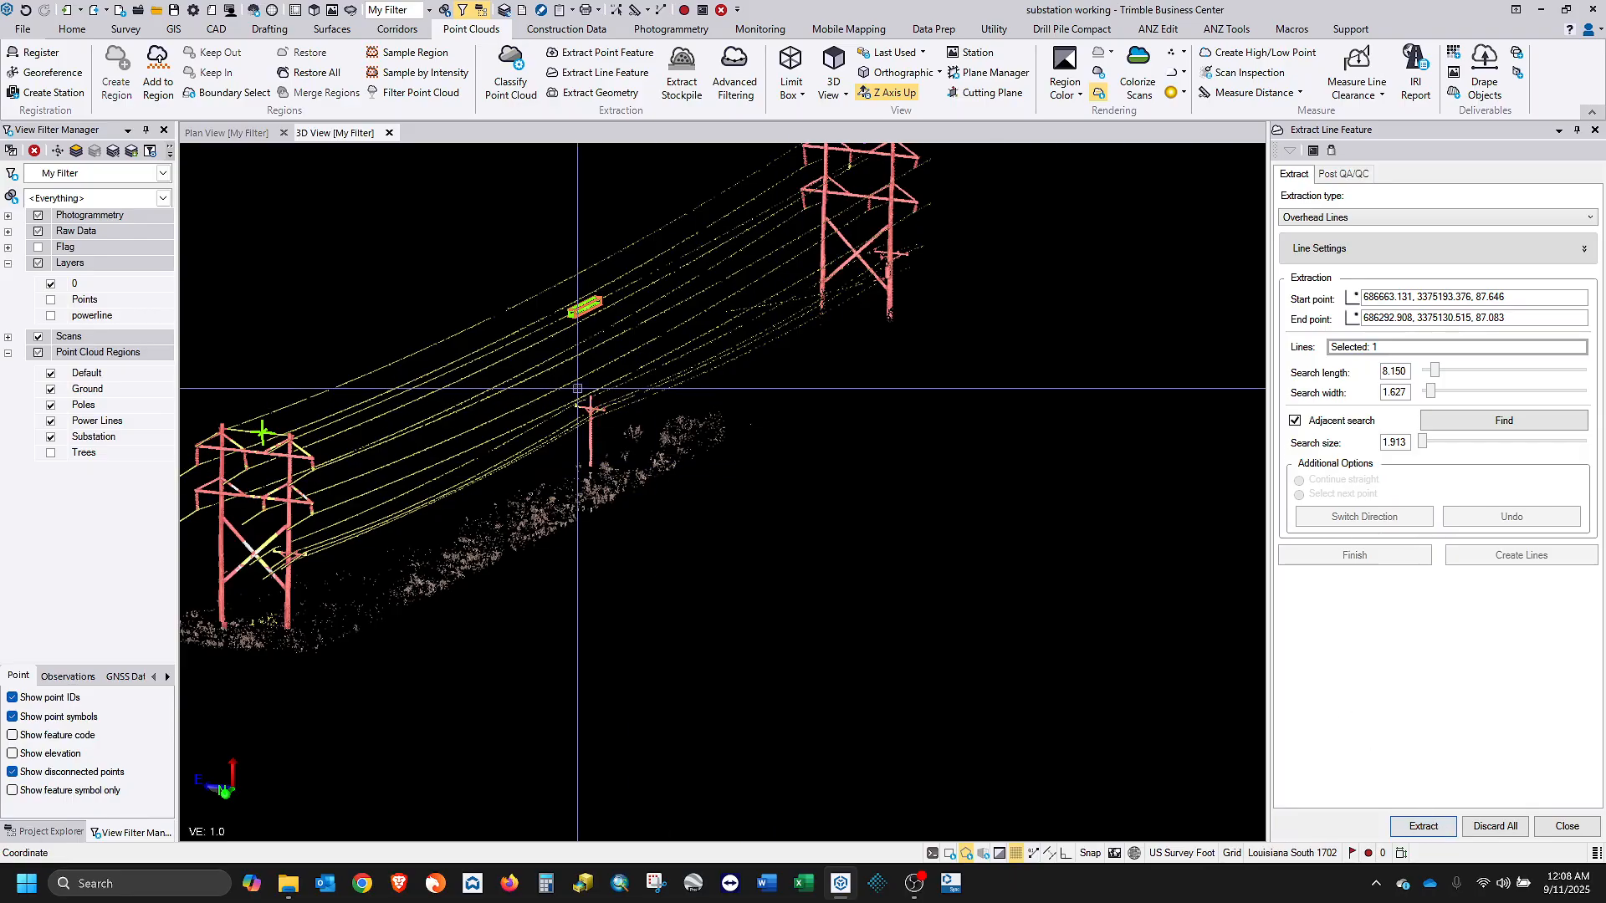
shift+middle_drag(577, 388, 563, 387)
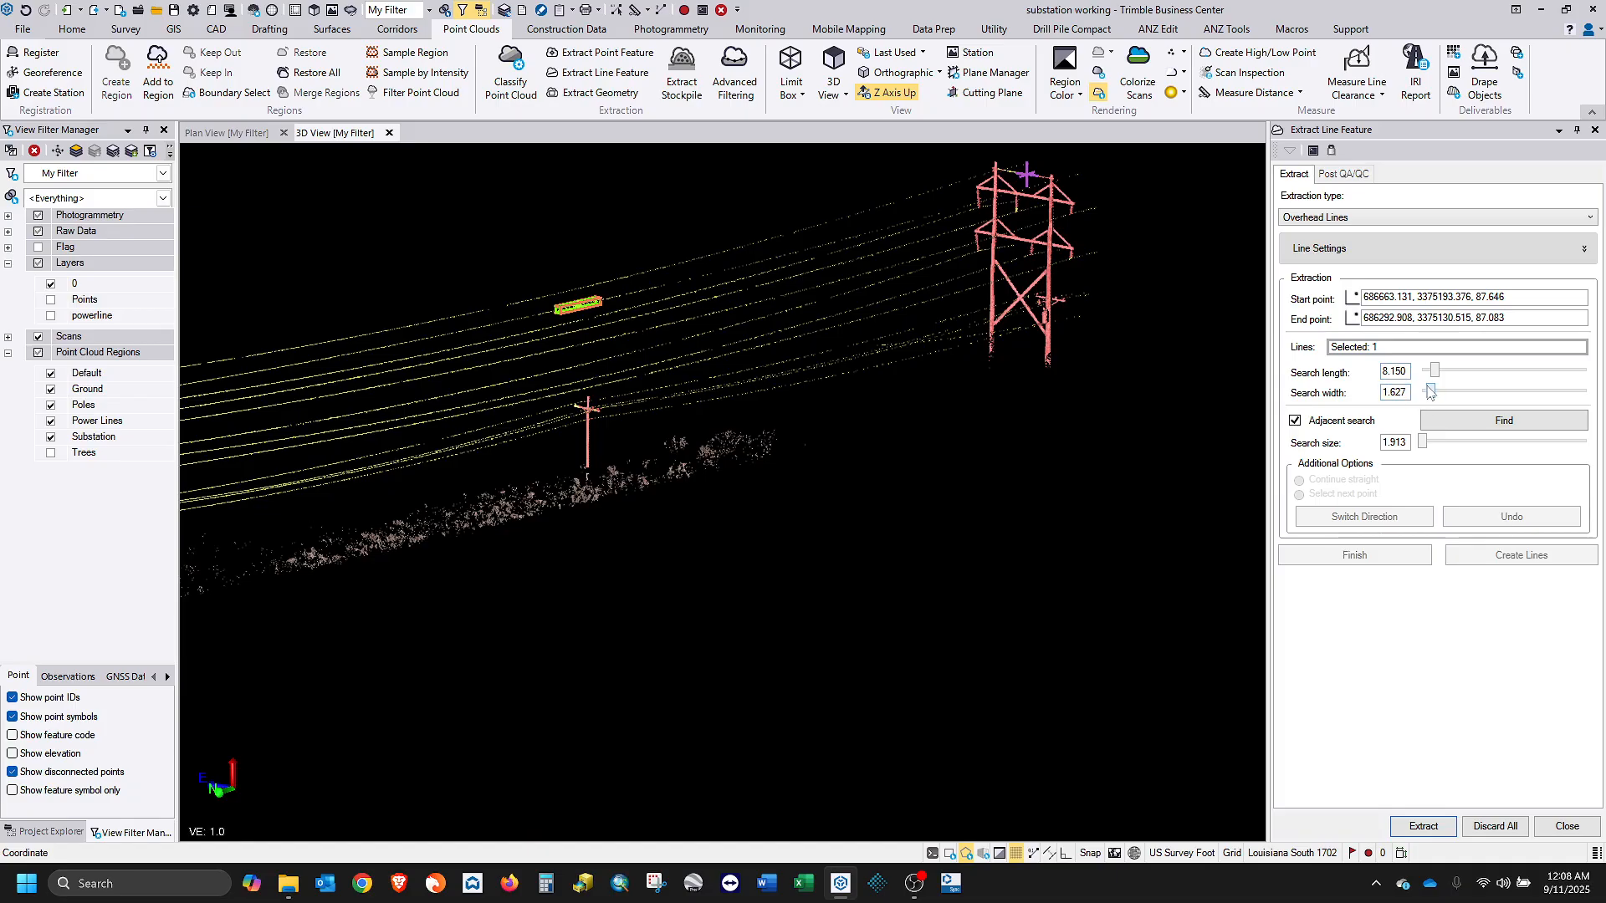
drag(1431, 393, 1487, 399)
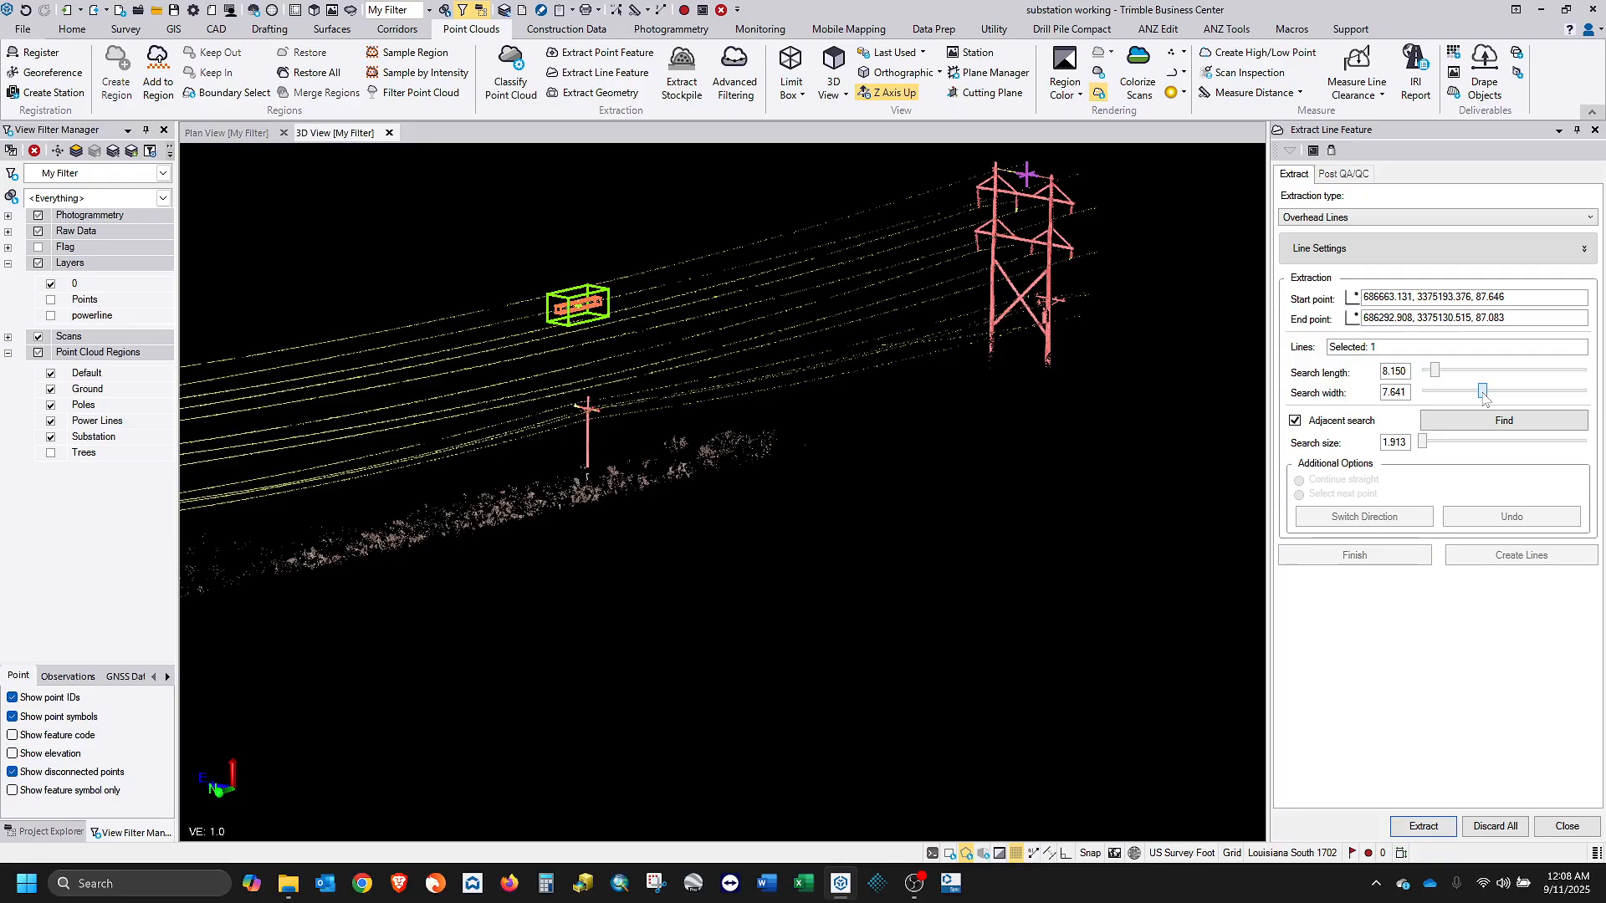
drag(1485, 399, 1439, 397)
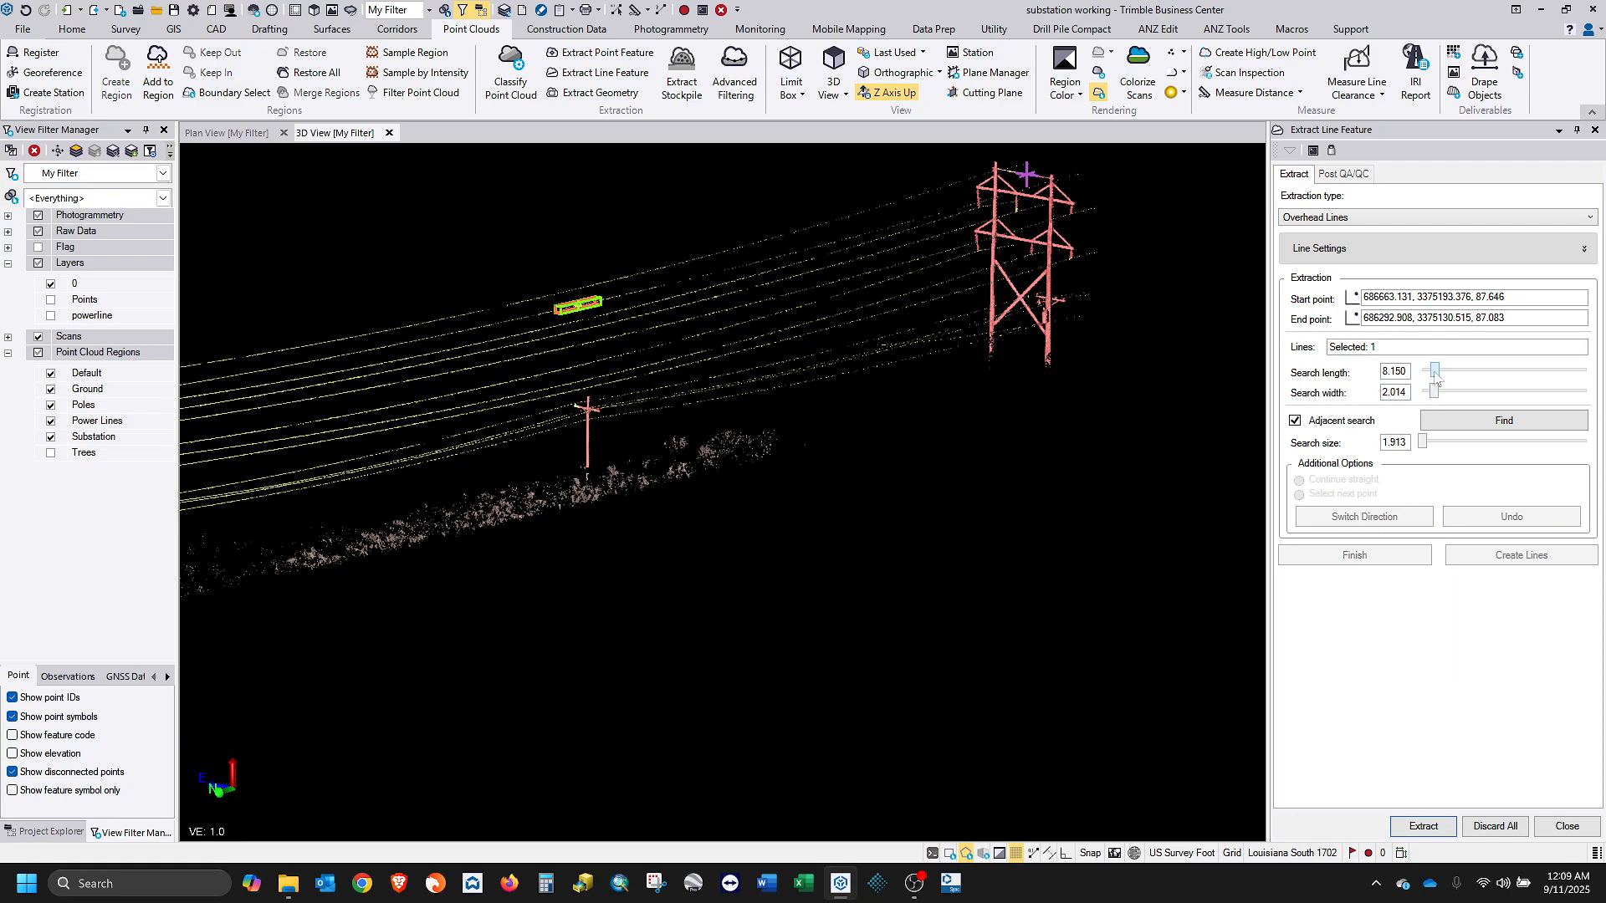
Set the search length to 9.738 and the adjacent search size to 61.178, and find the wires adjacent to the selected one.
drag(1436, 378, 1455, 379)
drag(1438, 382, 1441, 383)
drag(1422, 444, 1467, 445)
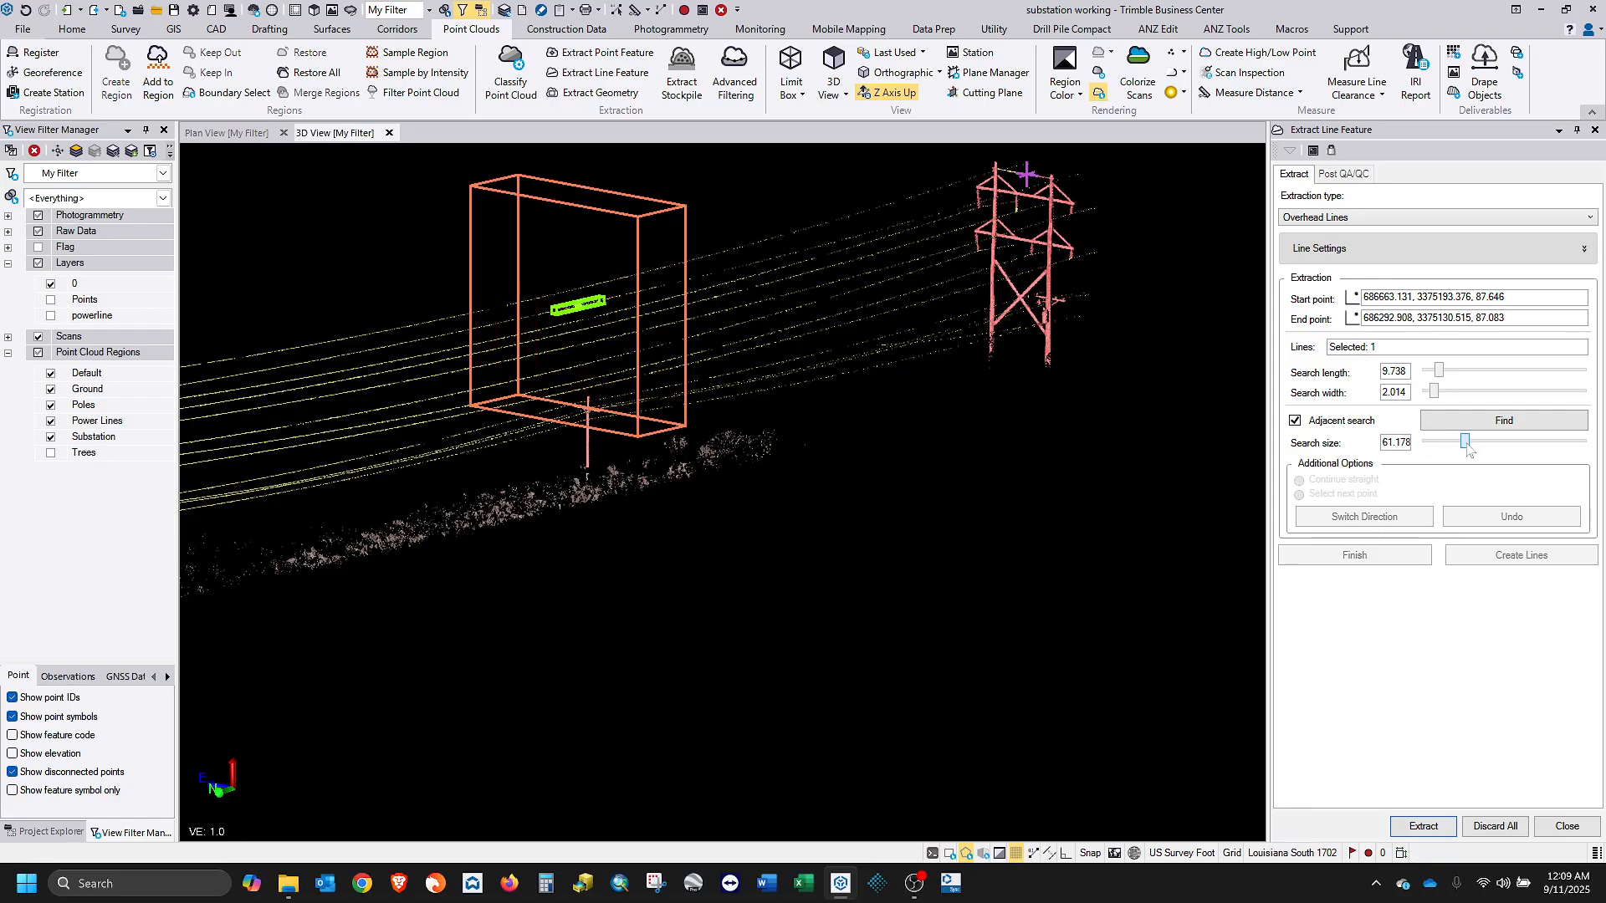
mouse_move(808, 571)
middle_down()
mouse_move(885, 559)
mouse_move(920, 531)
middle_up()
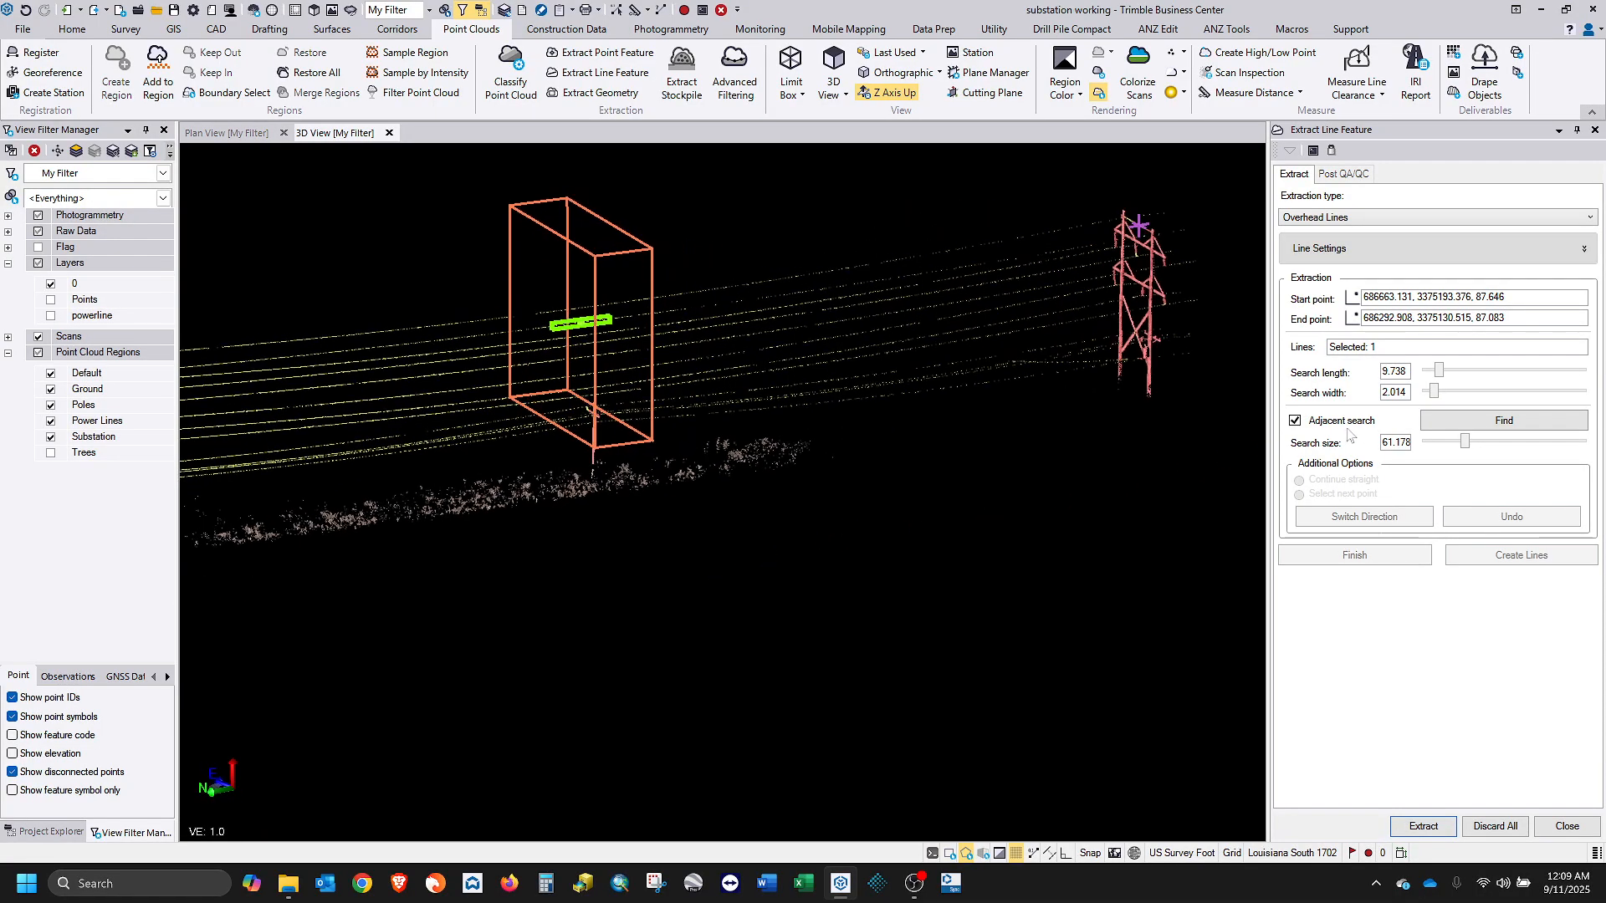
click(1476, 430)
Extract all of the found wires between the two H-frame towers.
mouse_move(542, 406)
middle_down()
mouse_move(498, 419)
mouse_move(554, 420)
mouse_move(521, 409)
mouse_move(521, 447)
mouse_move(531, 421)
middle_up()
scroll(530, 395, up, 3)
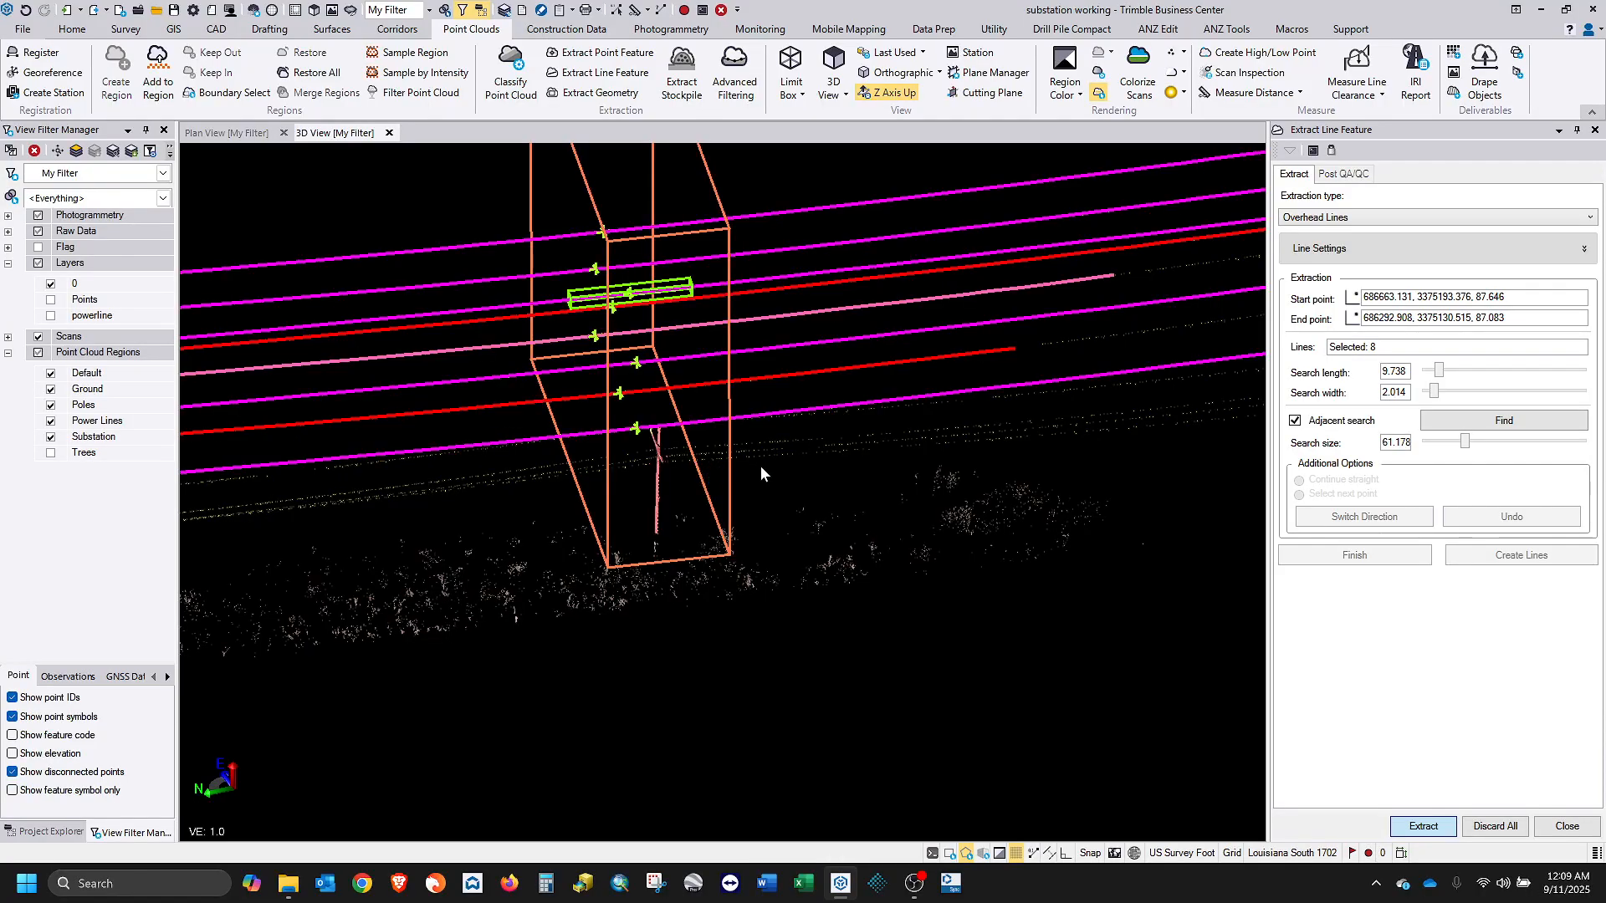
scroll(763, 441, down, 3)
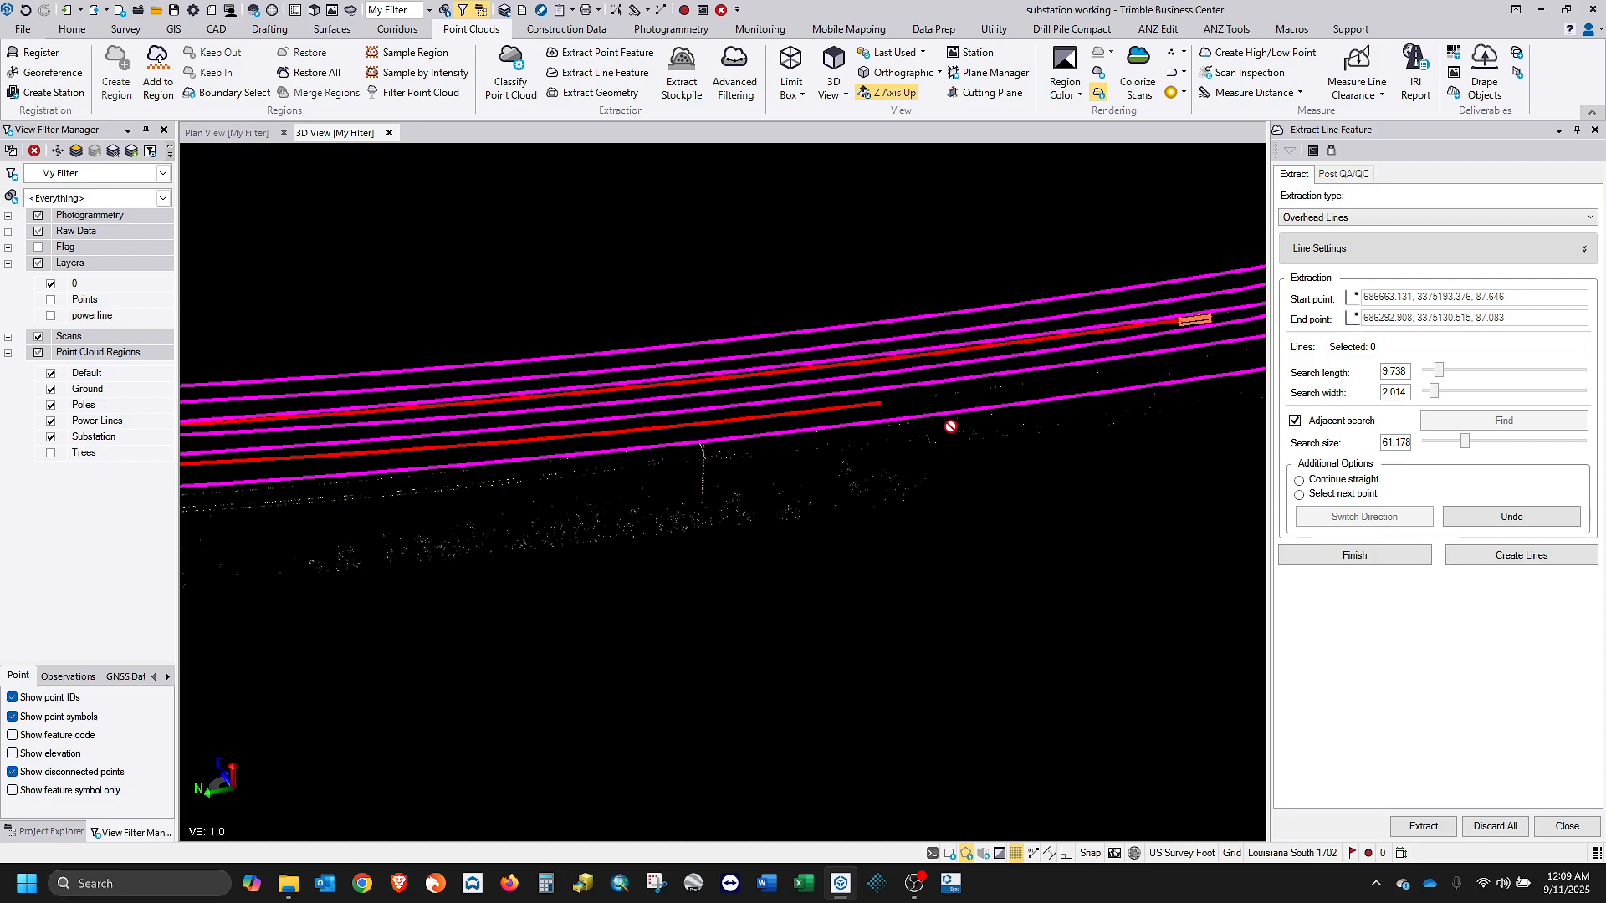
Complete the upper unfinished wire near the far tower by selecting its next point just beyond the search box and continuing the extraction.
scroll(950, 426, down, 2)
scroll(936, 435, down, 4)
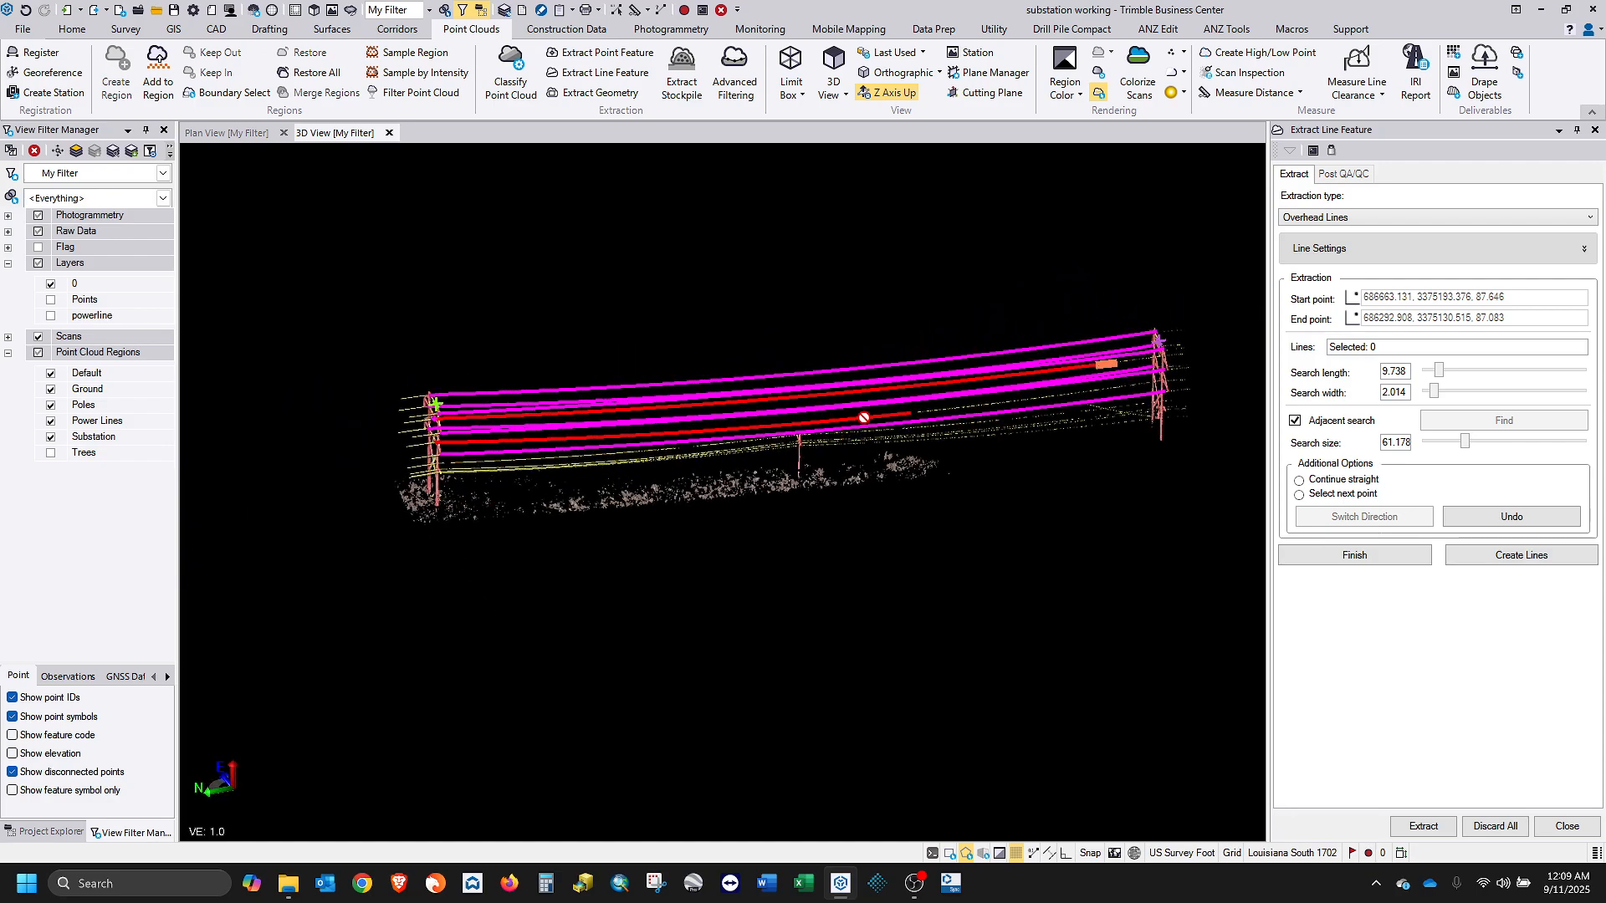
scroll(869, 418, up, 2)
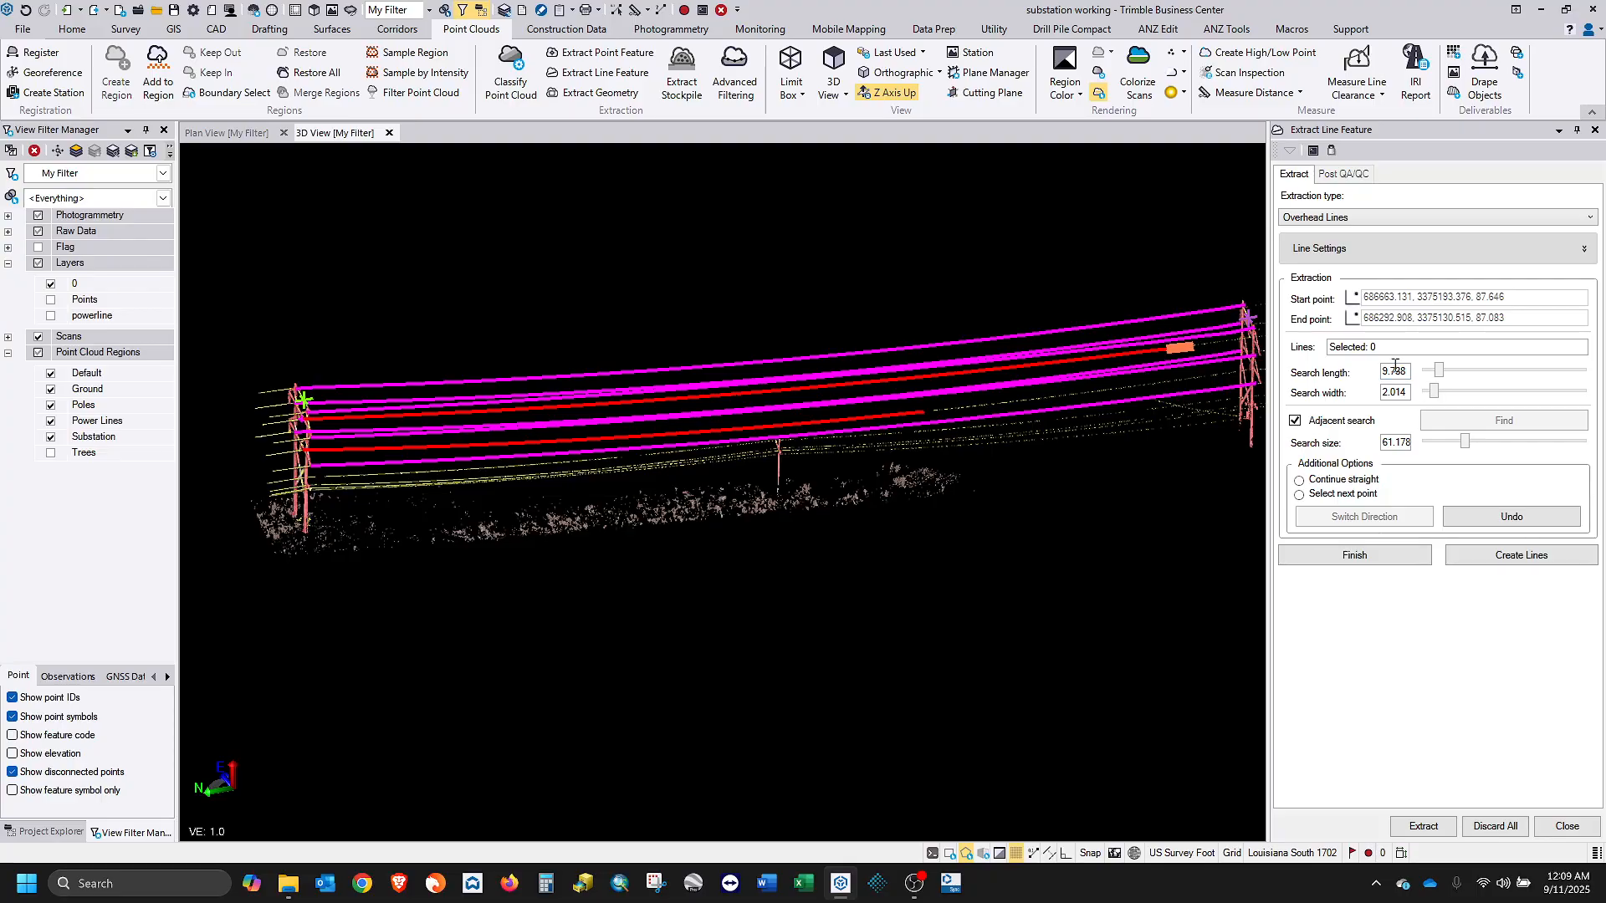
scroll(945, 410, up, 5)
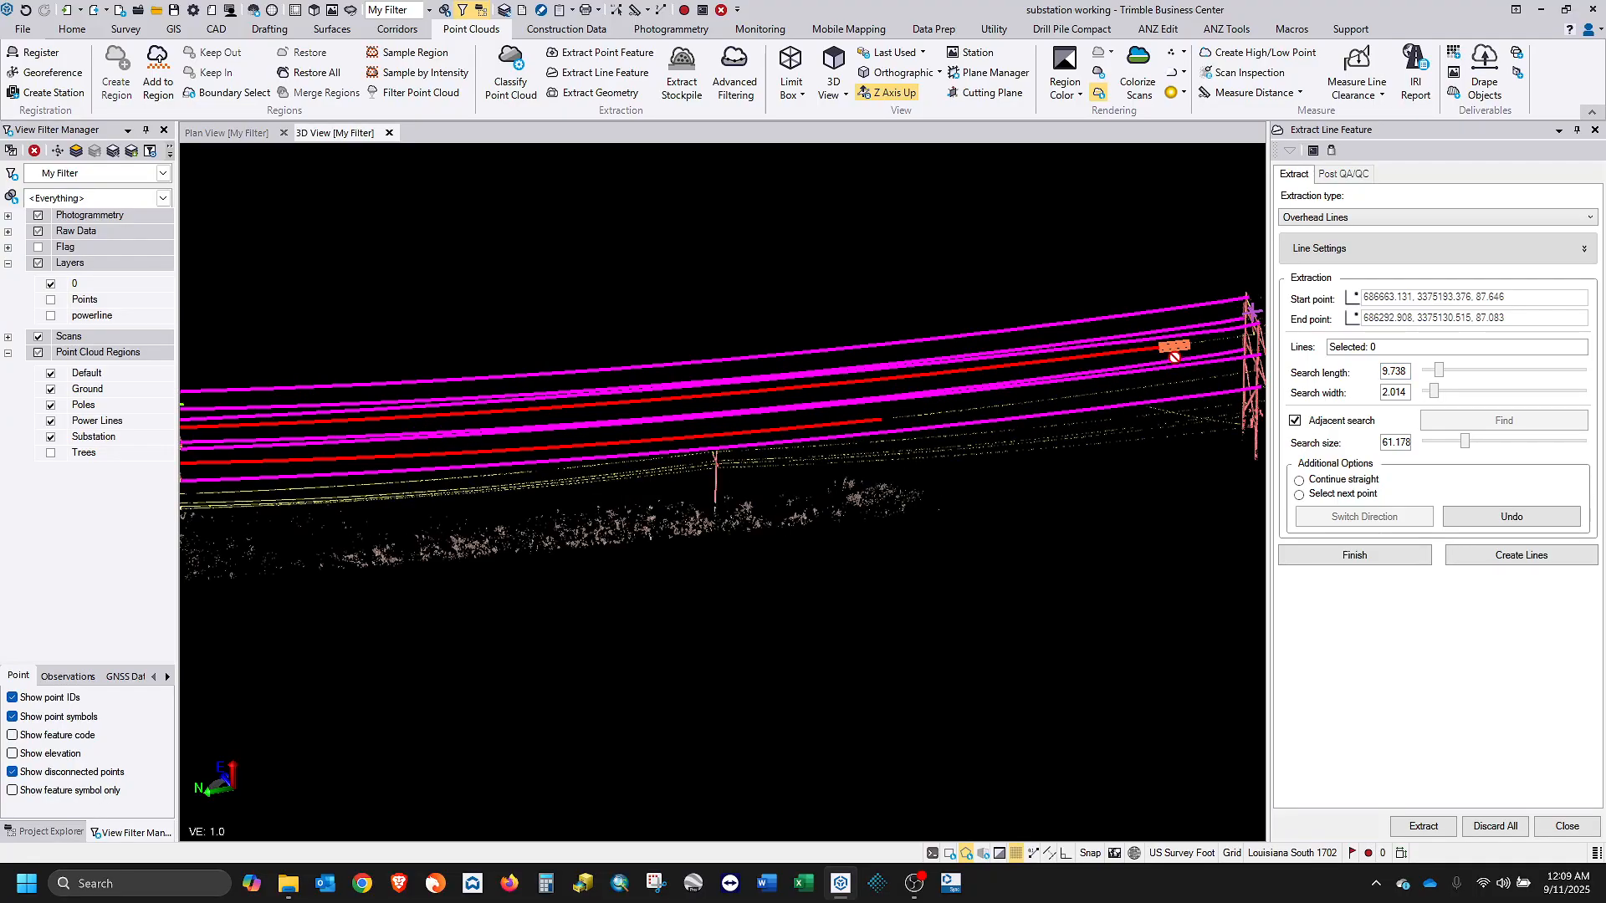
mouse_move(862, 434)
middle_down()
mouse_move(817, 459)
mouse_move(917, 434)
mouse_move(1002, 456)
mouse_move(867, 438)
mouse_move(887, 439)
middle_up()
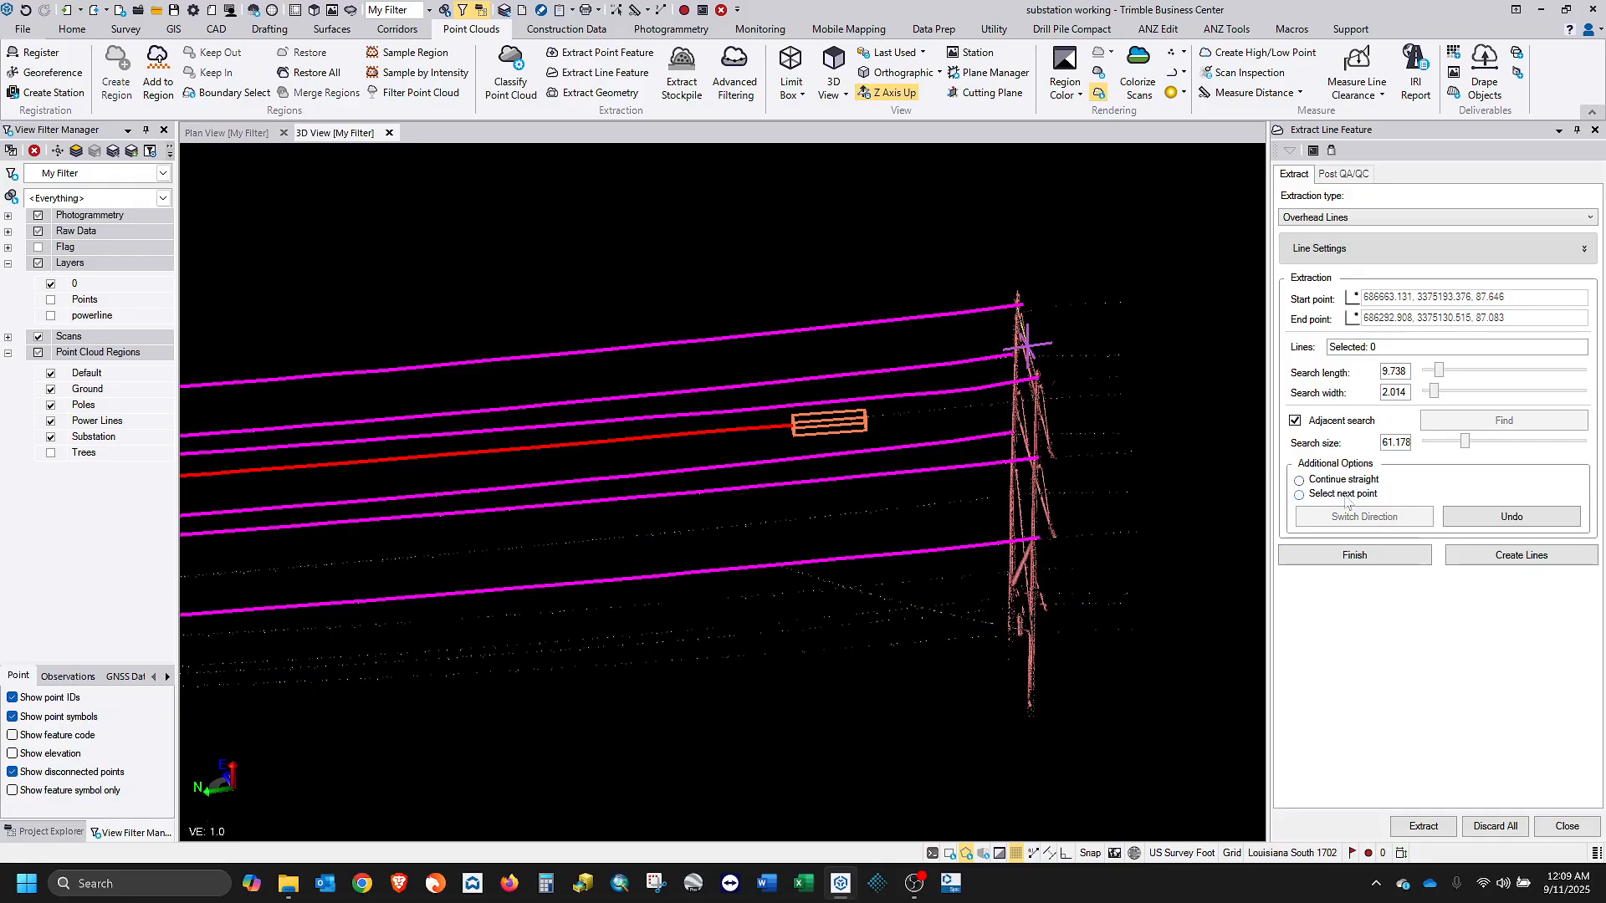
click(1343, 495)
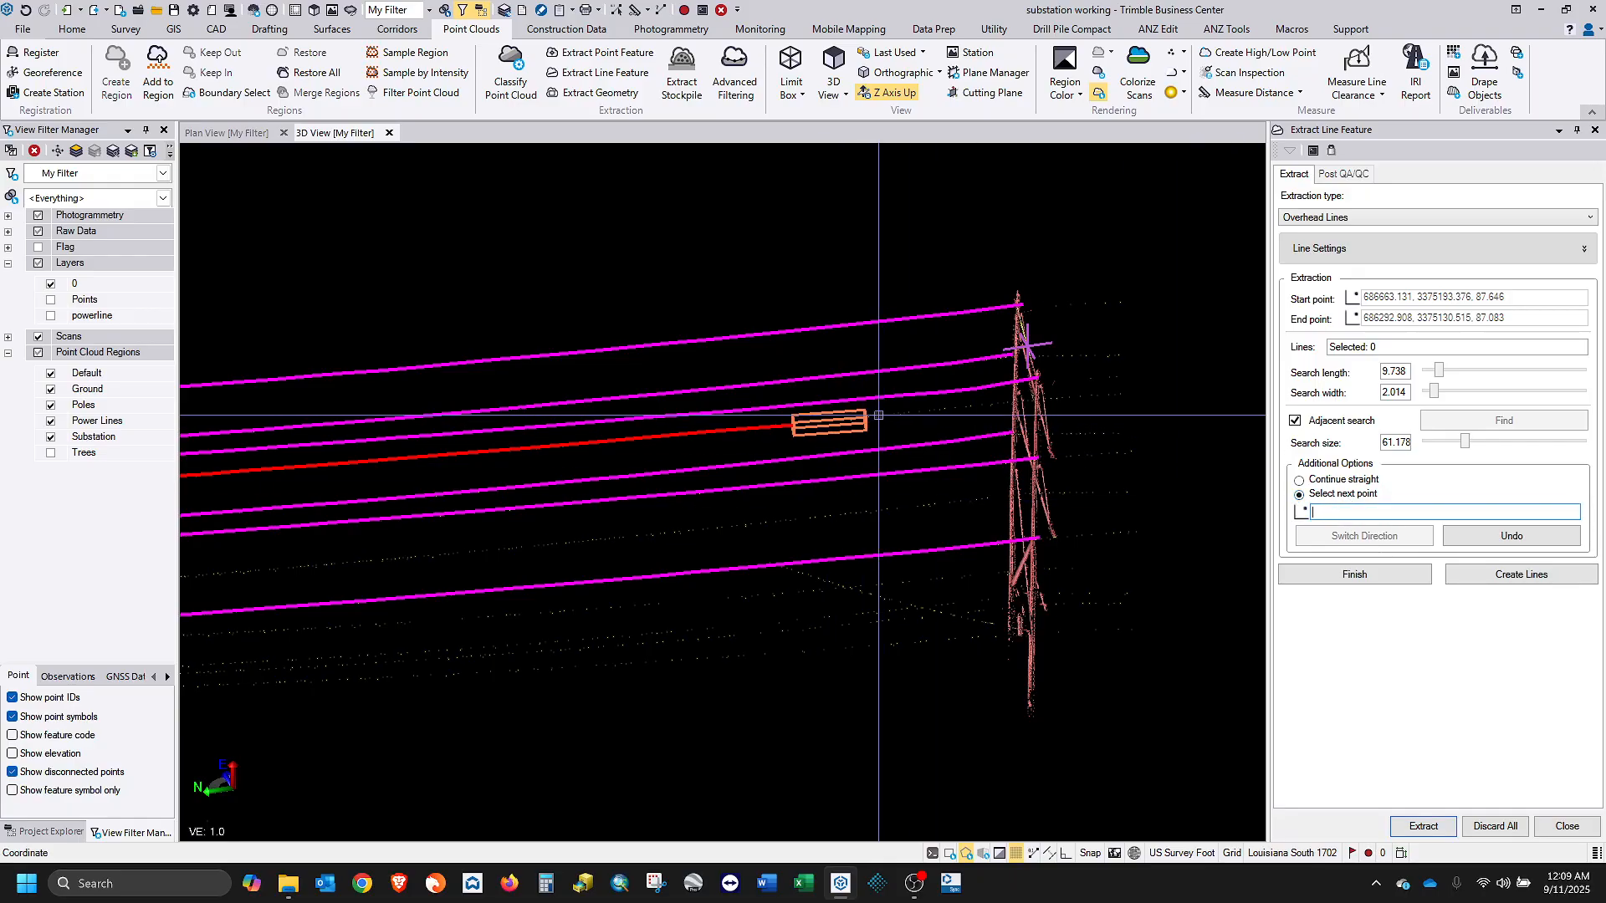
click(874, 415)
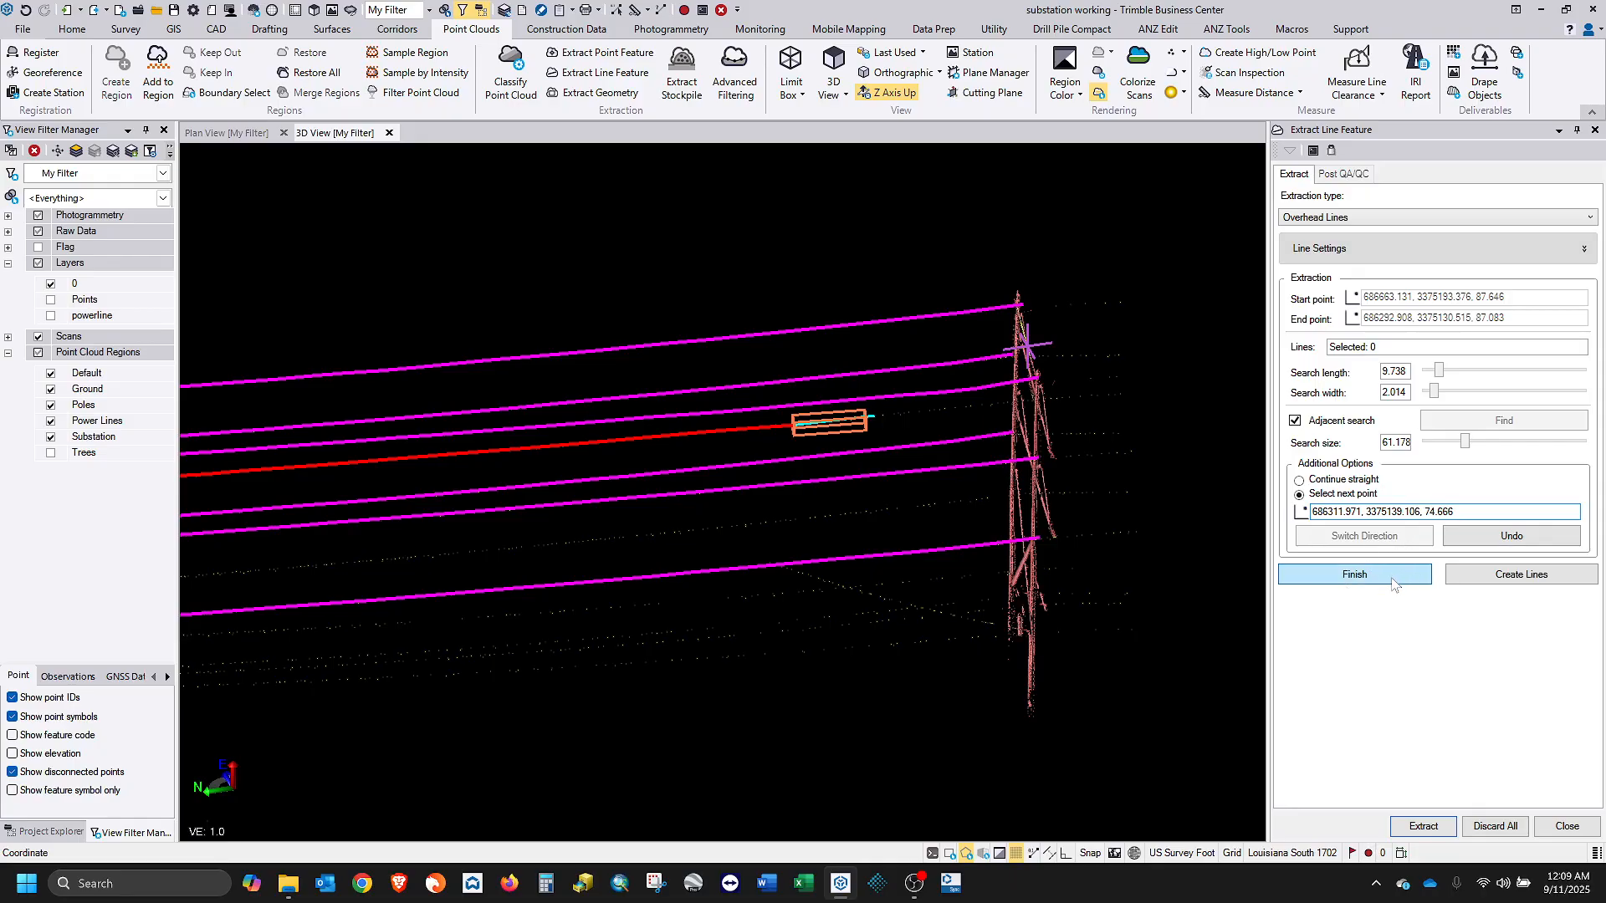
click(1392, 583)
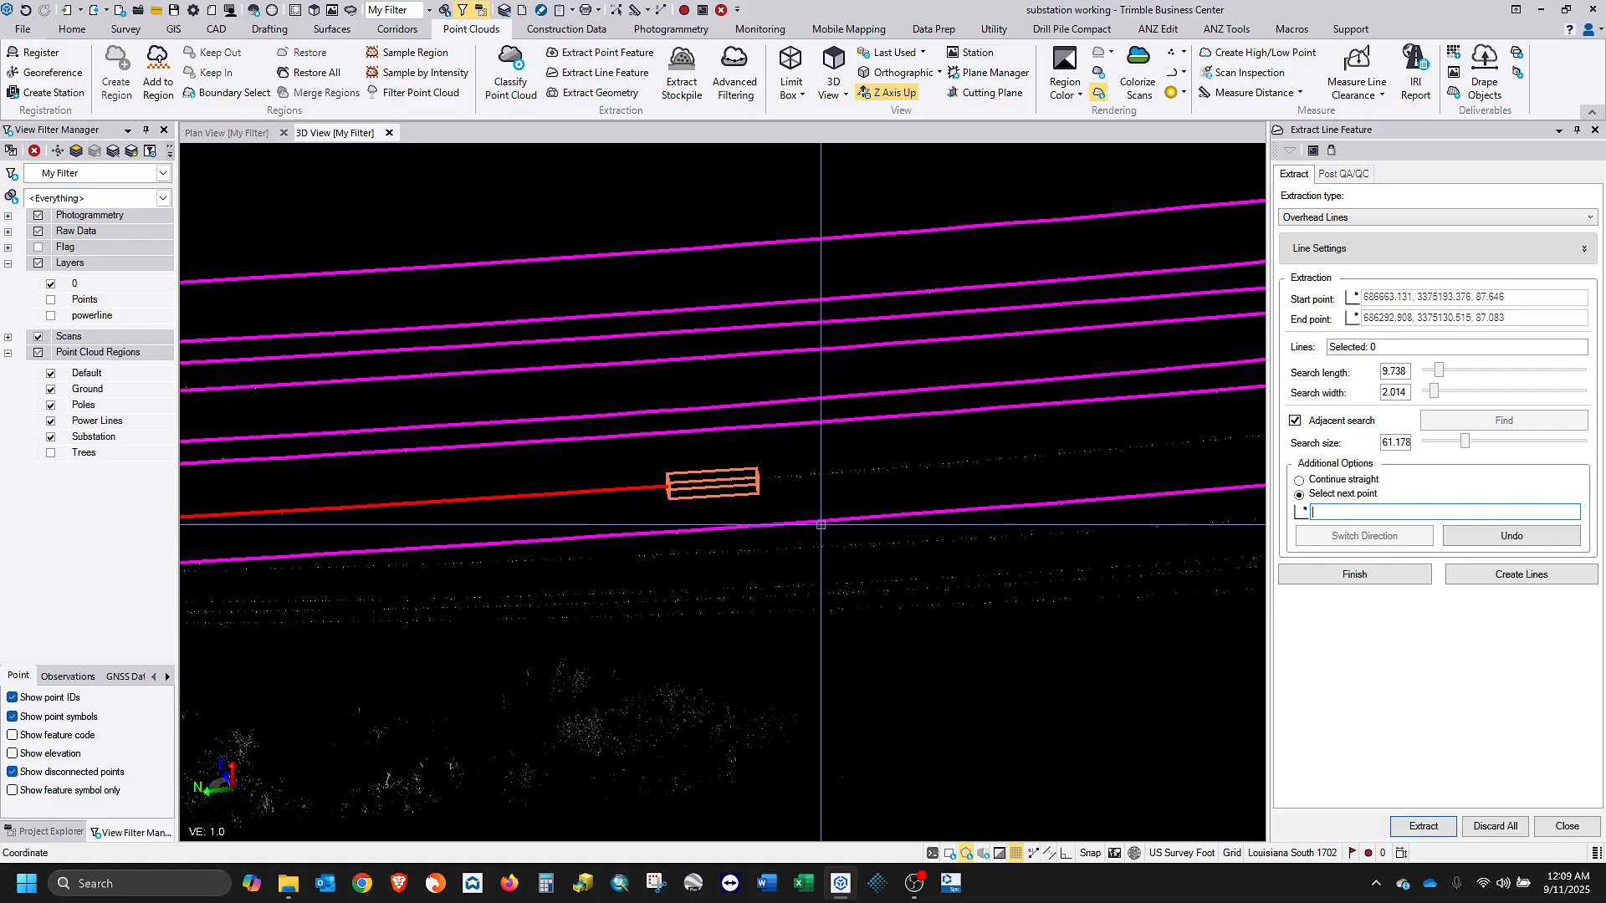
Complete the lower unfinished wire by selecting a next point along it beyond its search box and extracting the remainder.
click(823, 539)
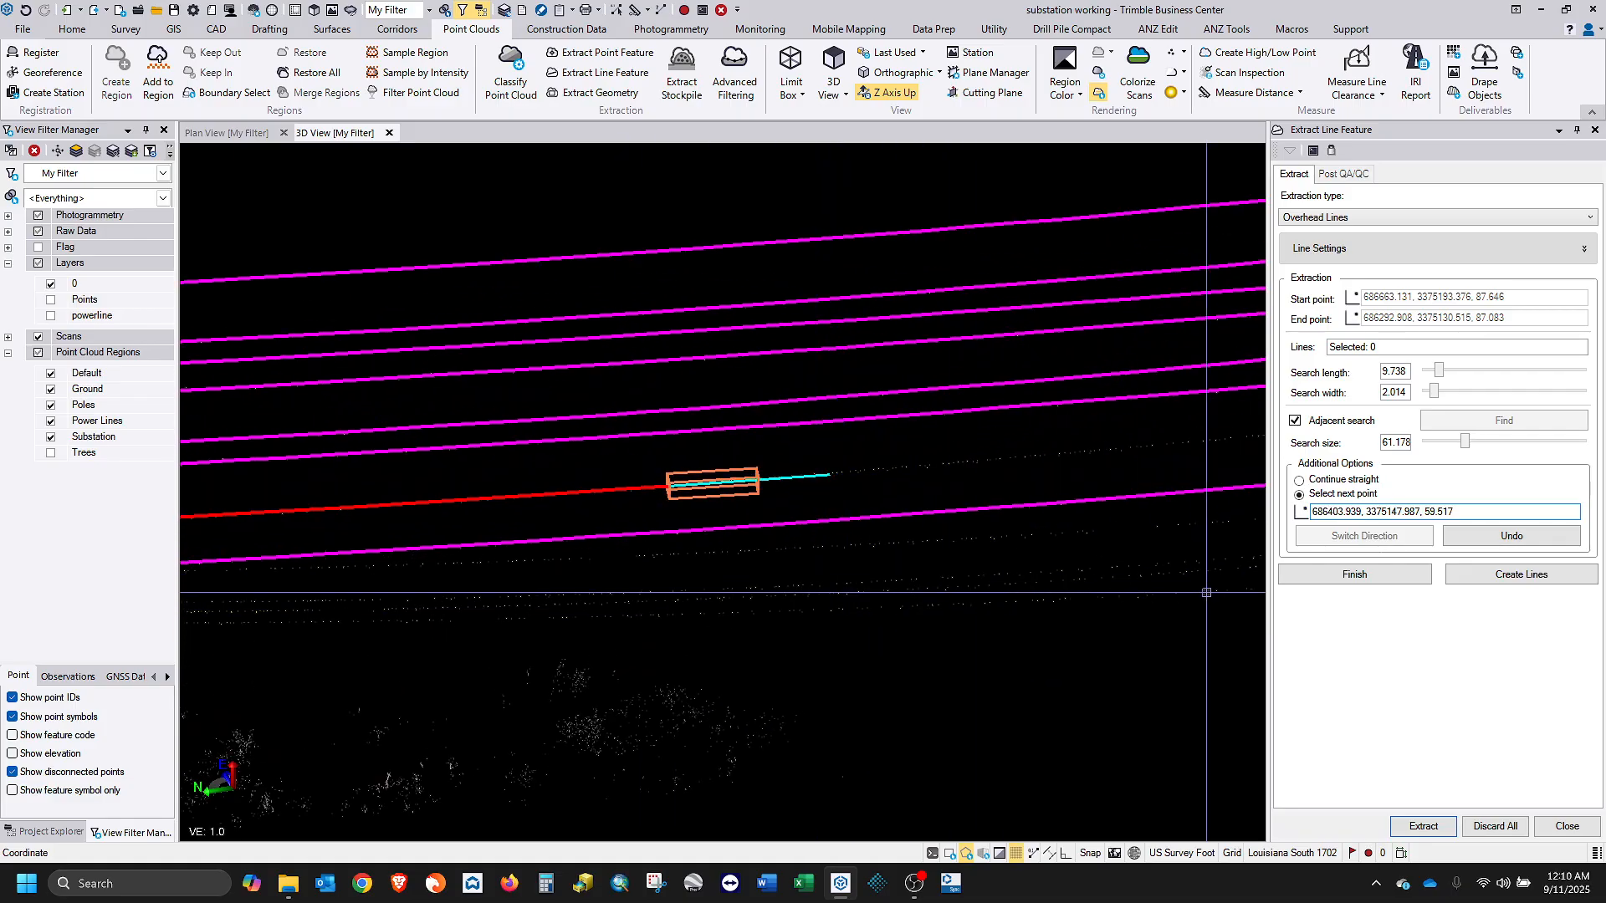
click(1424, 826)
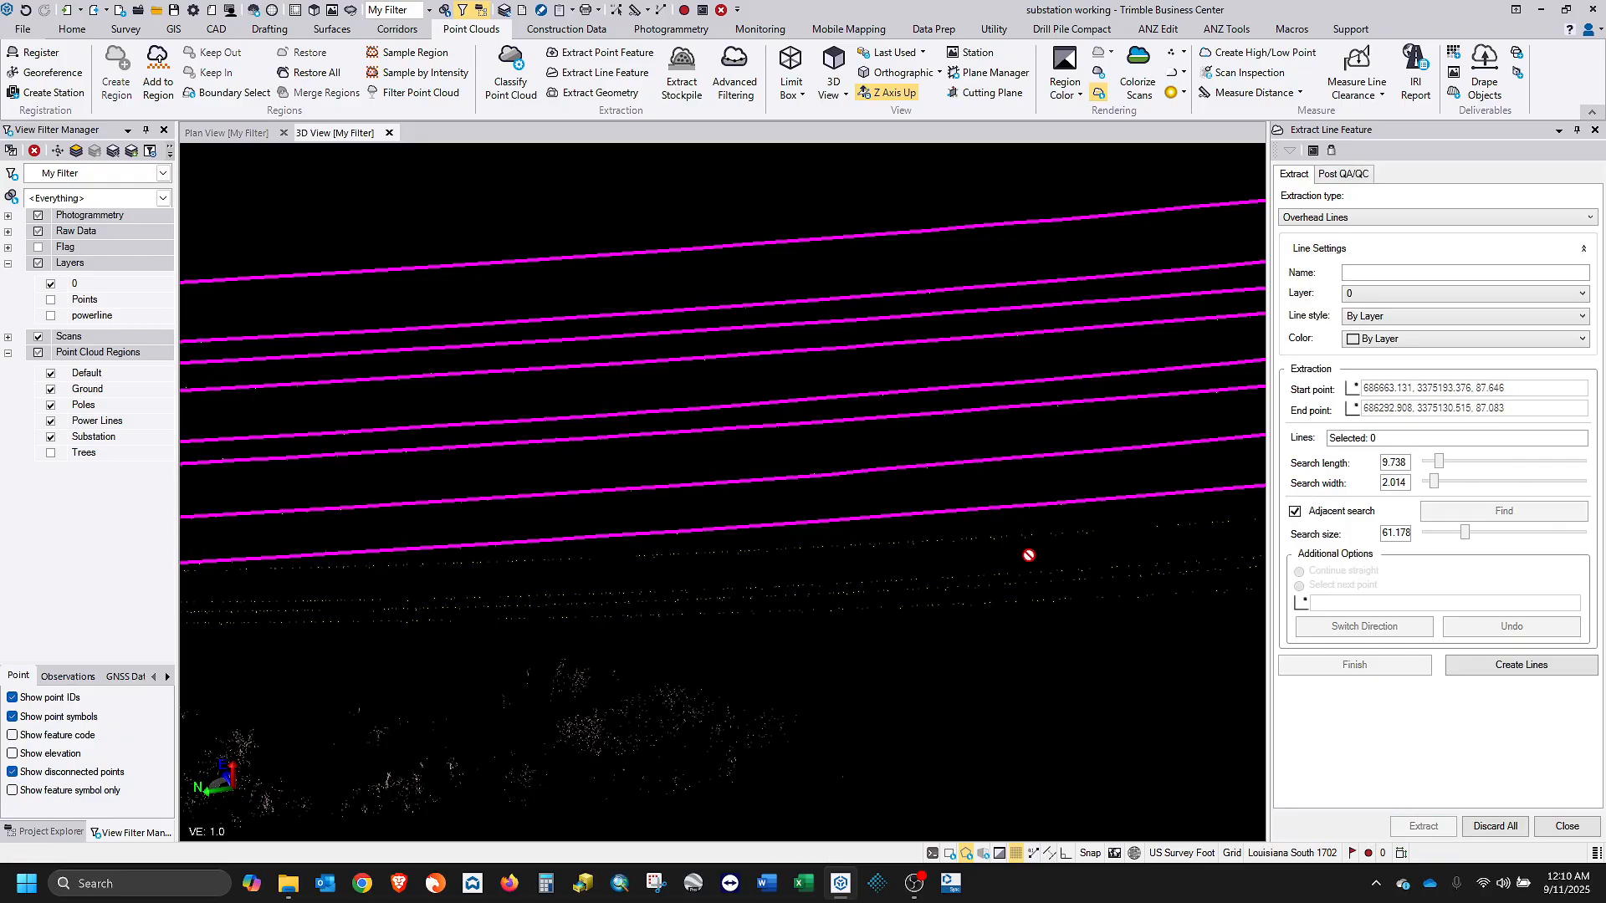
mouse_move(627, 450)
middle_down()
mouse_move(556, 452)
mouse_move(1183, 434)
mouse_move(657, 459)
mouse_move(678, 492)
mouse_move(588, 464)
mouse_move(904, 453)
mouse_move(796, 519)
middle_up()
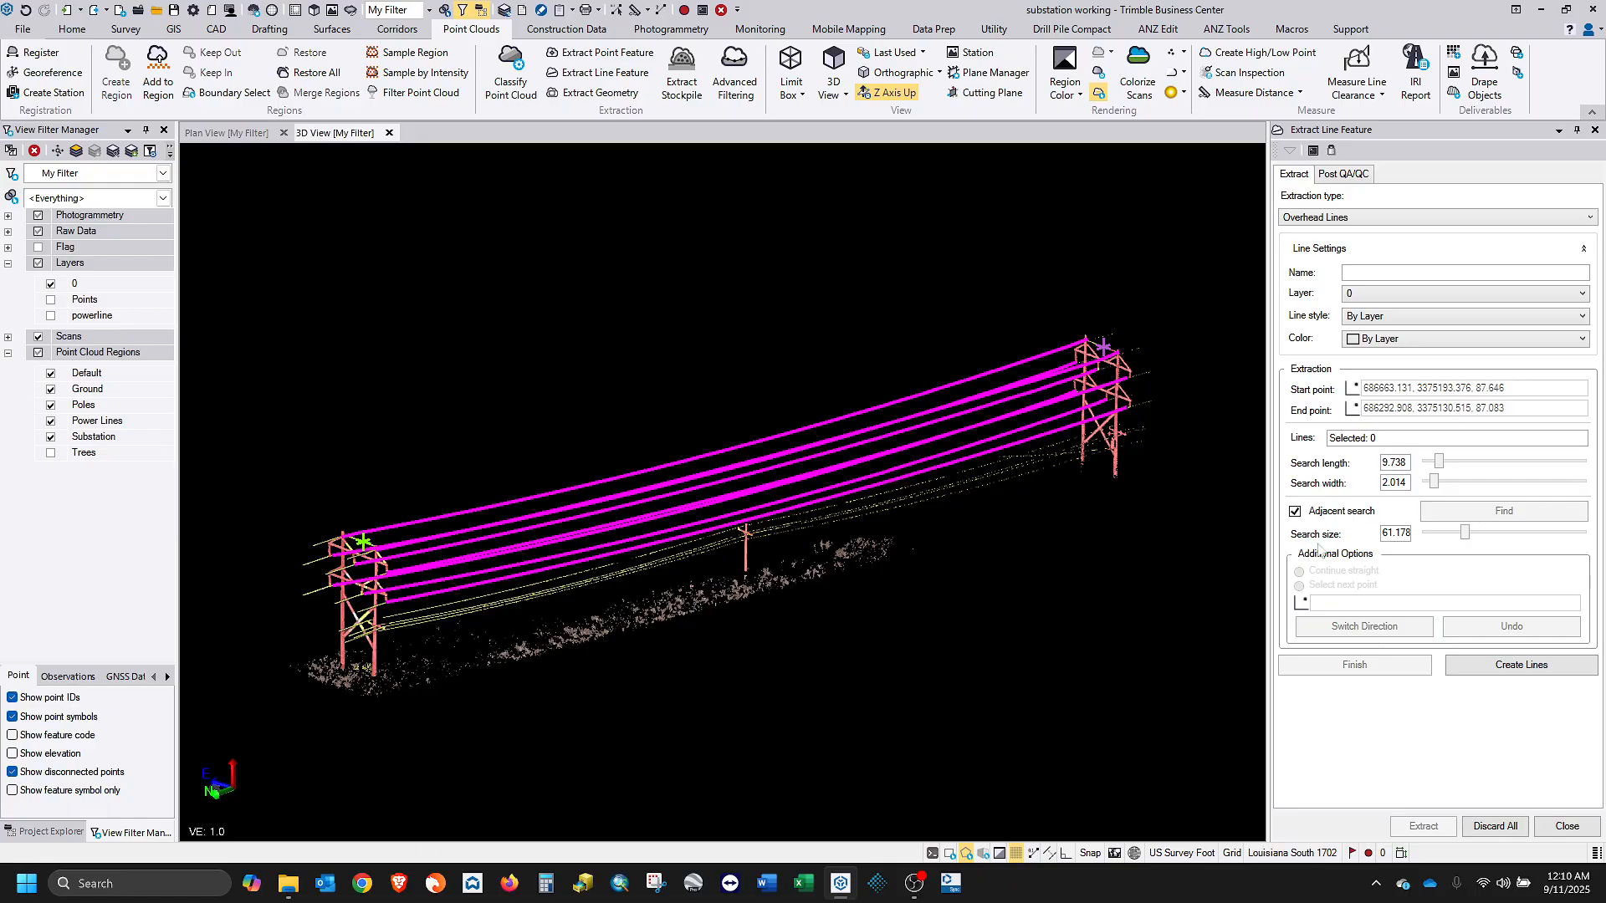
Name the extracted lines powerline, assign them to the powerline layer, and create them.
click(1380, 274)
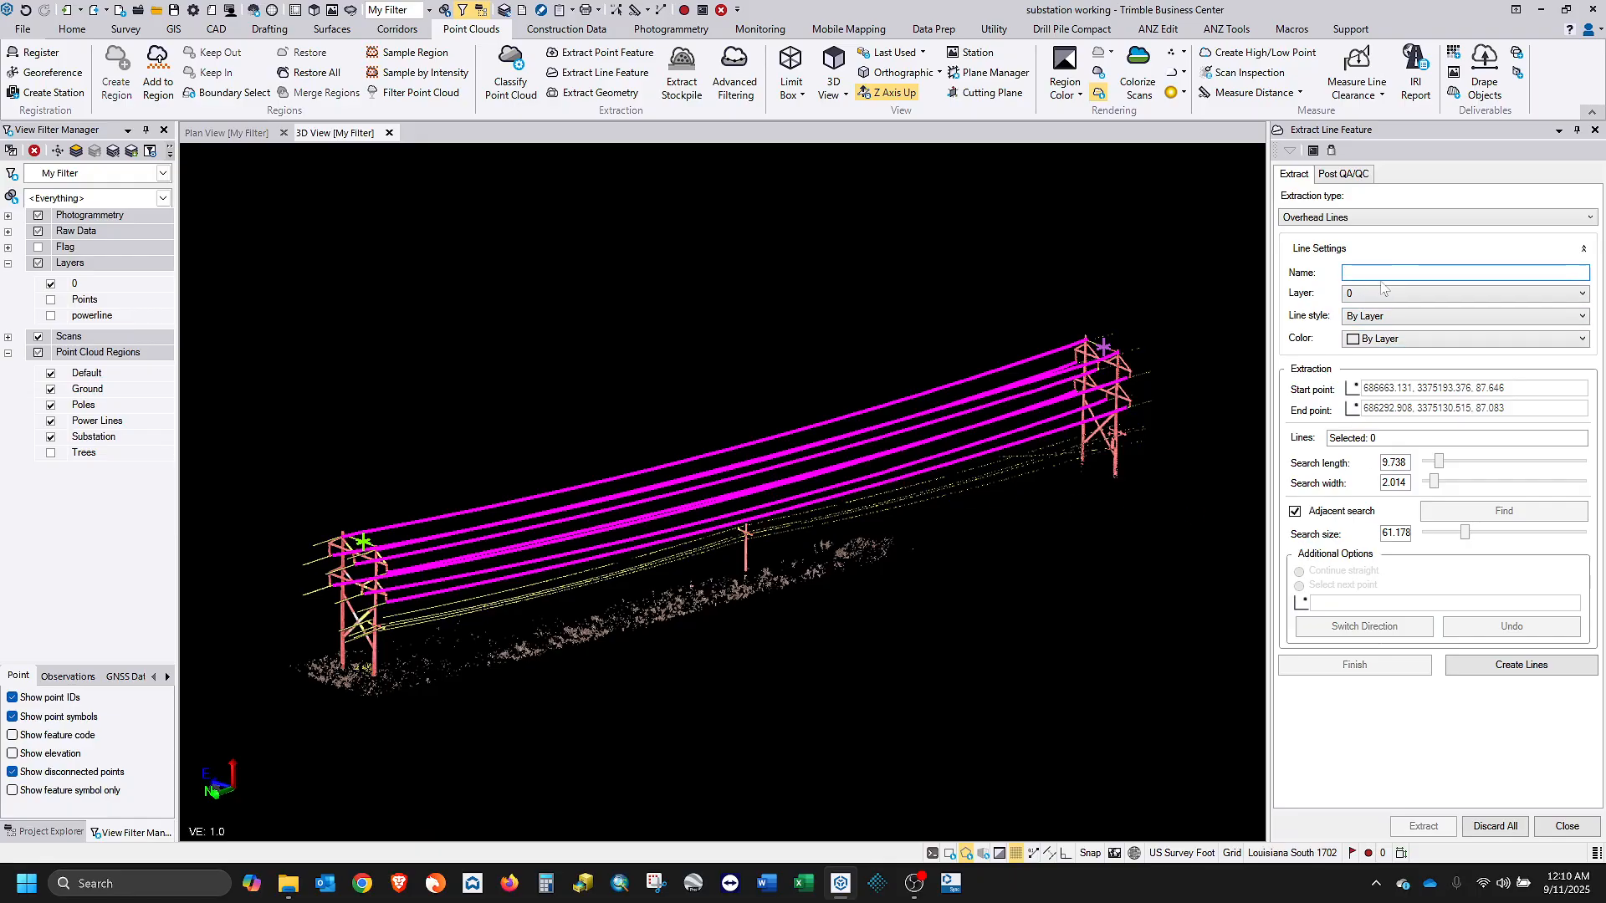
text(line)
click(1382, 296)
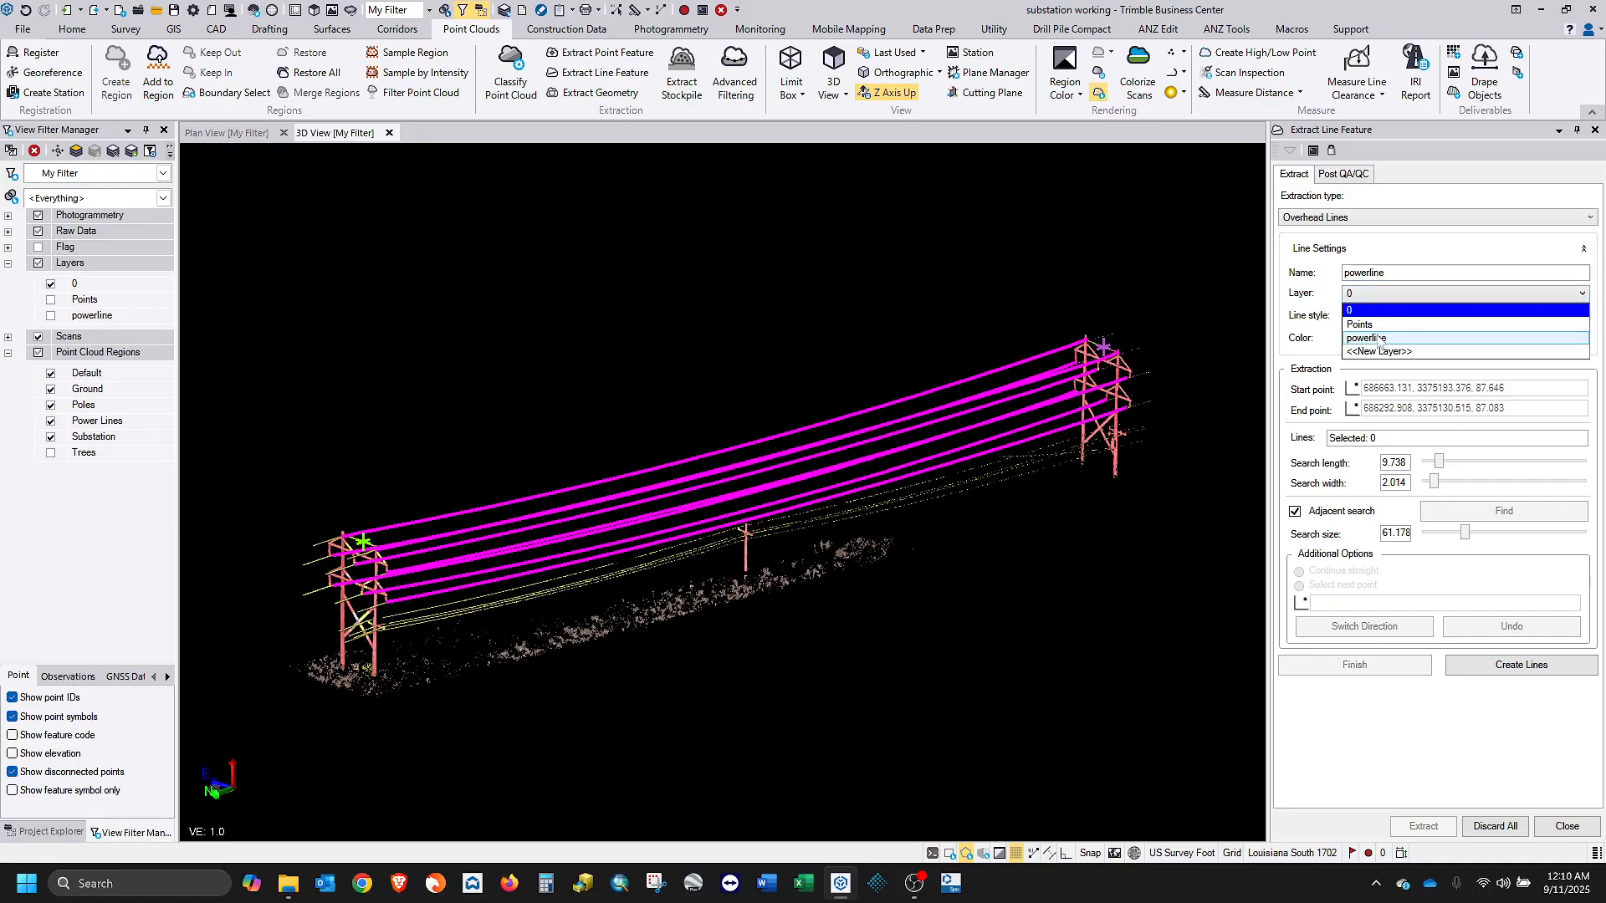
click(1378, 338)
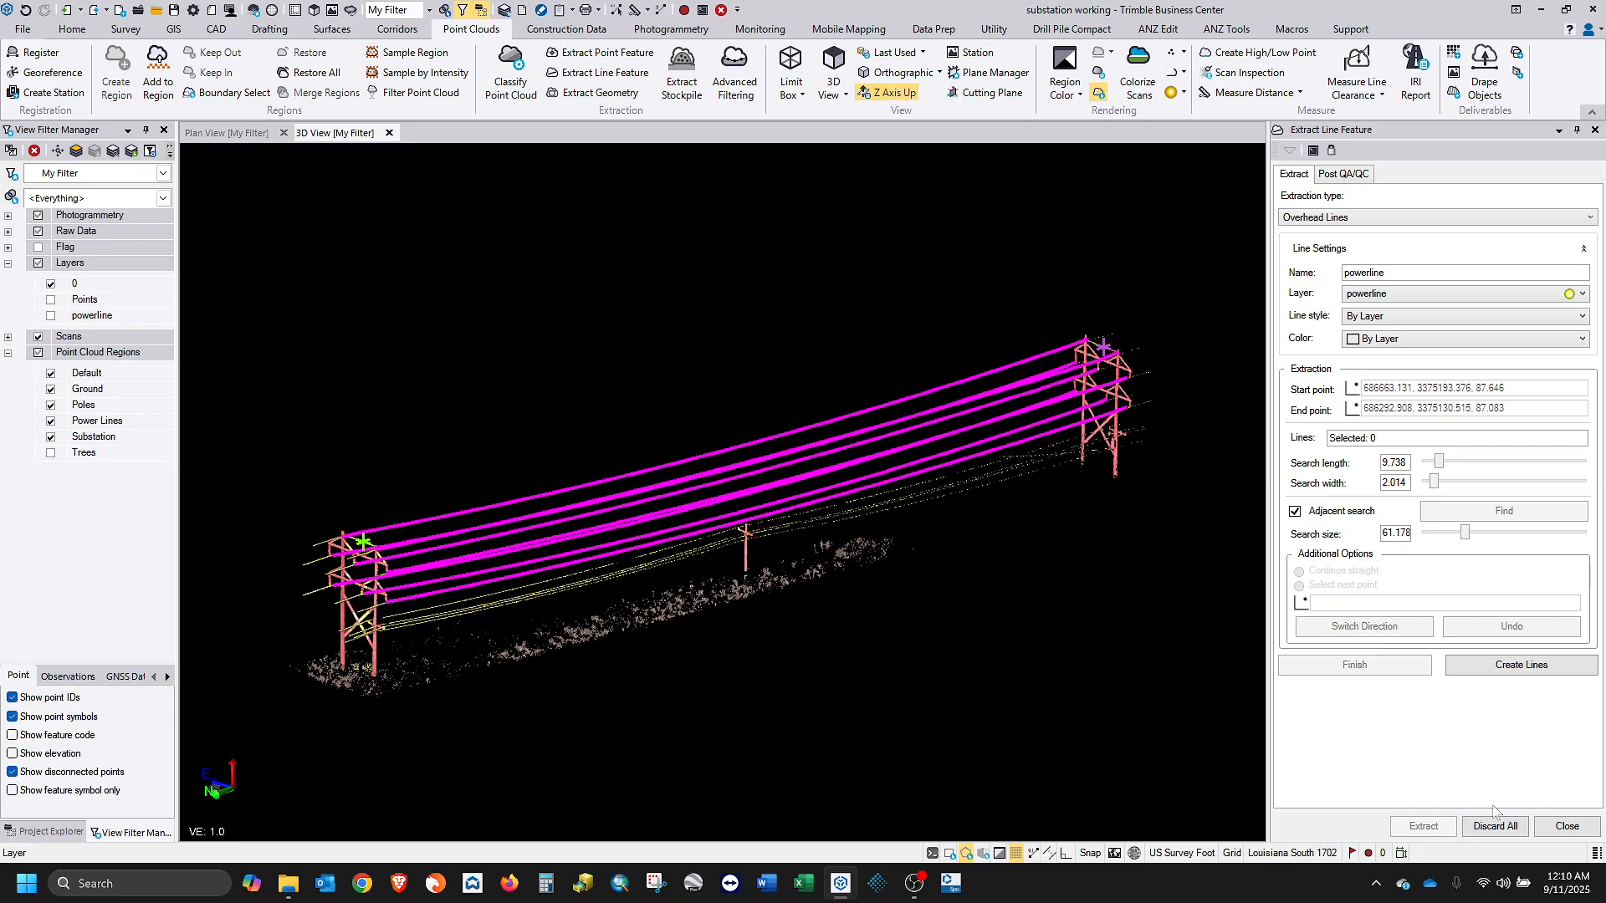
click(1517, 665)
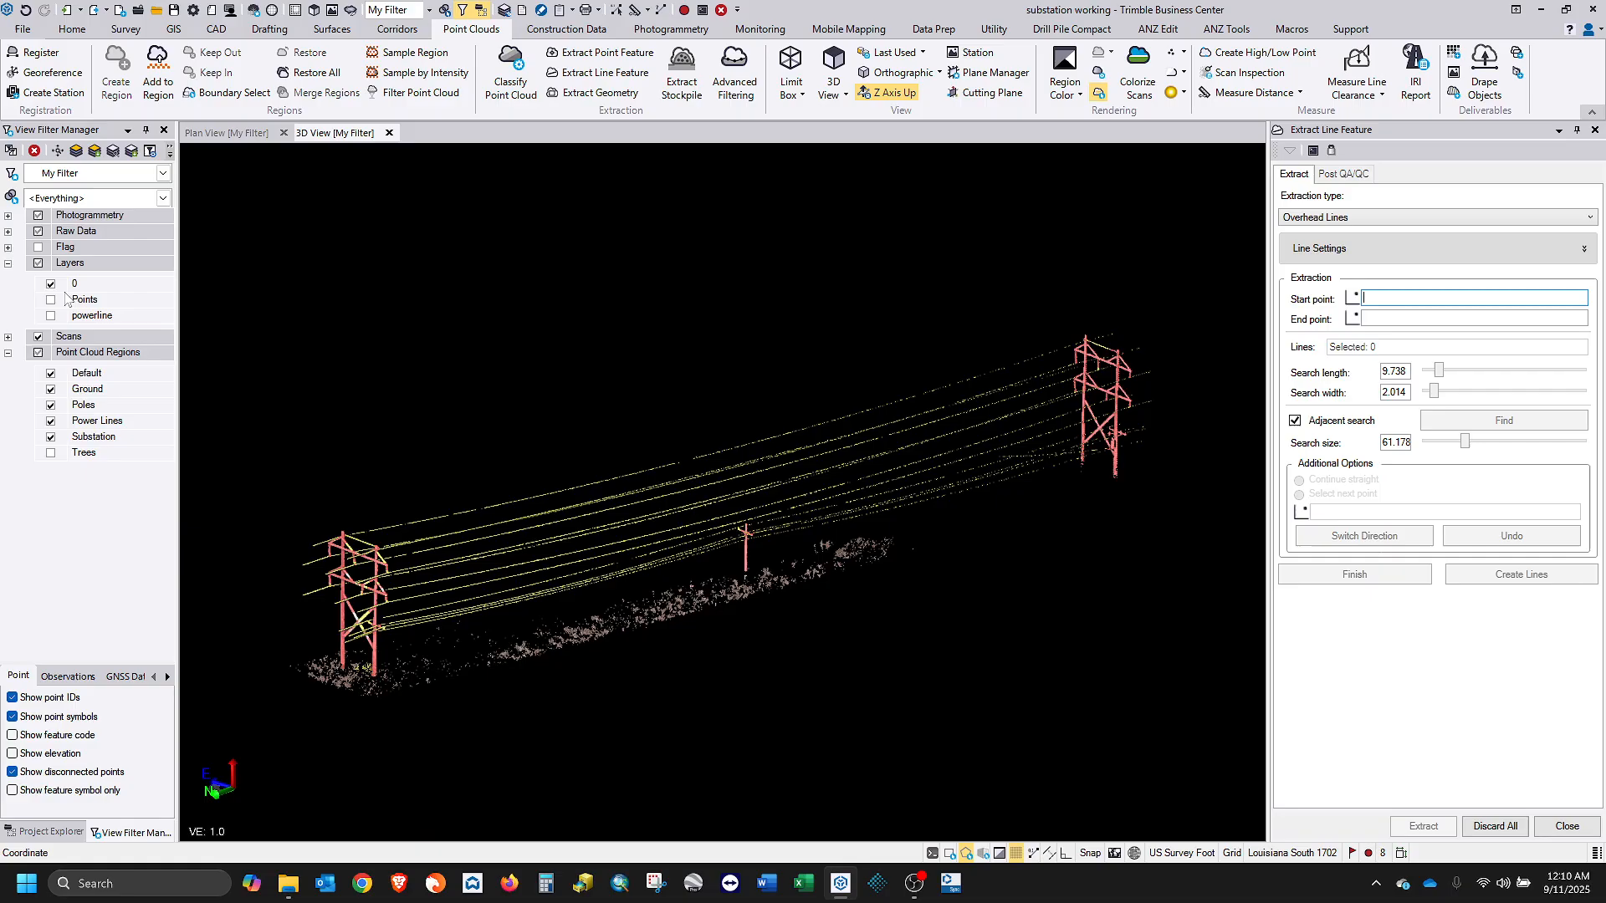
Show the powerline layer, close the line extraction, and hide the Power Lines point cloud region.
click(51, 316)
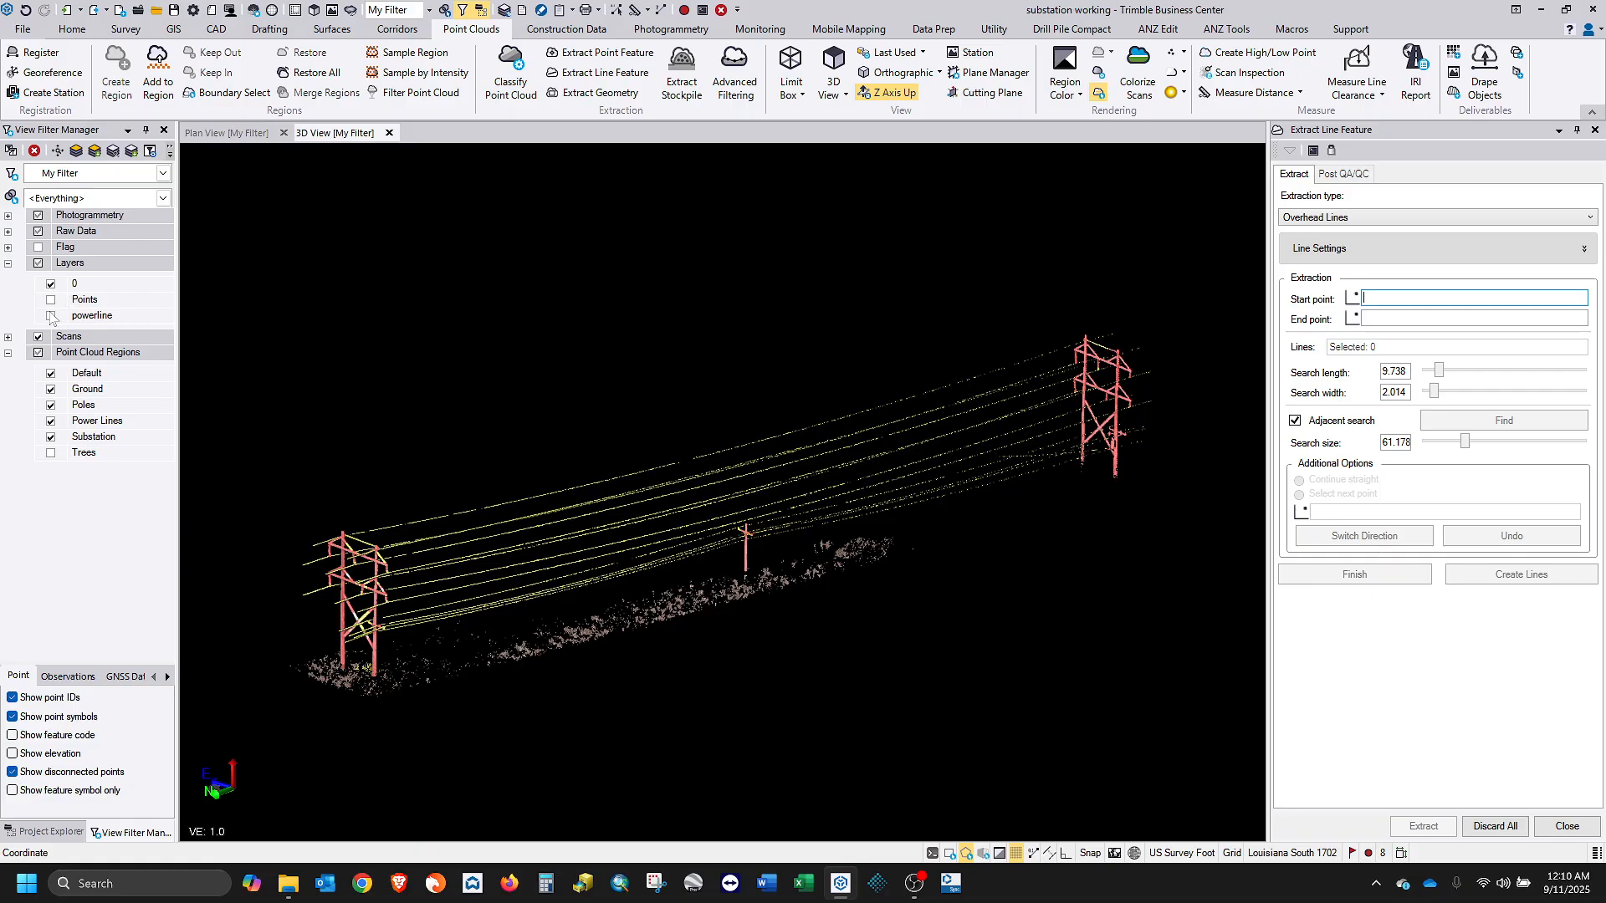
click(1567, 826)
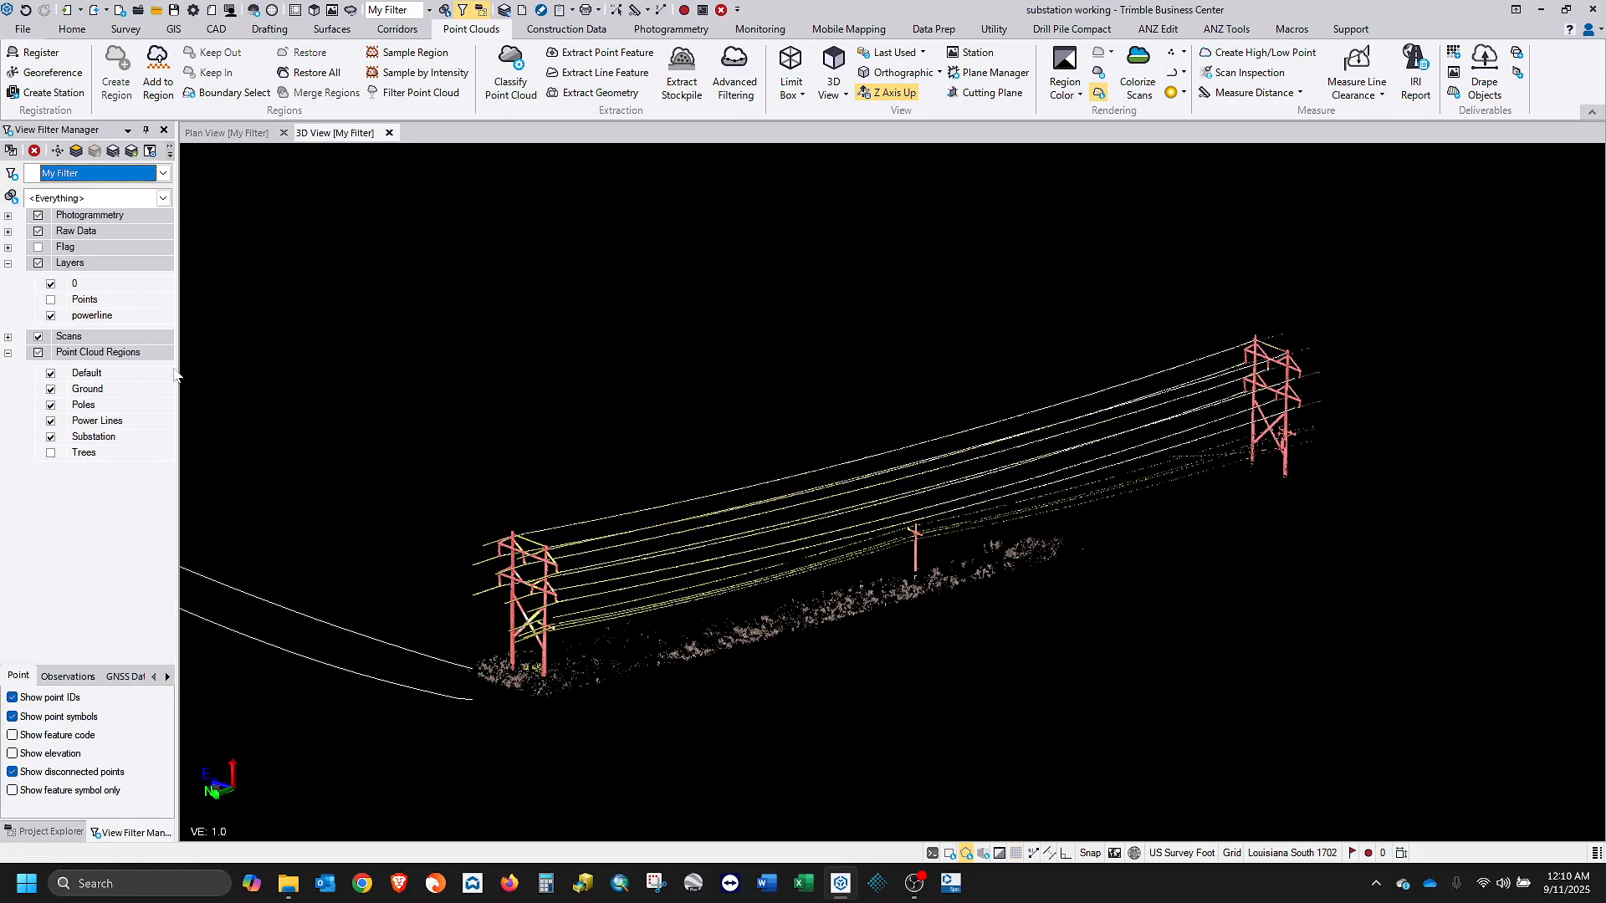
click(51, 420)
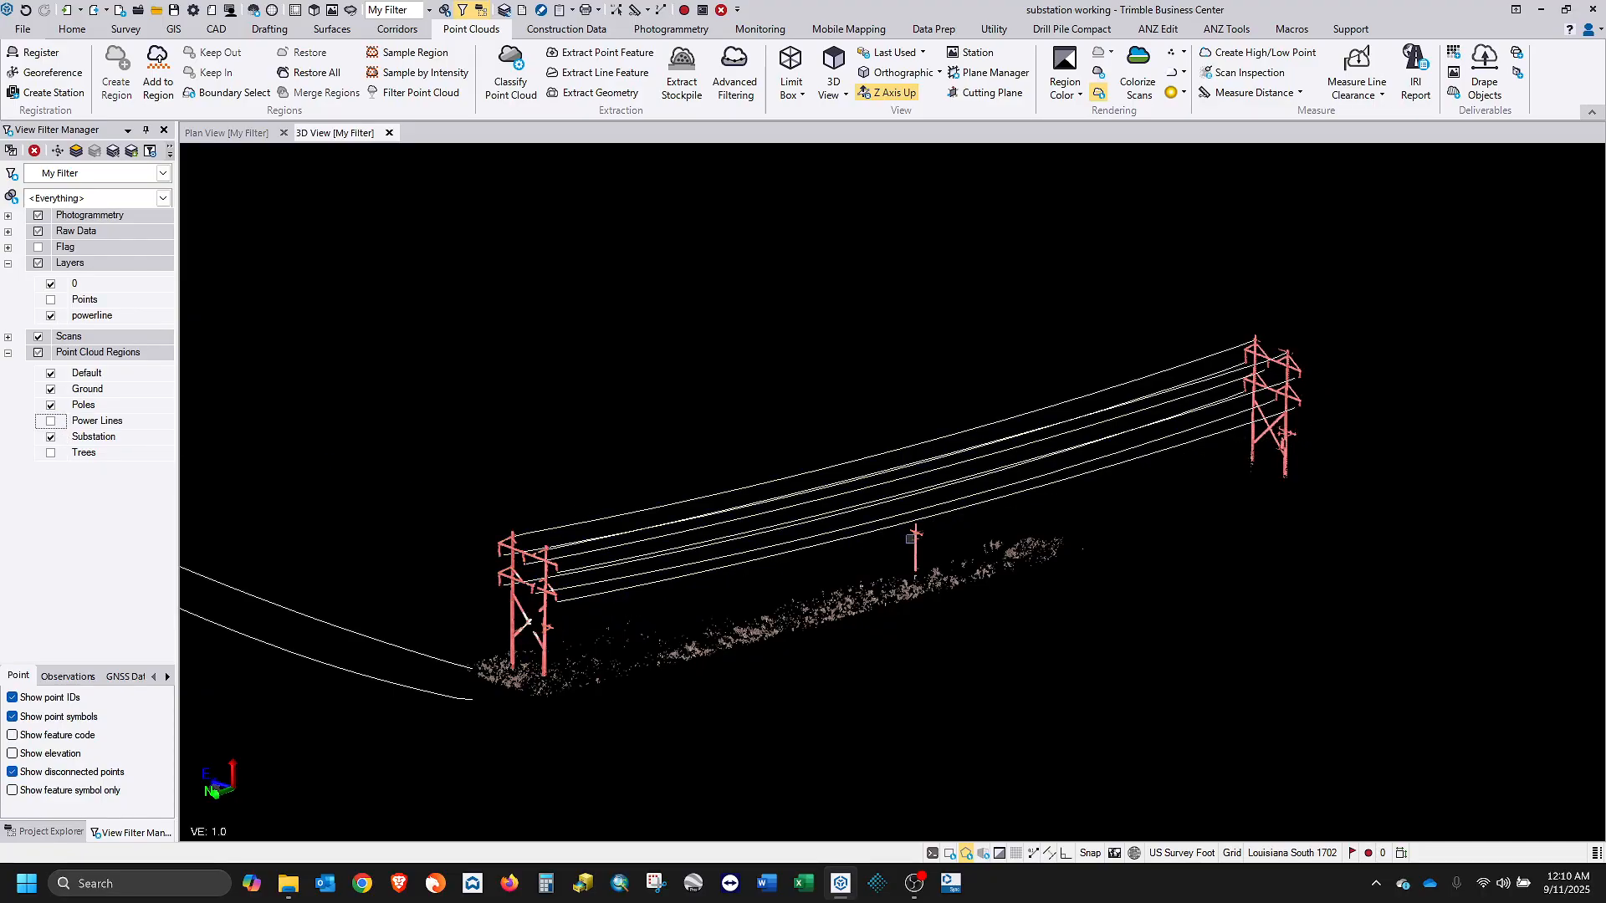
Inspect the created lines from several angles and hide all point cloud regions, leaving only the linework displayed.
middle_drag(910, 539, 848, 543)
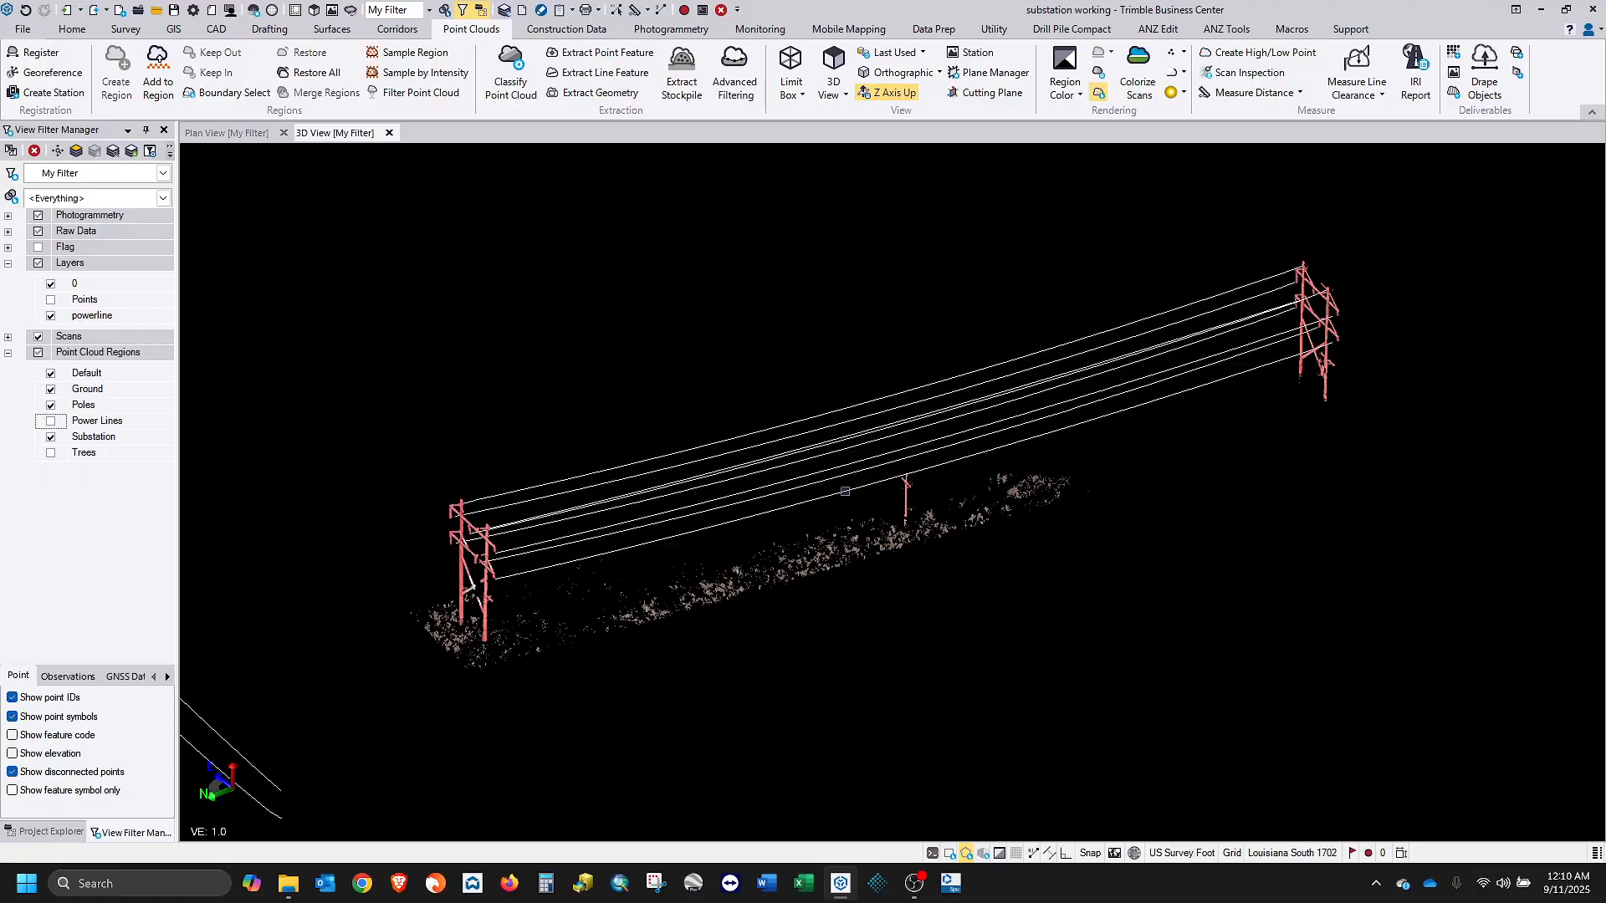
middle_drag(841, 491, 1124, 453)
scroll(839, 475, down, 2)
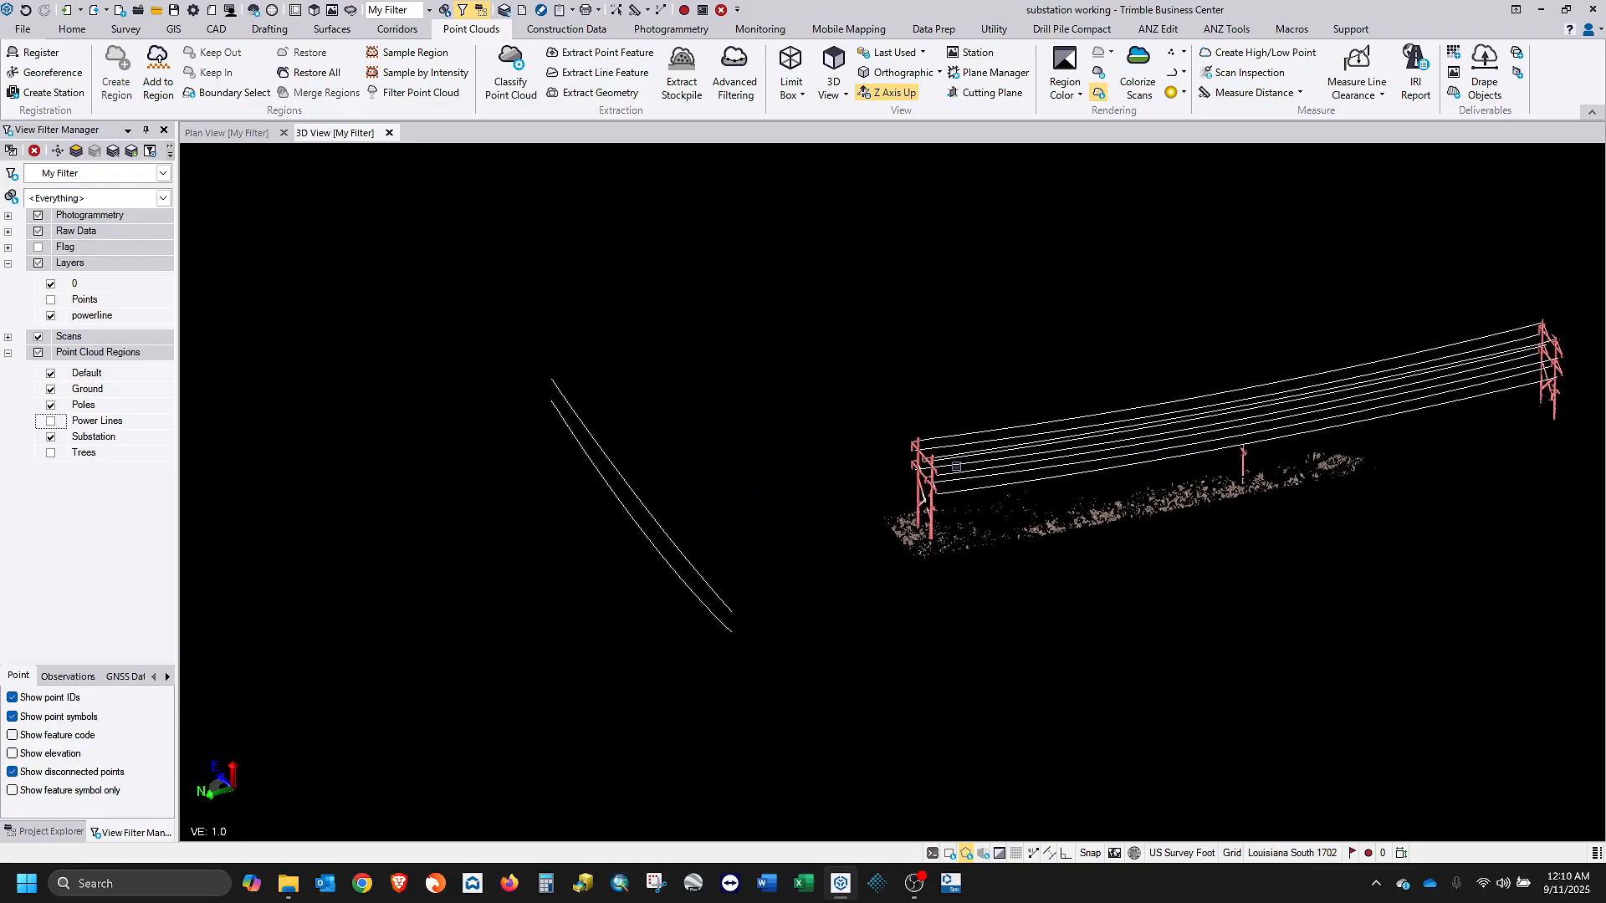
middle_drag(956, 466, 1074, 457)
scroll(1074, 457, down, 2)
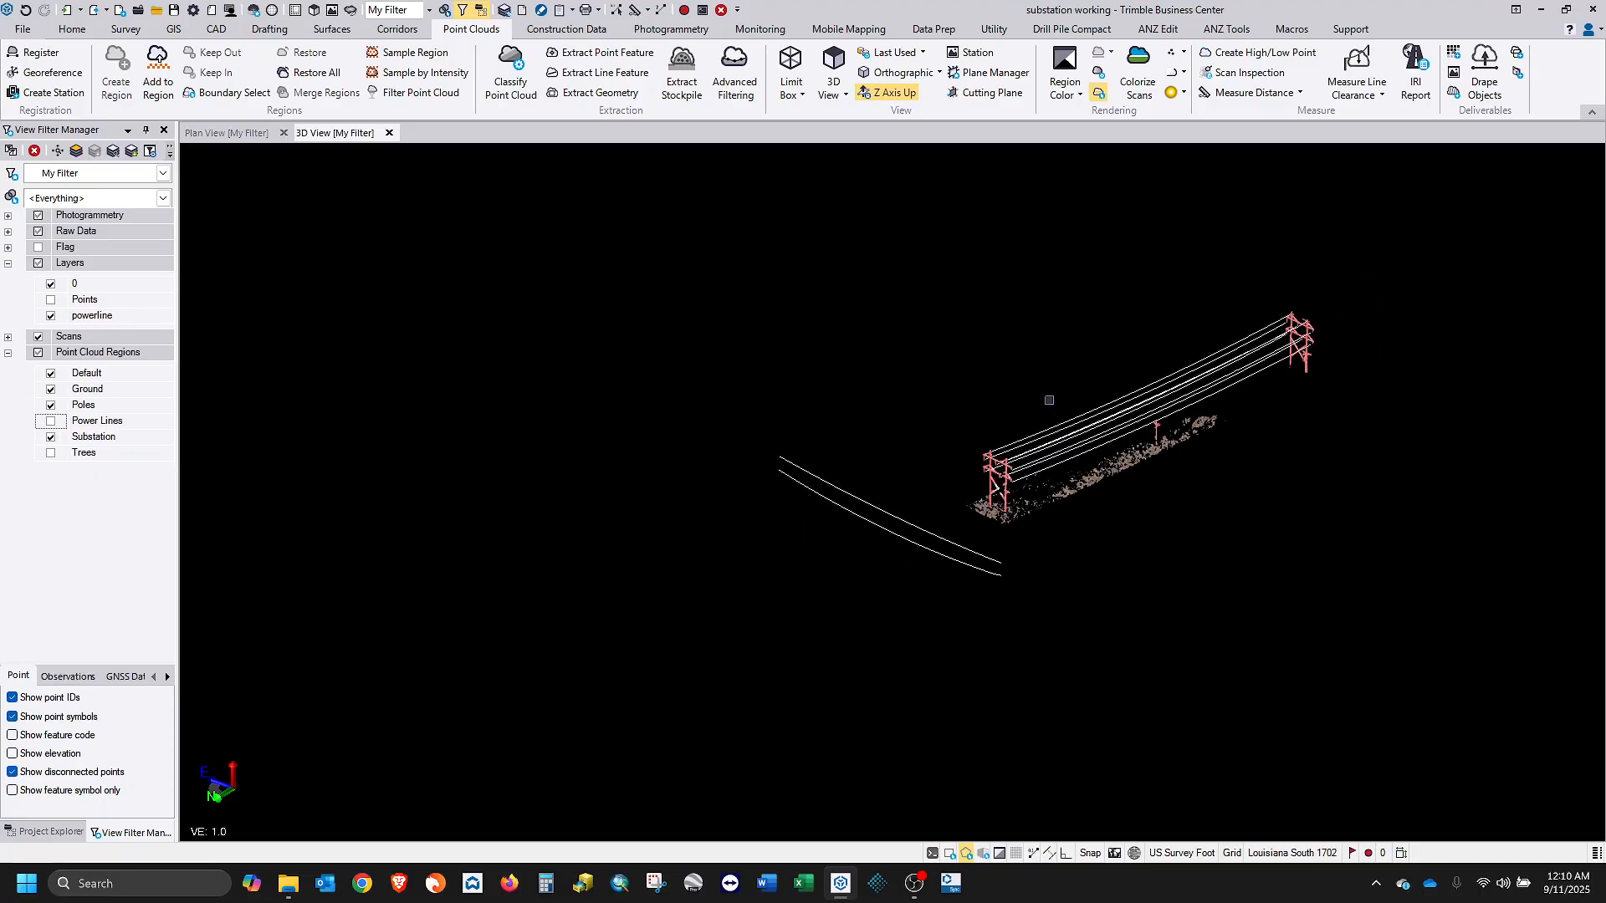
drag(1072, 389, 404, 365)
click(38, 353)
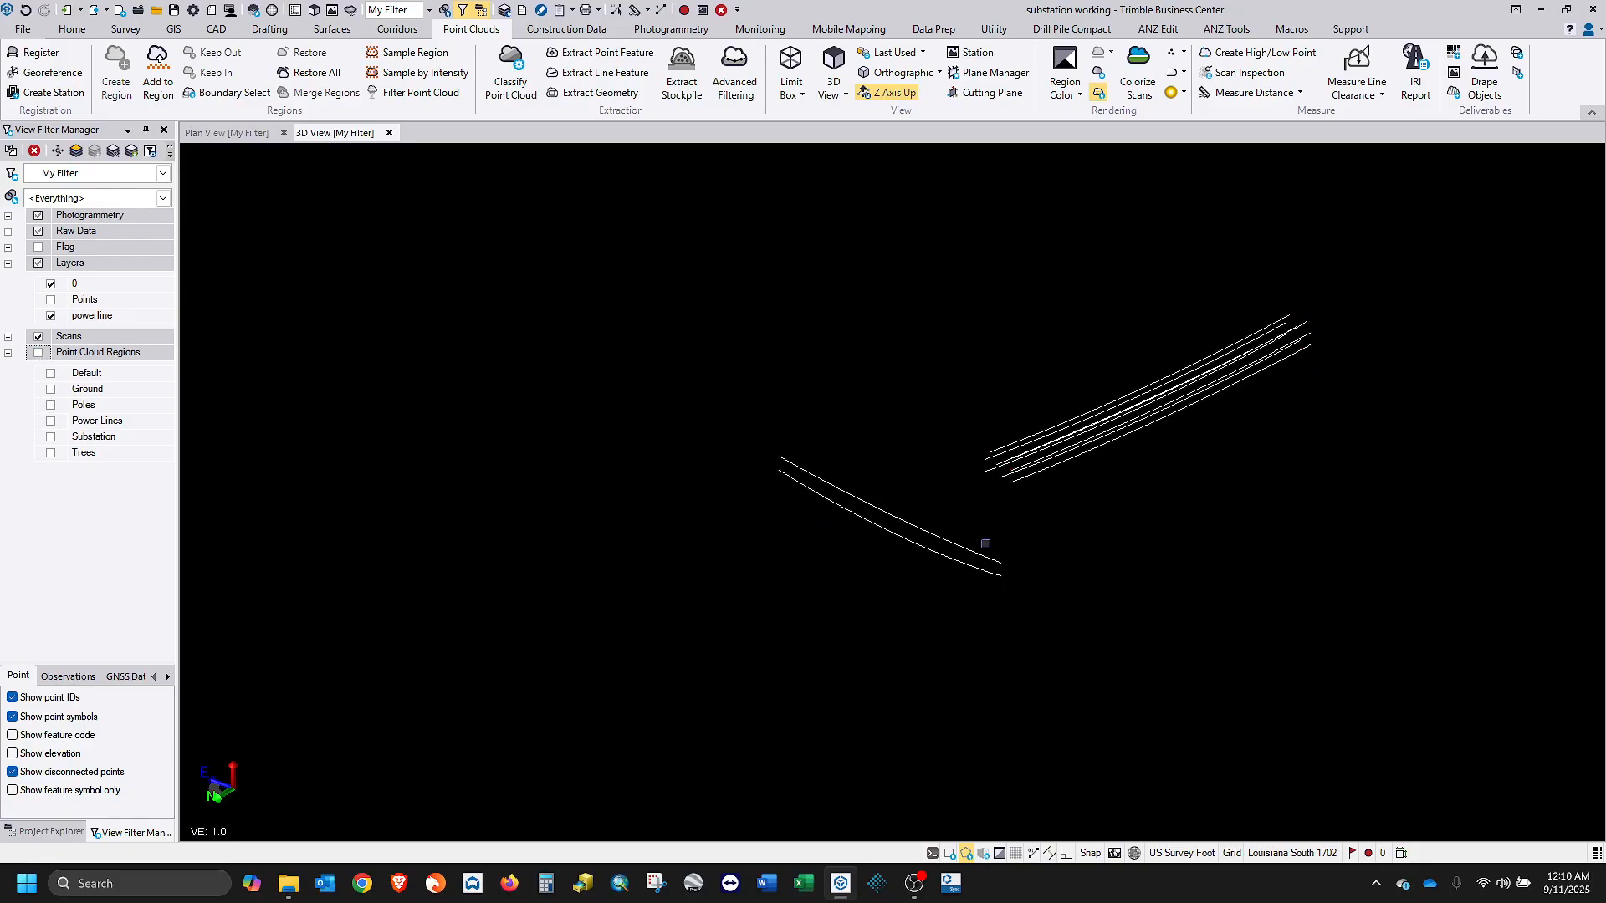
Select all the extracted power lines and review the CAD export formats and DWG exporter settings for them, without exporting.
middle_drag(1004, 541, 896, 523)
drag(694, 343, 876, 598)
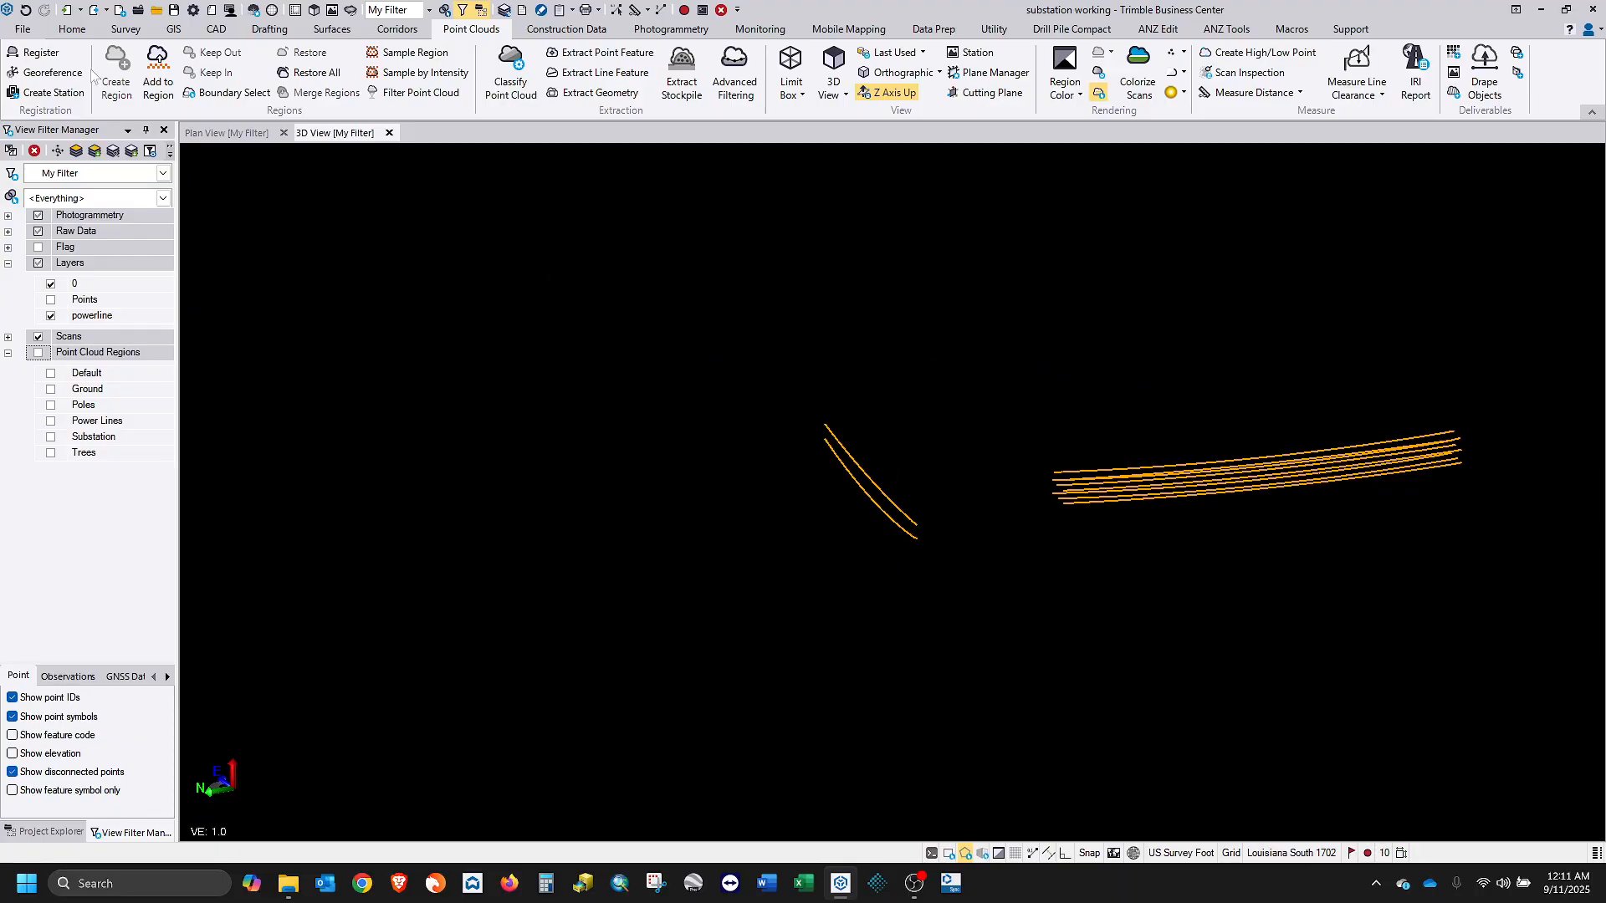
click(72, 30)
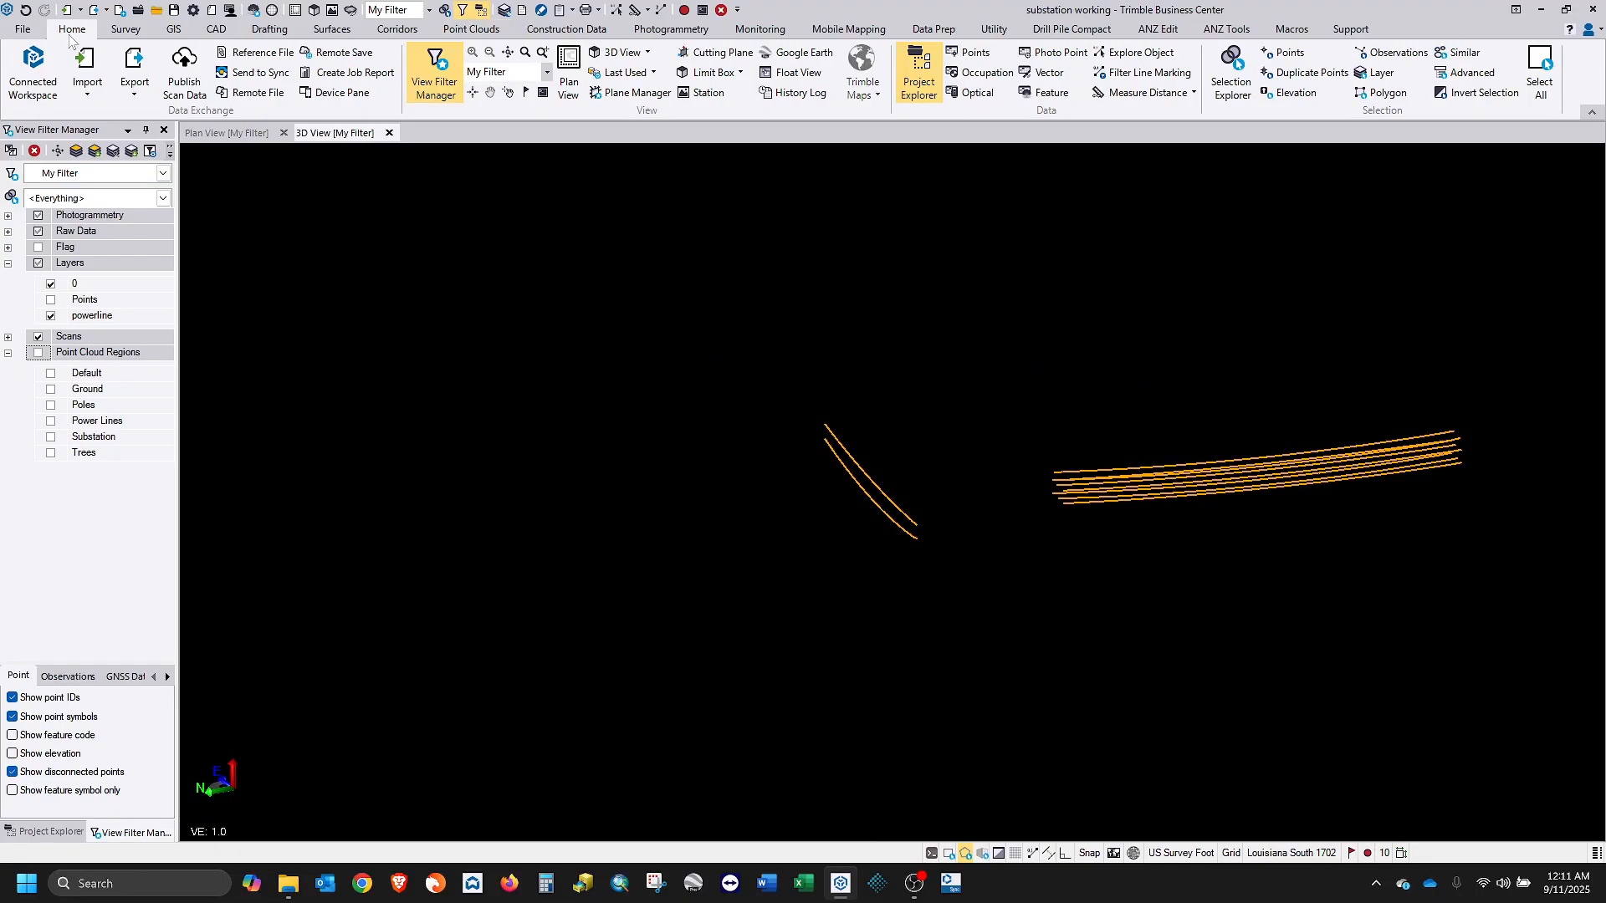
click(134, 67)
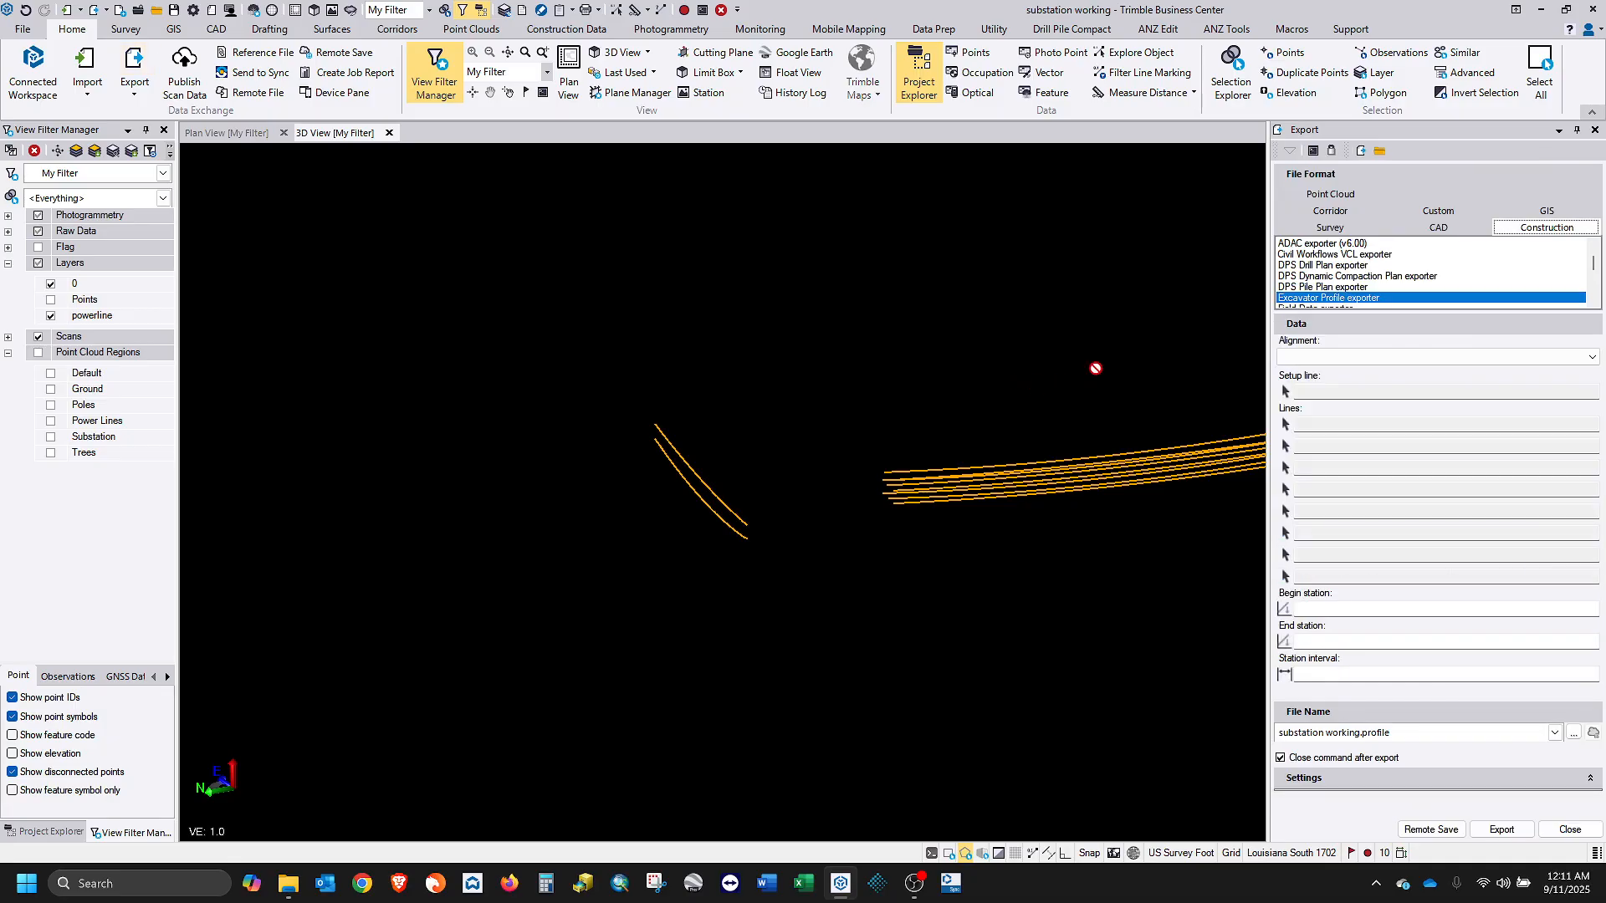
click(1437, 227)
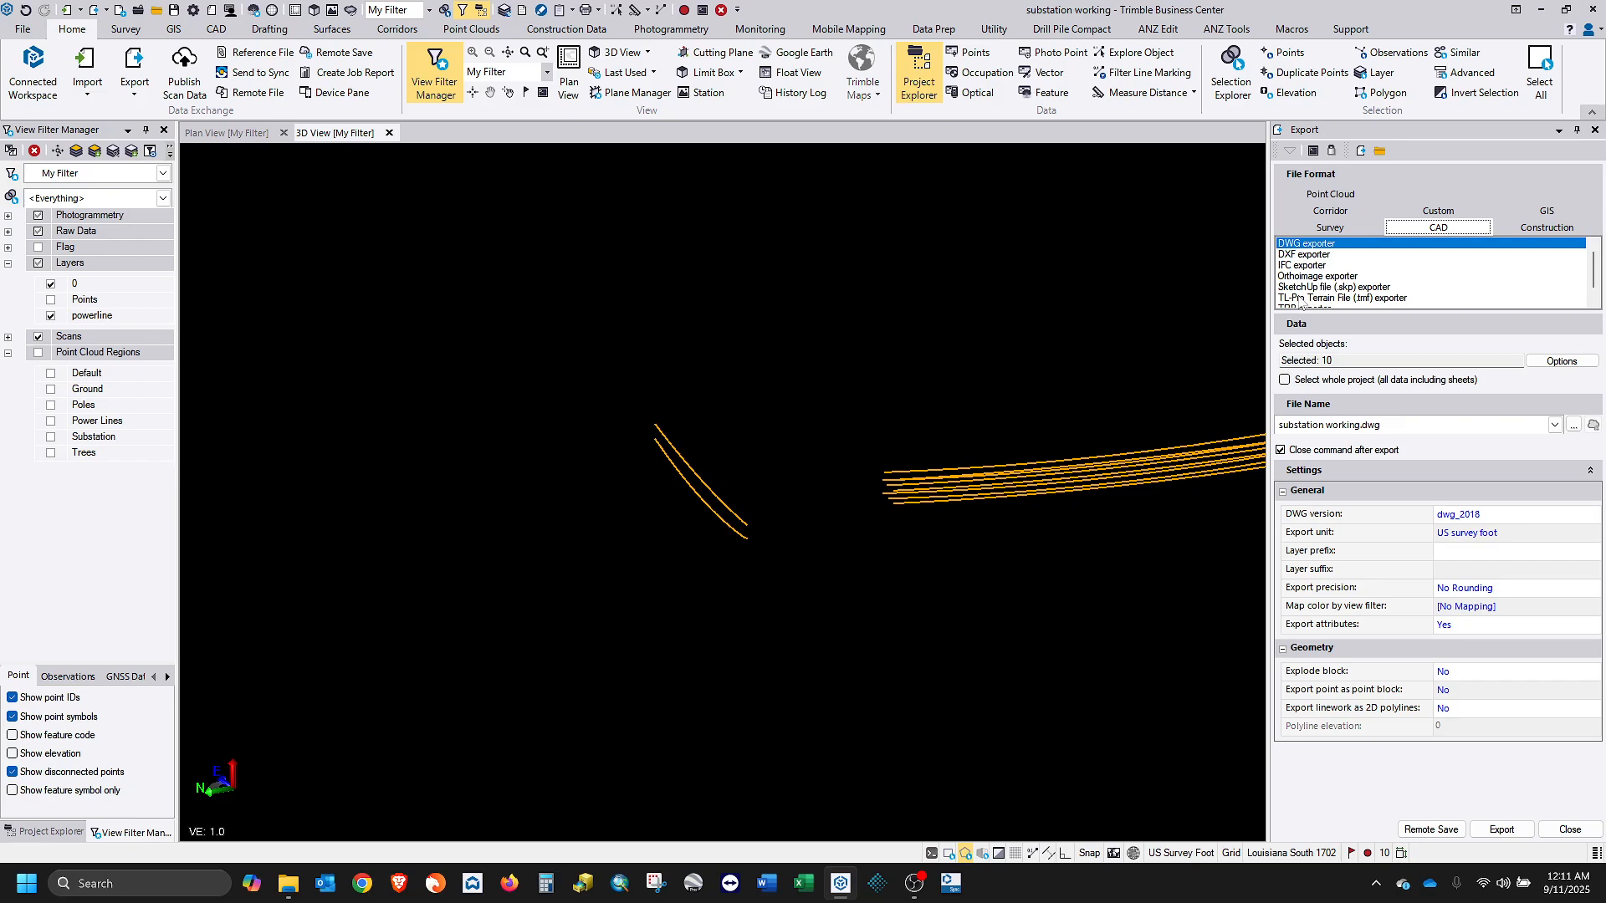
scroll(1364, 284, down, 1)
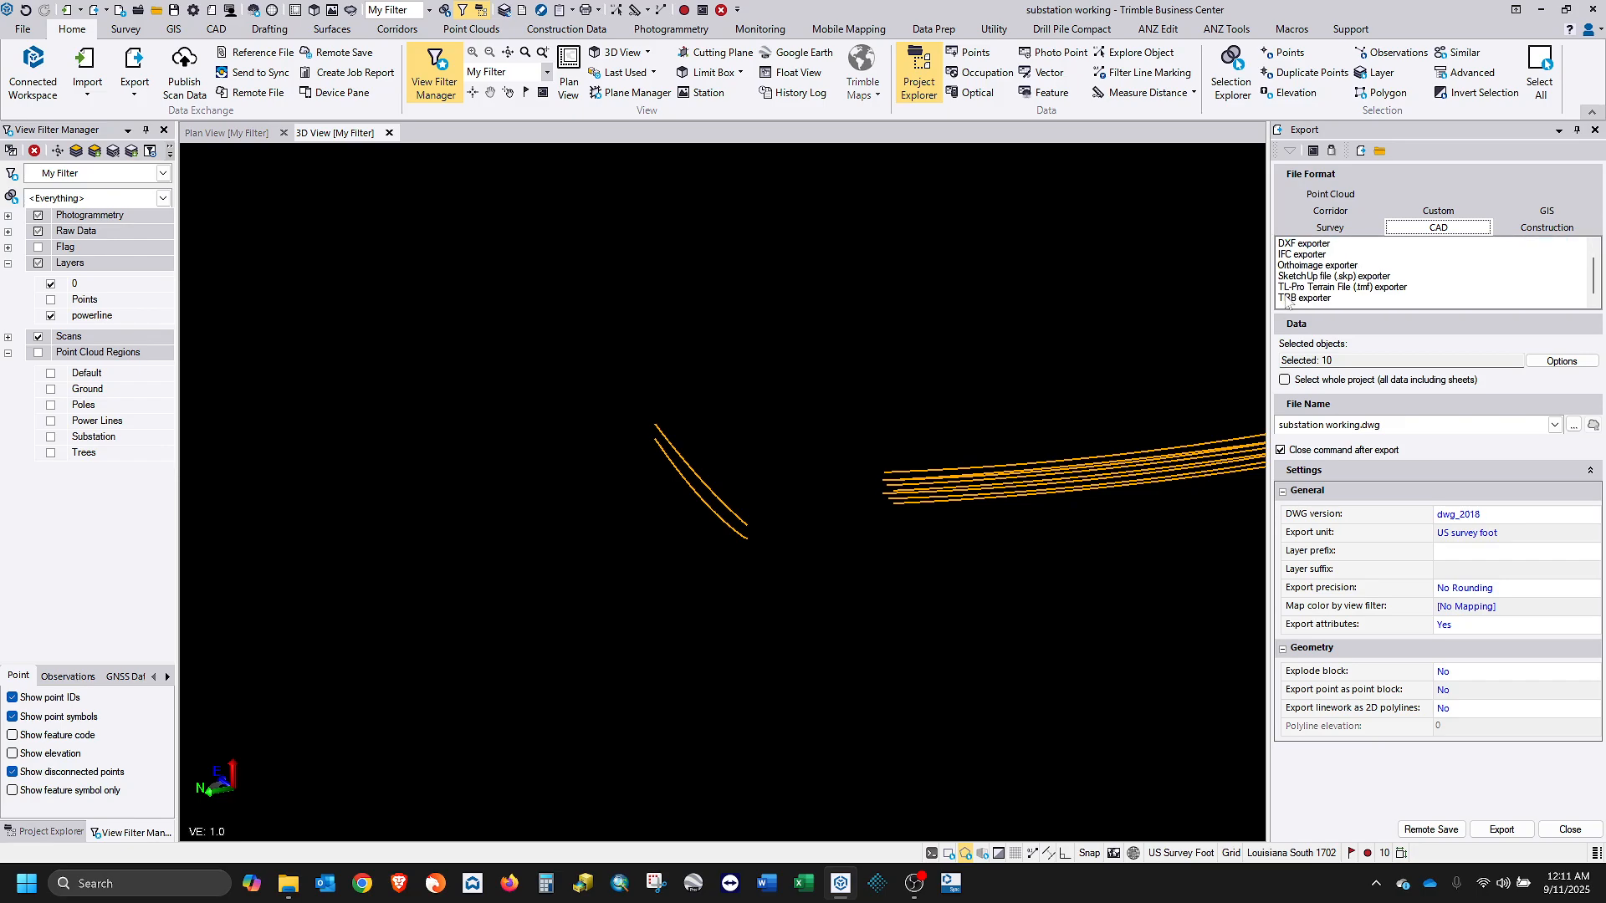
scroll(1304, 276, up, 1)
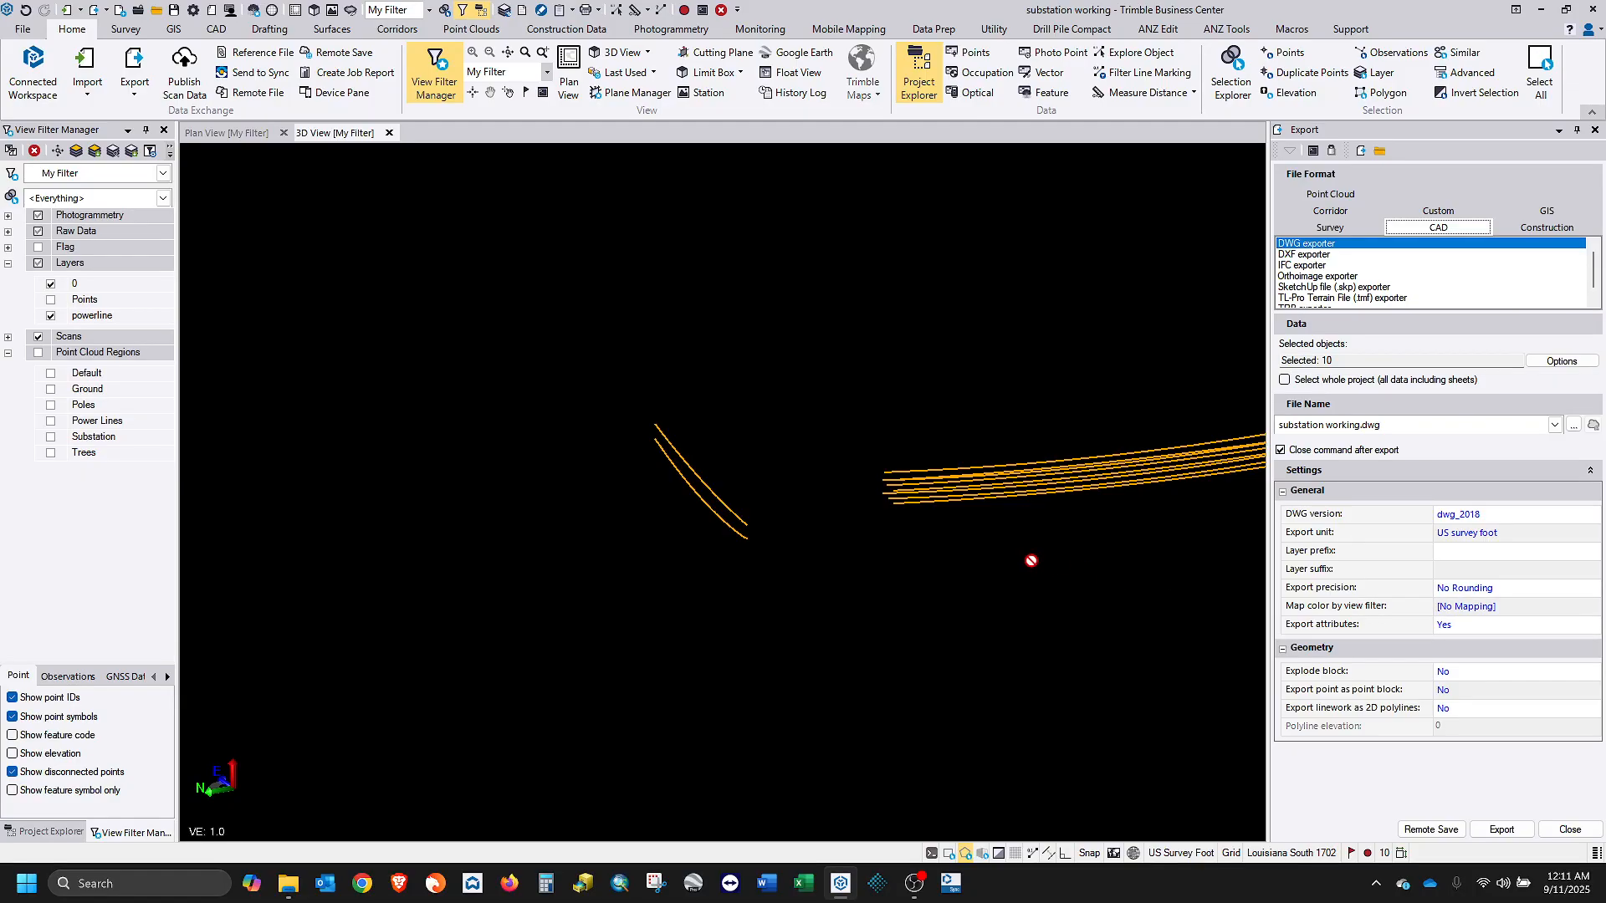
middle_drag(1004, 551, 729, 532)
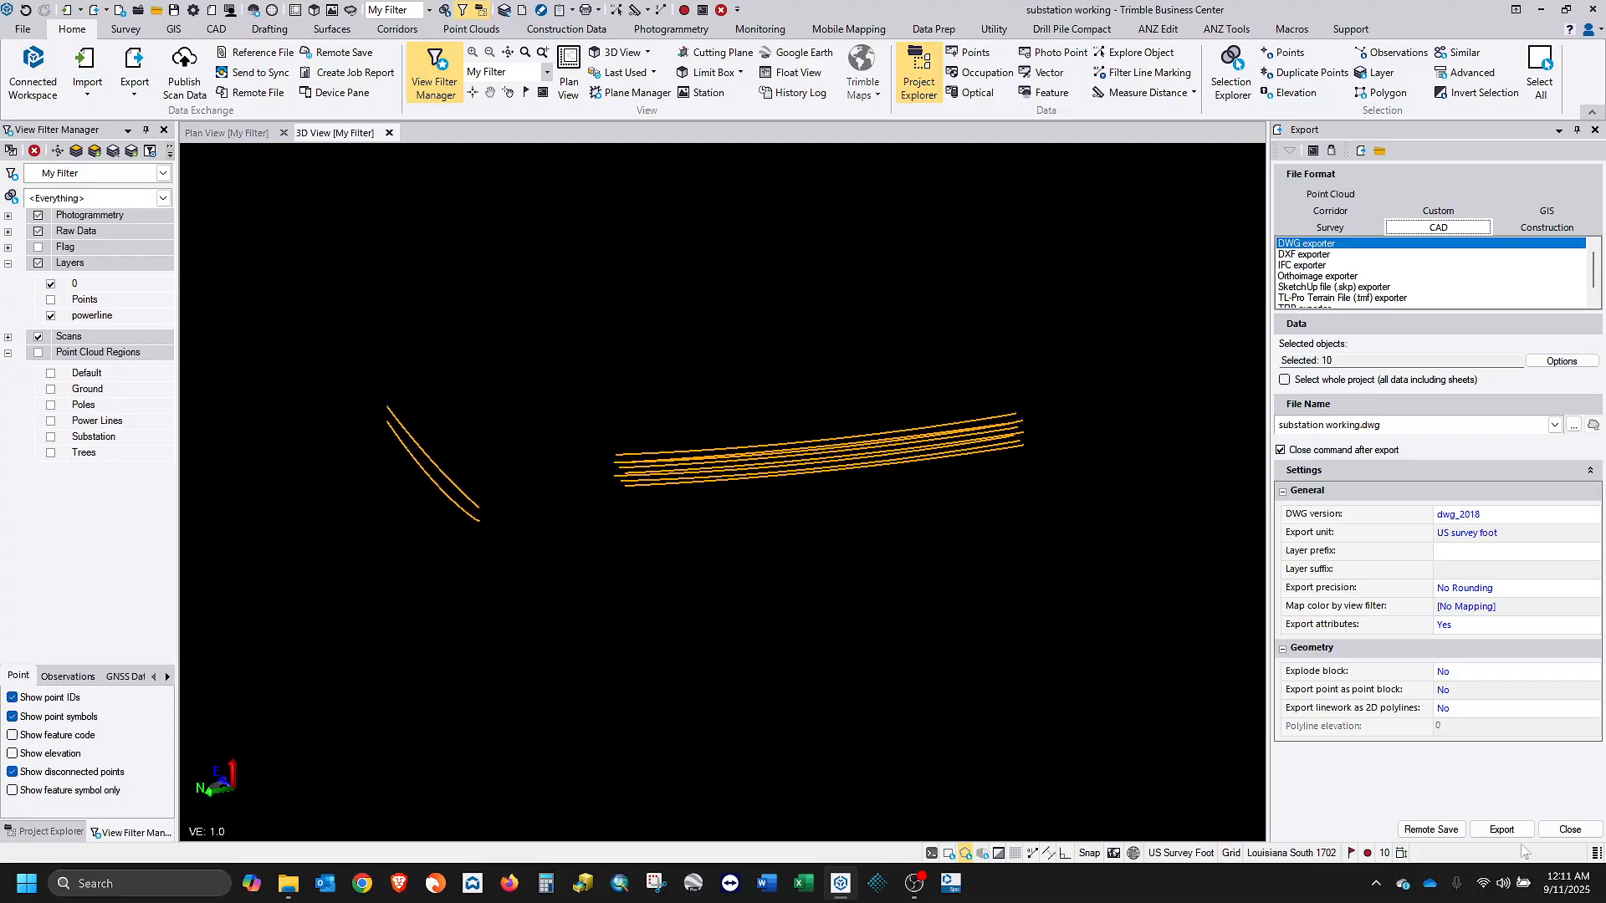
click(1569, 829)
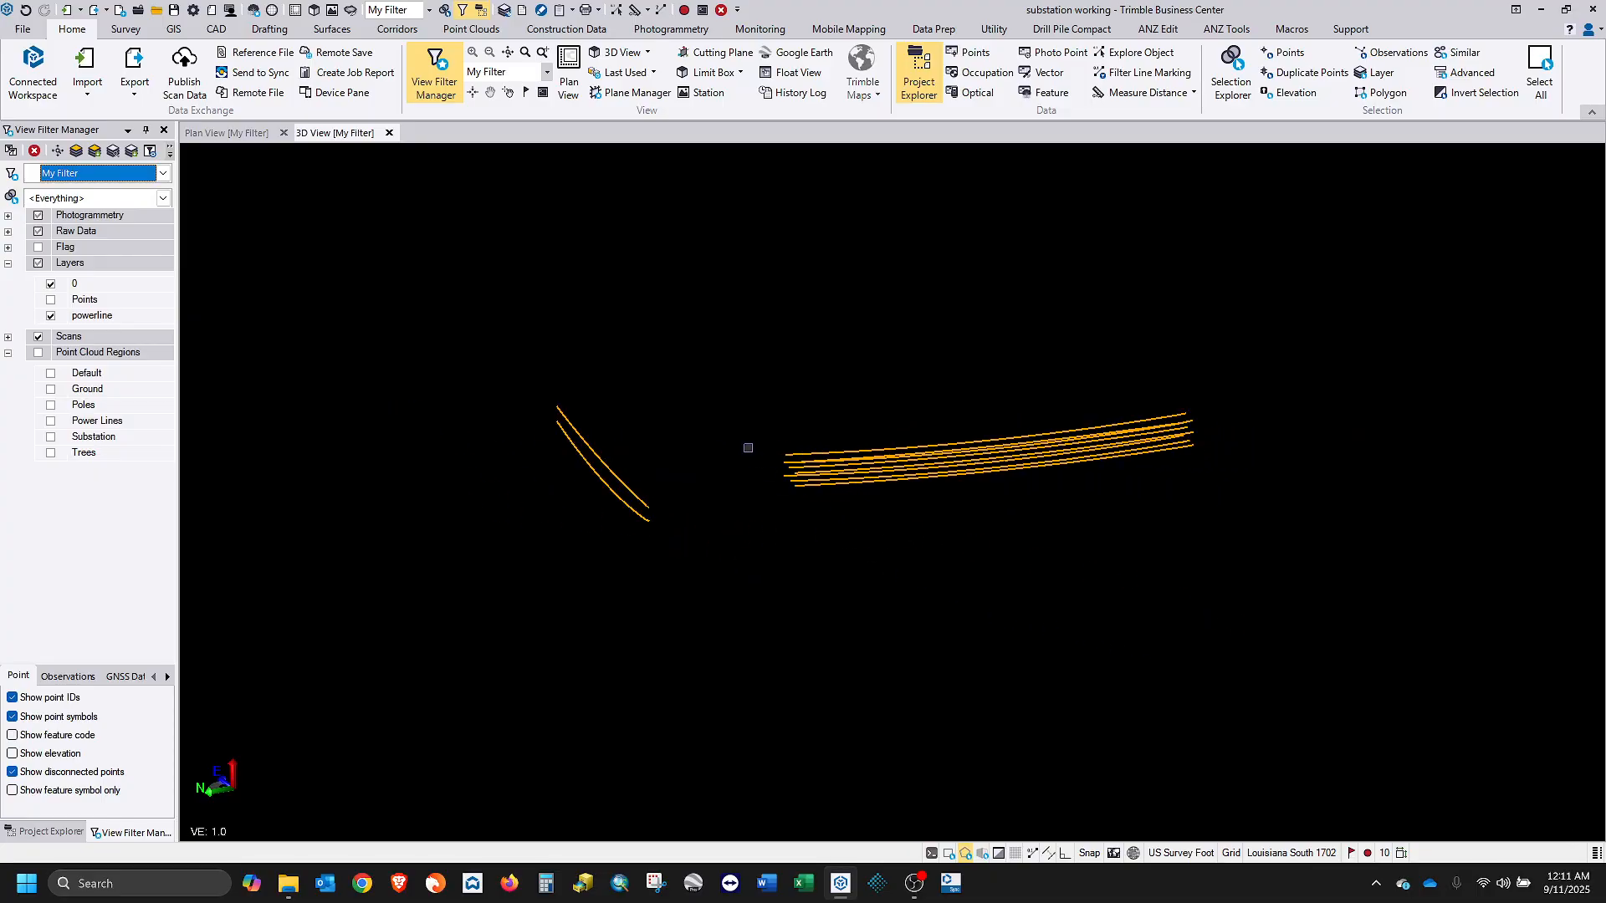
mouse_move(794, 472)
shift+middle_down()
mouse_move(957, 466)
mouse_move(592, 442)
shift+middle_up()
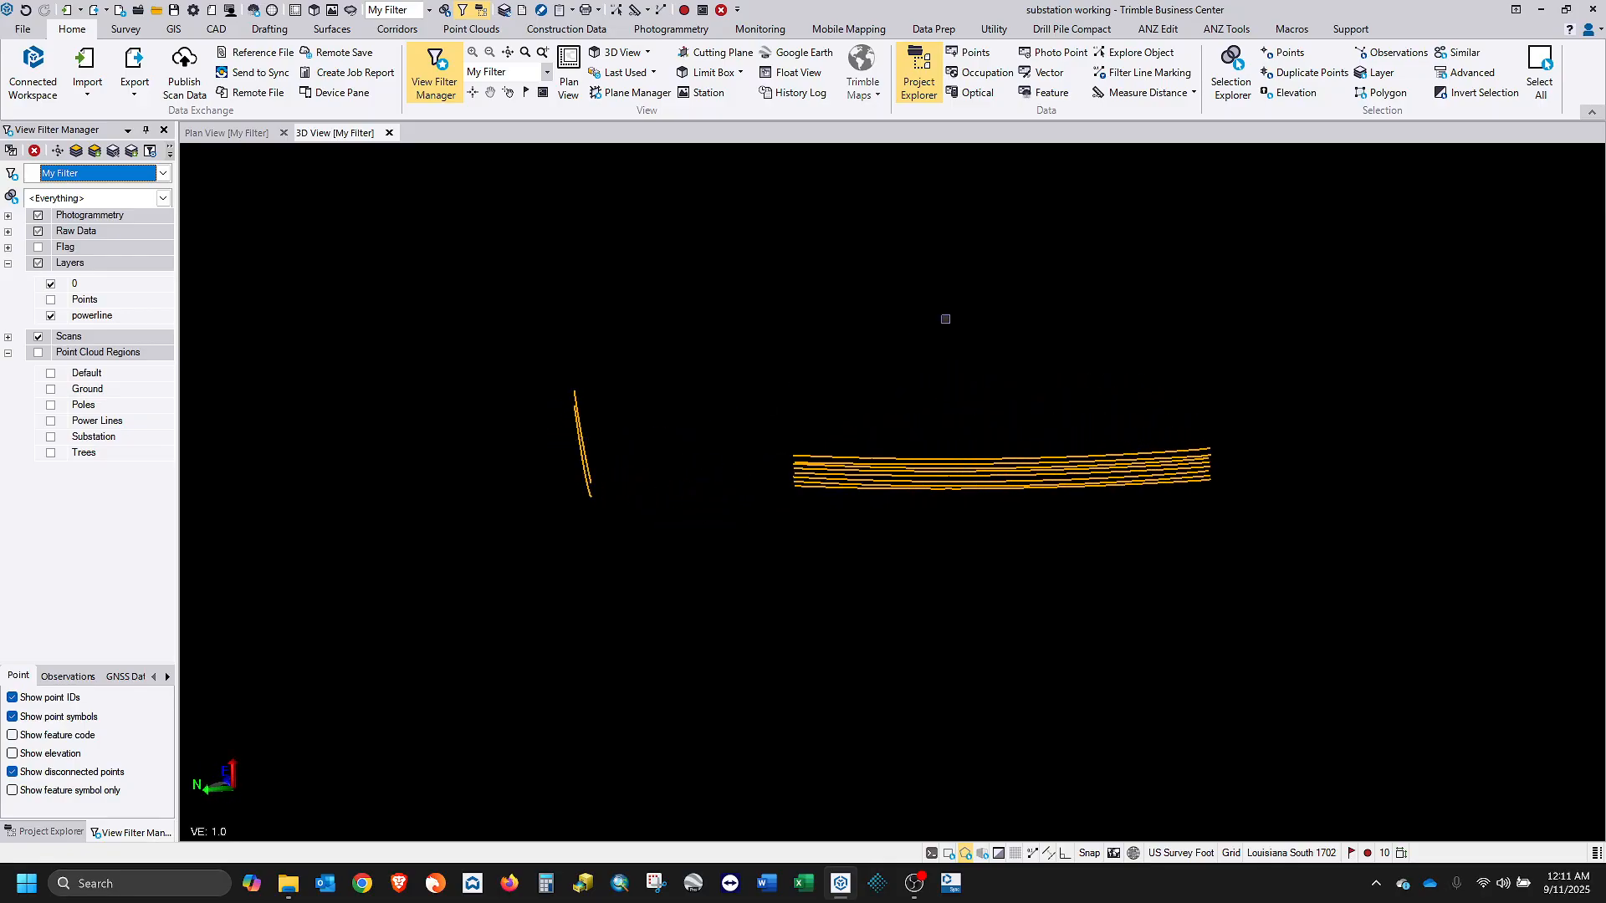
click(502, 32)
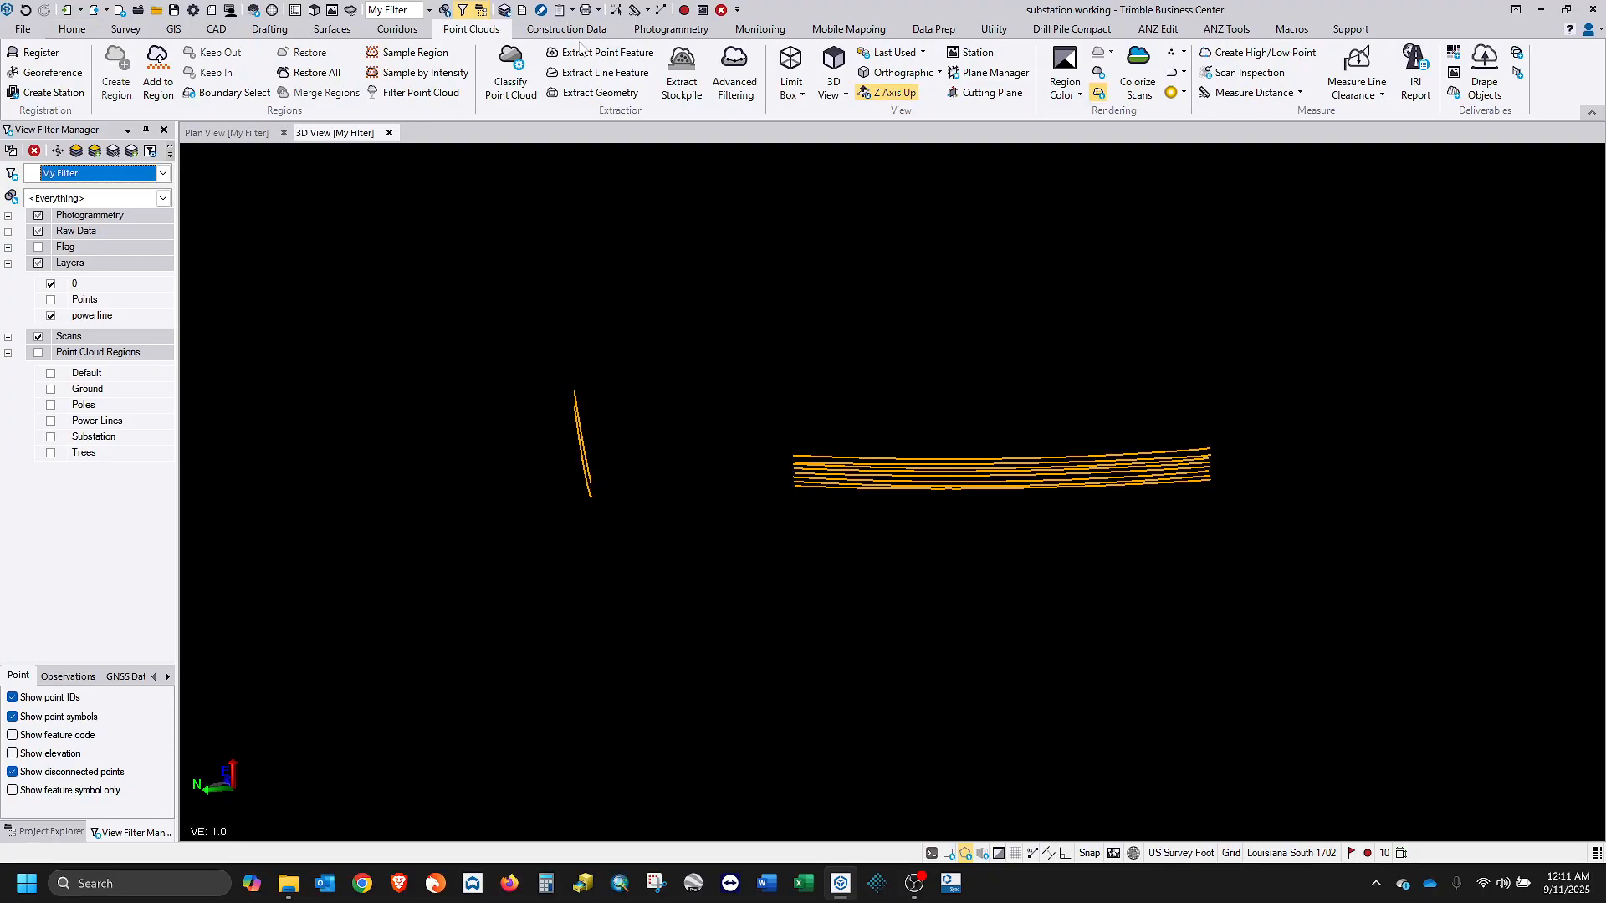
Show the Poles and Power Lines point cloud regions alongside the linework, and restore all hidden points of the cloud.
scroll(827, 392, down, 3)
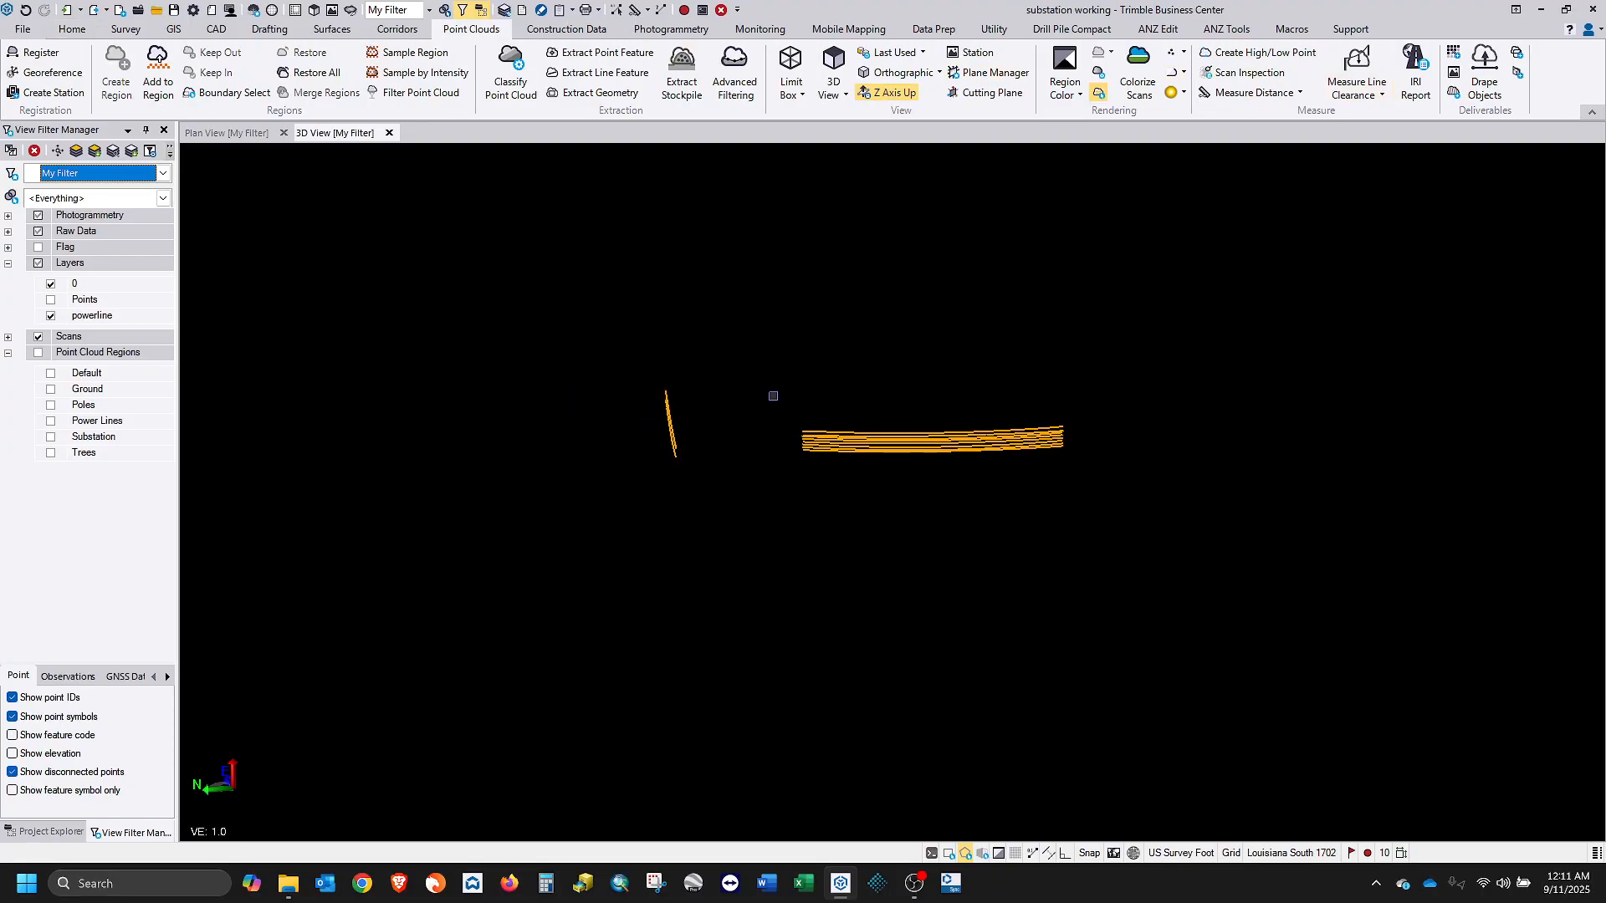
click(50, 404)
click(51, 421)
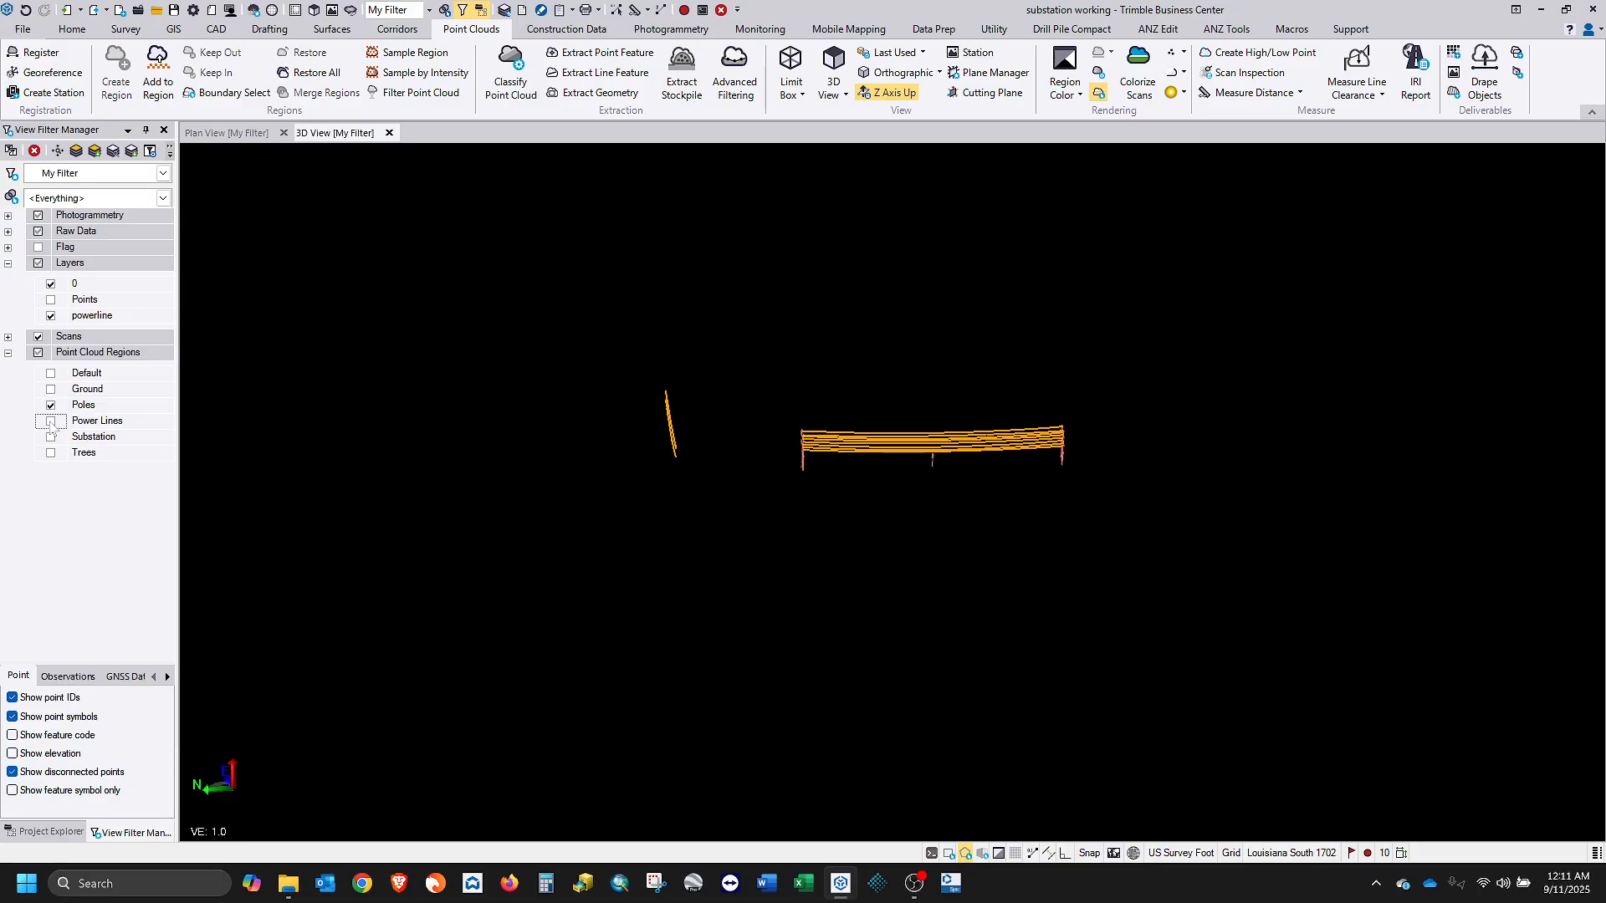
scroll(752, 451, up, 3)
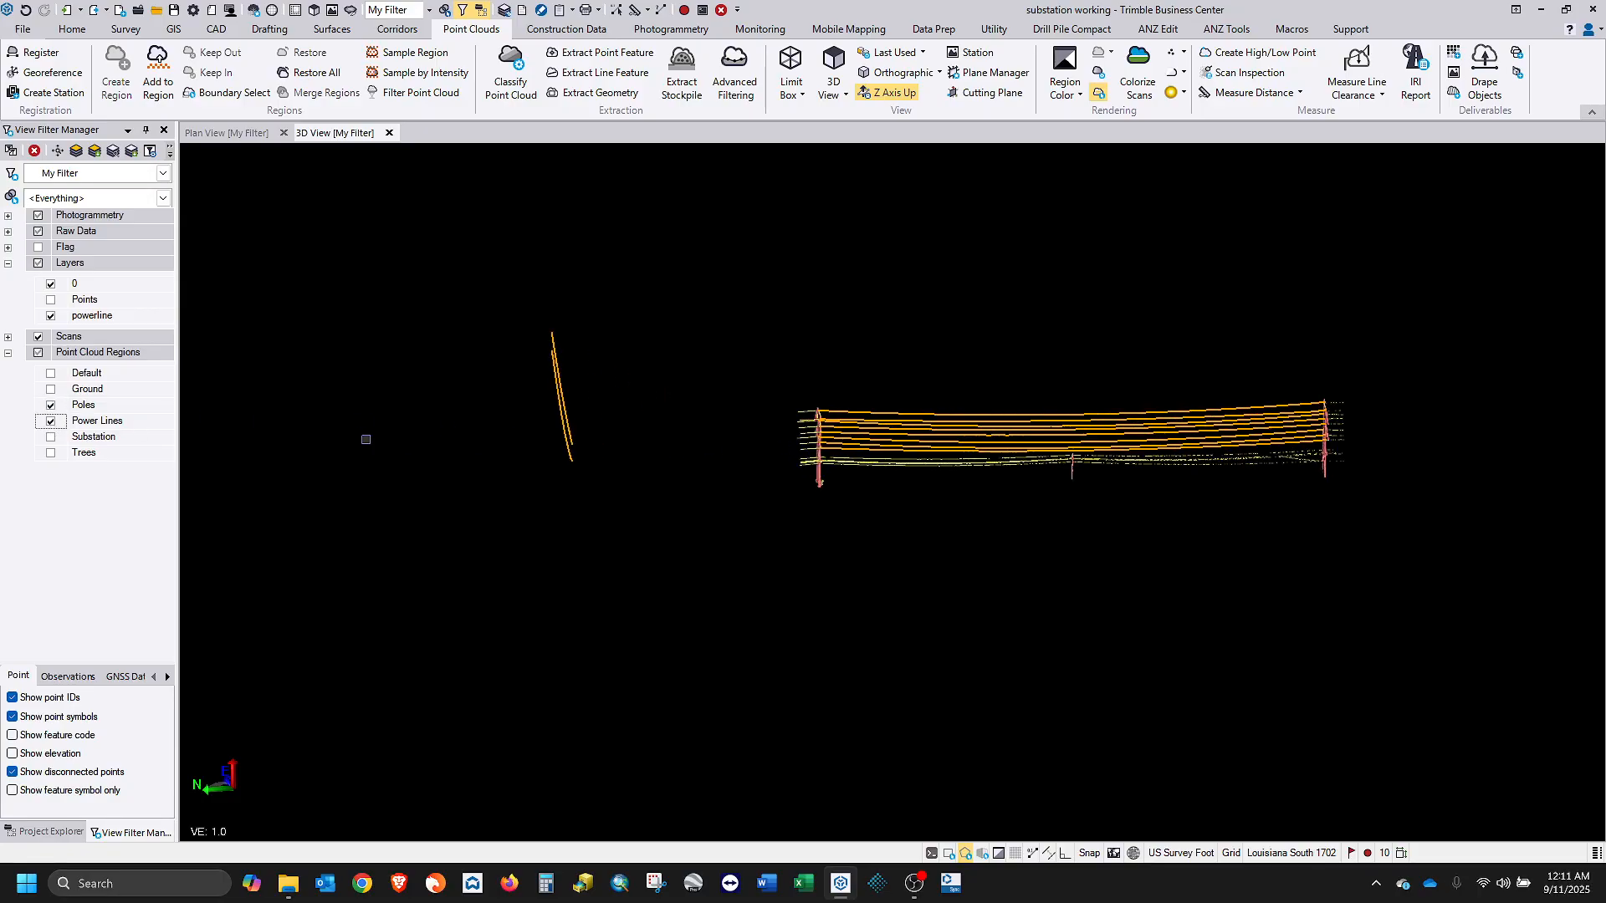
click(326, 82)
scroll(795, 520, down, 3)
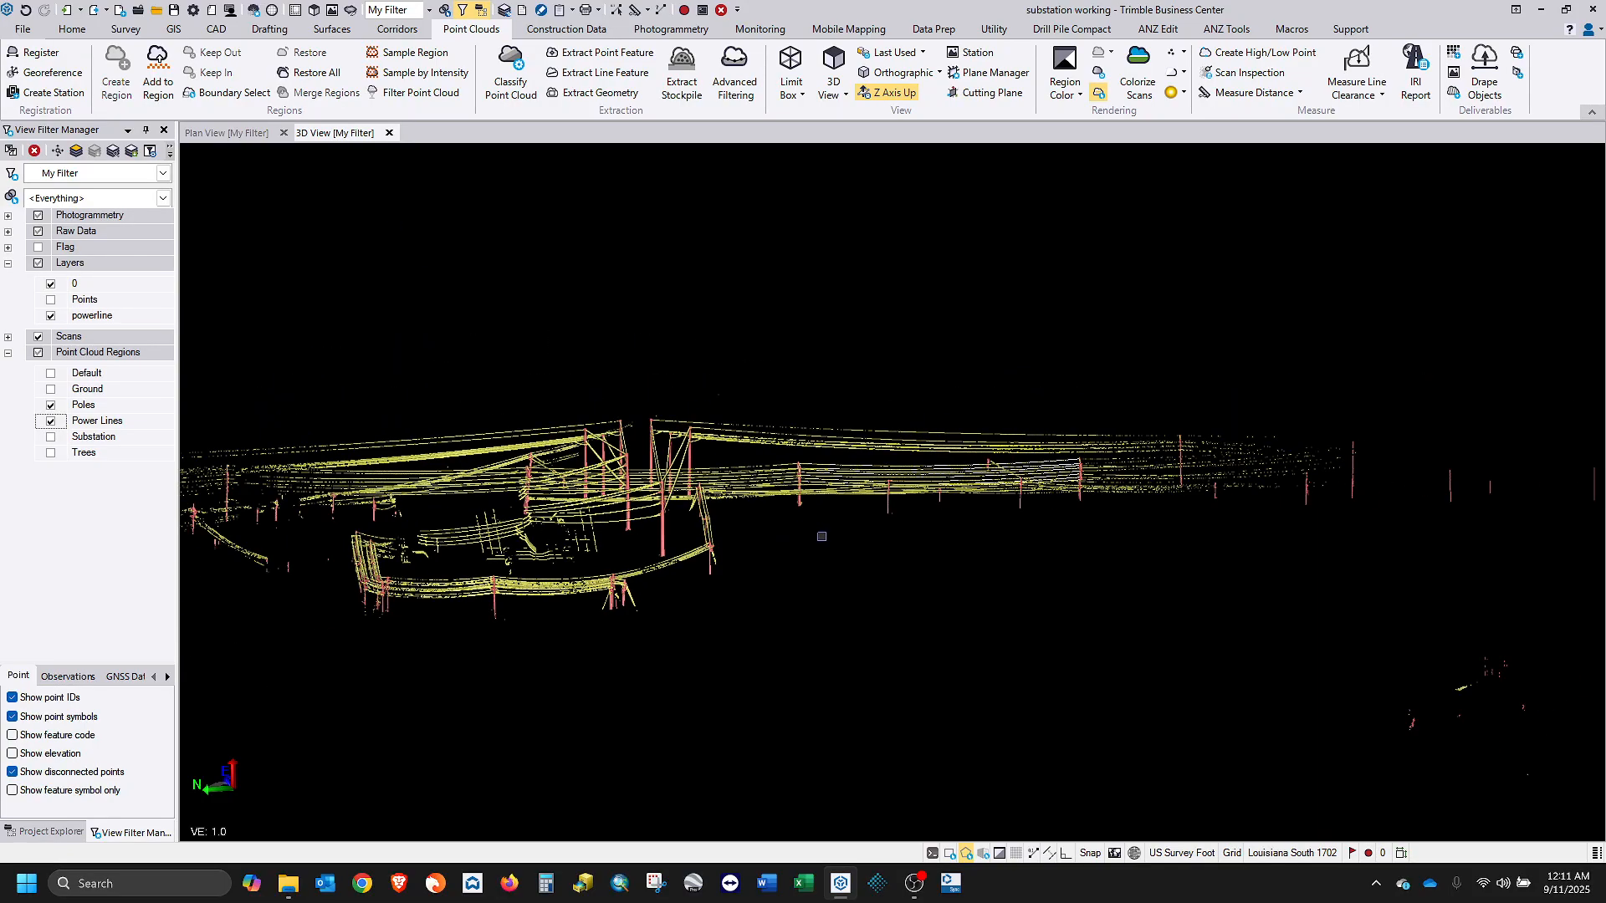
Show the Substation point cloud region together with the poles and power lines.
middle_drag(1246, 550, 1114, 564)
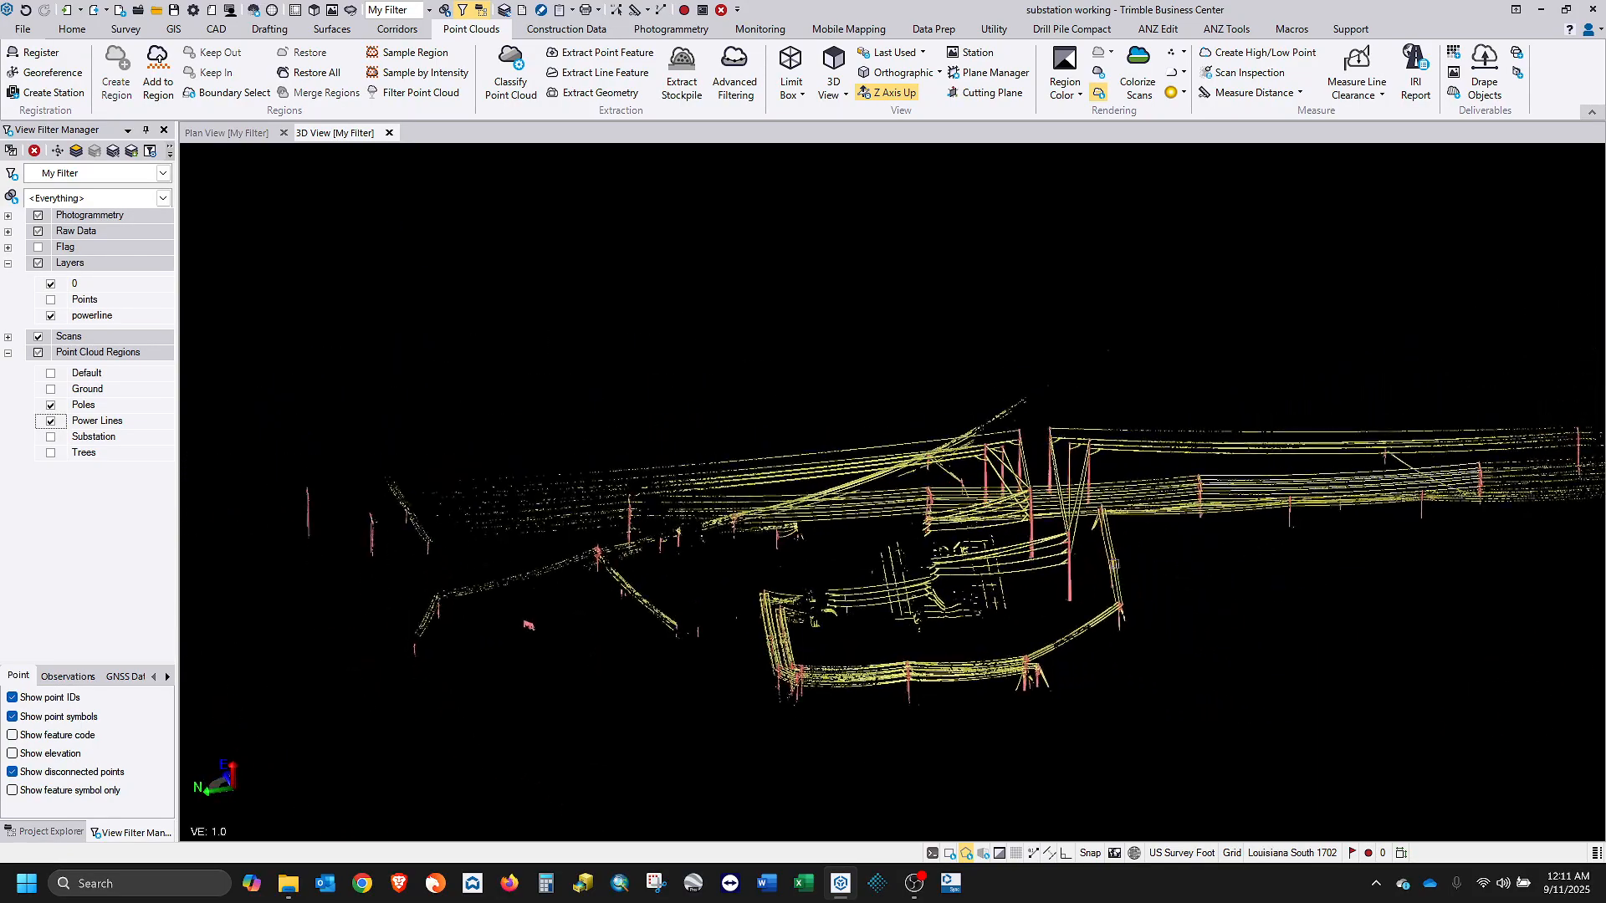
click(50, 437)
middle_drag(1149, 564, 941, 572)
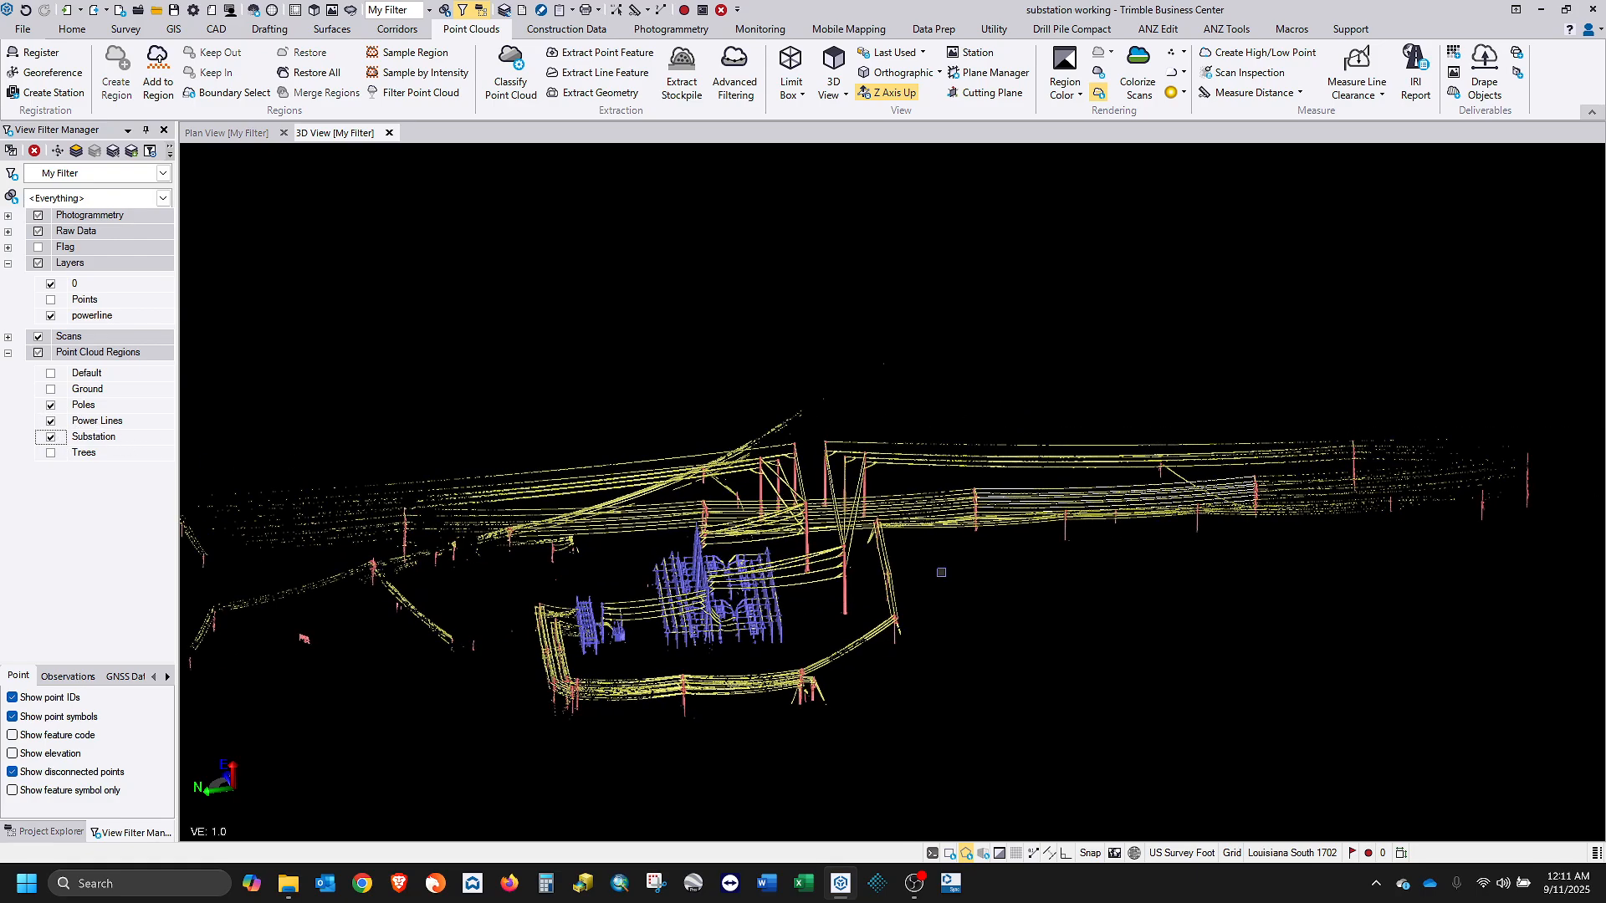